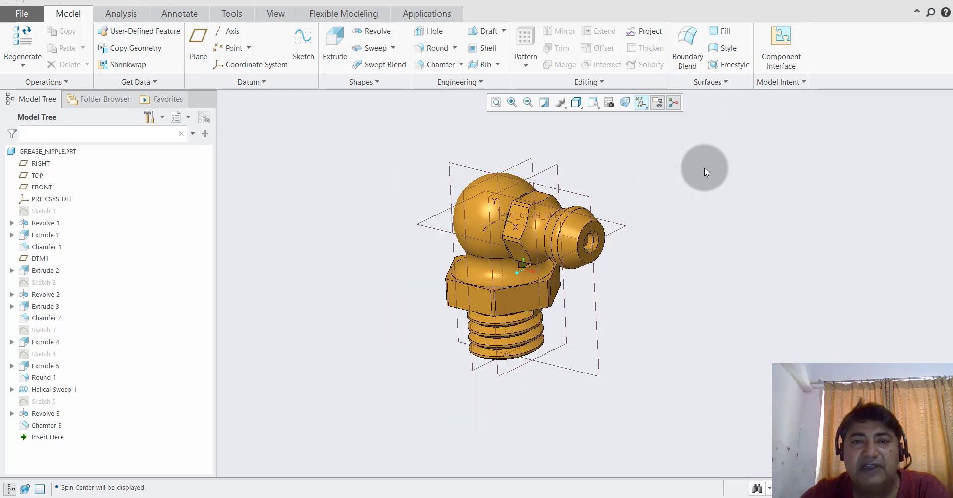
Close the finished grease nipple model.
scroll(594, 178, down, 1)
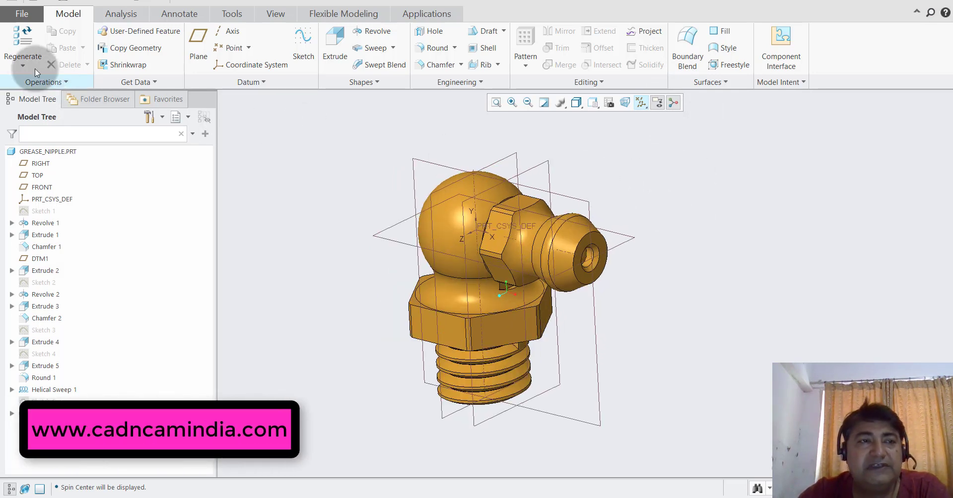
click(23, 14)
click(36, 146)
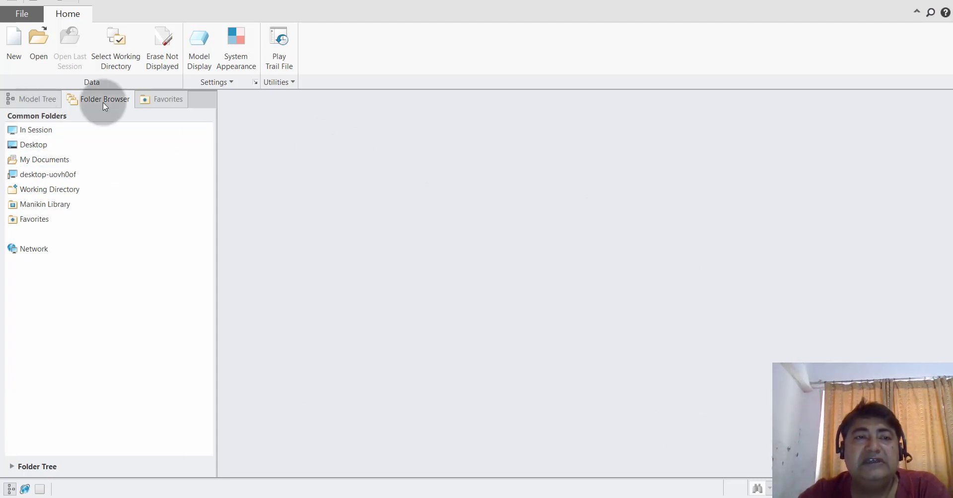
Create a new solid part named prt0003 using the mmns_part_solid template instead of the default template.
click(14, 43)
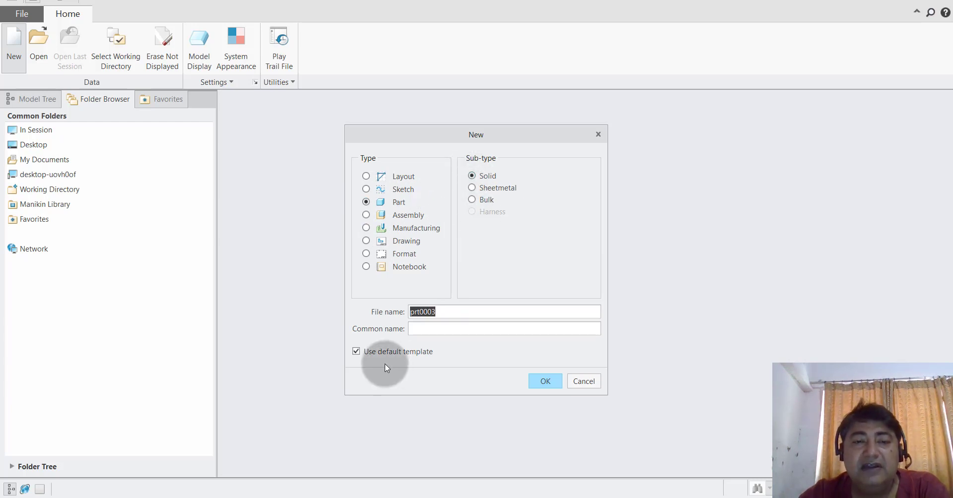
click(356, 351)
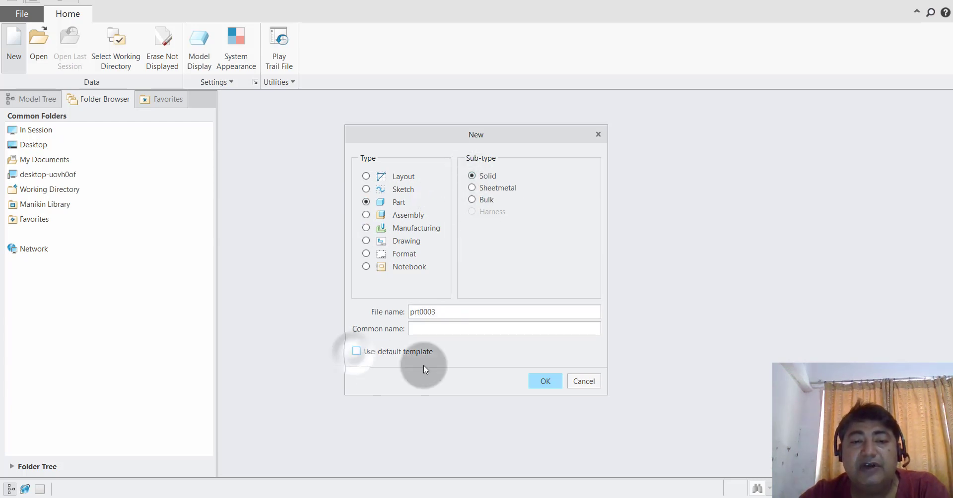
click(535, 382)
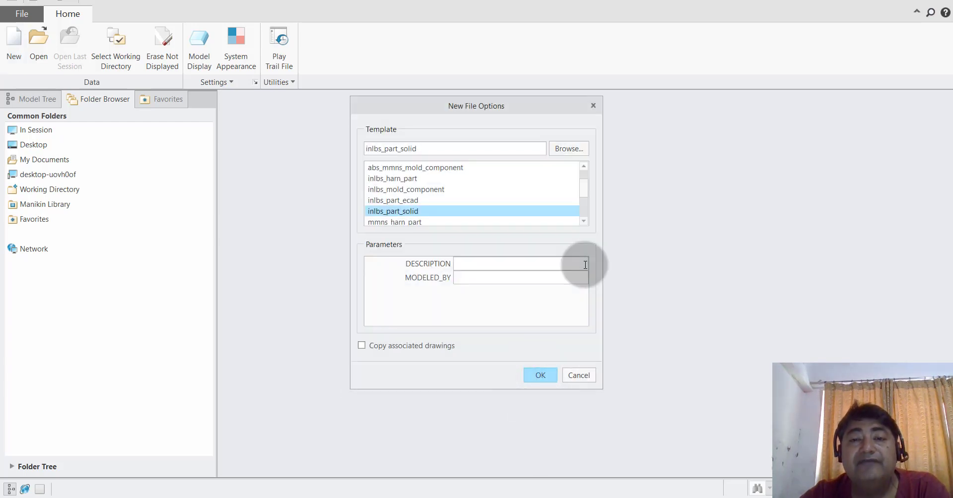
click(585, 221)
click(585, 220)
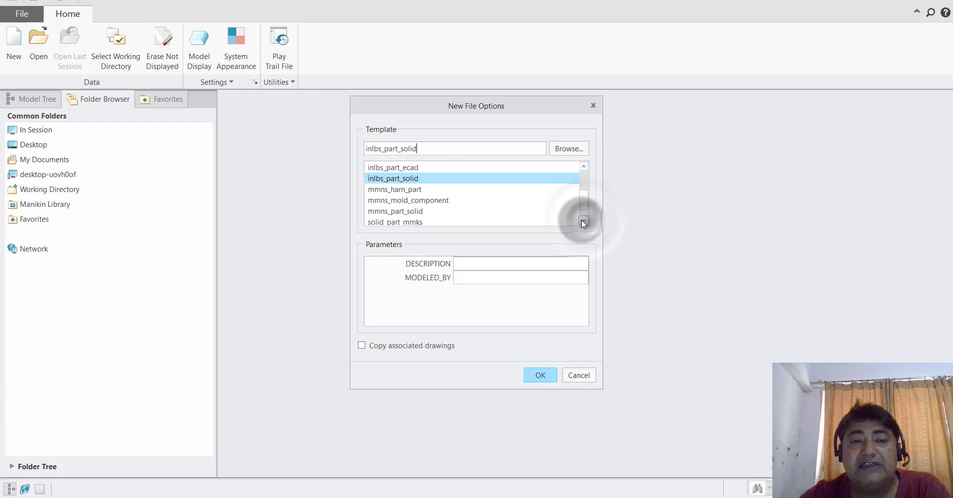
click(415, 212)
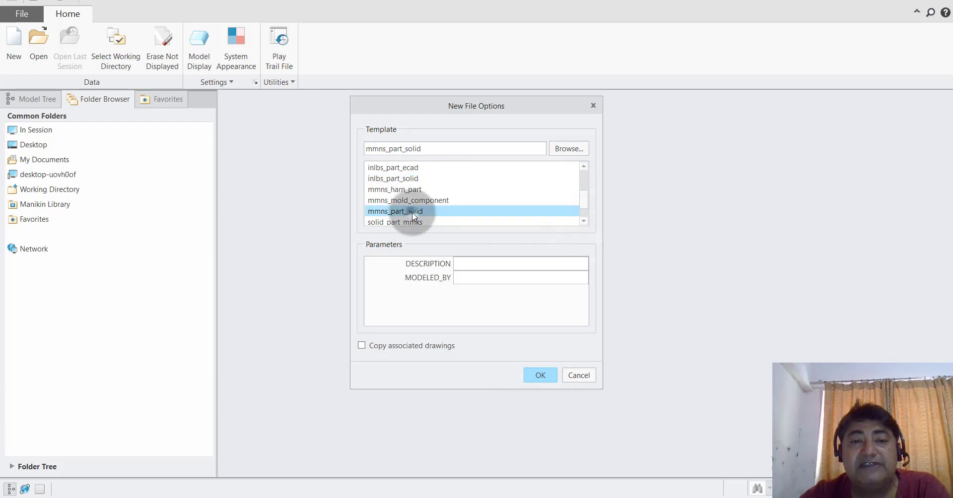
click(538, 376)
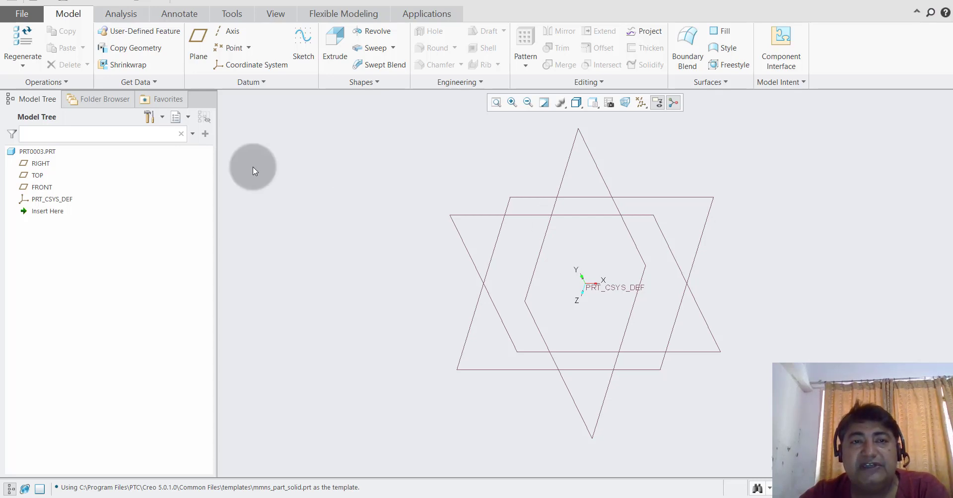
Start a sketch on the FRONT plane with the RIGHT plane as right-facing reference and orient the view normal to it.
click(302, 43)
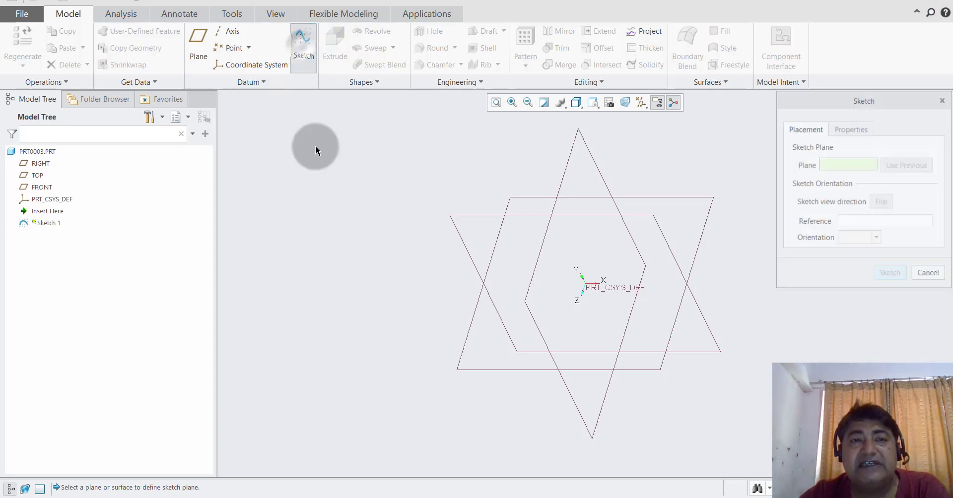
click(465, 216)
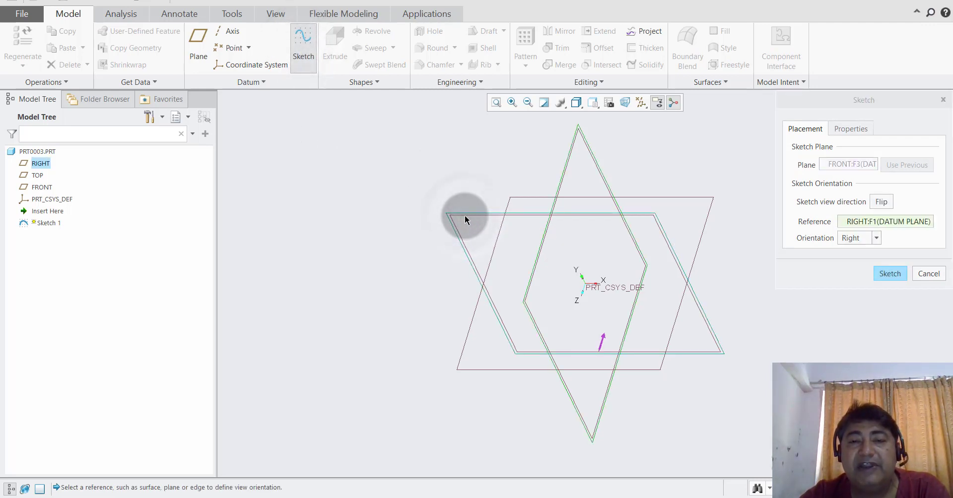
click(872, 278)
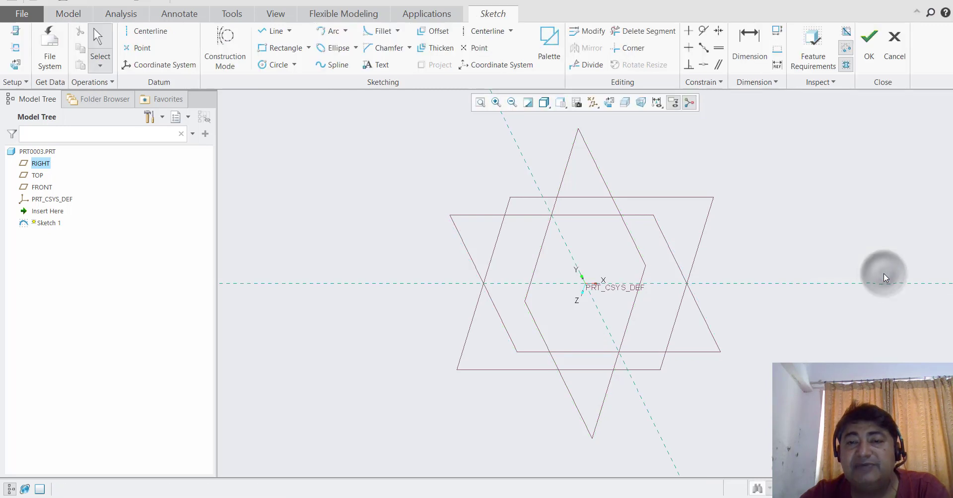
click(609, 103)
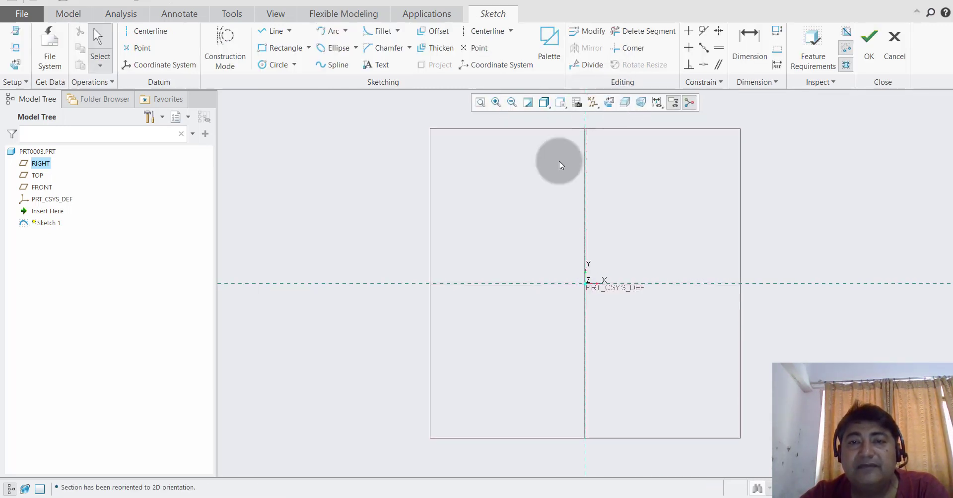
scroll(526, 195, up, 1)
scroll(645, 183, down, 1)
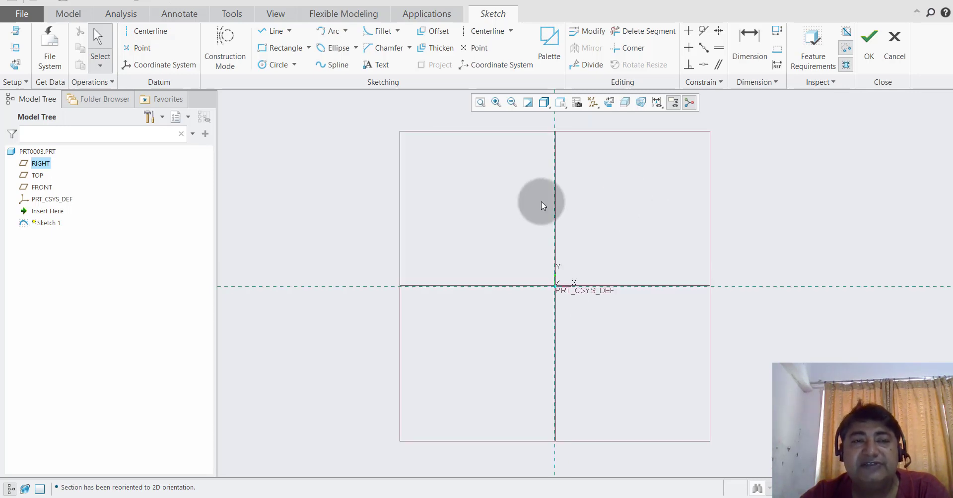
Draw a three-point arc of about 115 mm radius, starting and centred on the vertical reference and bulging left, with its lower end below the origin.
click(279, 32)
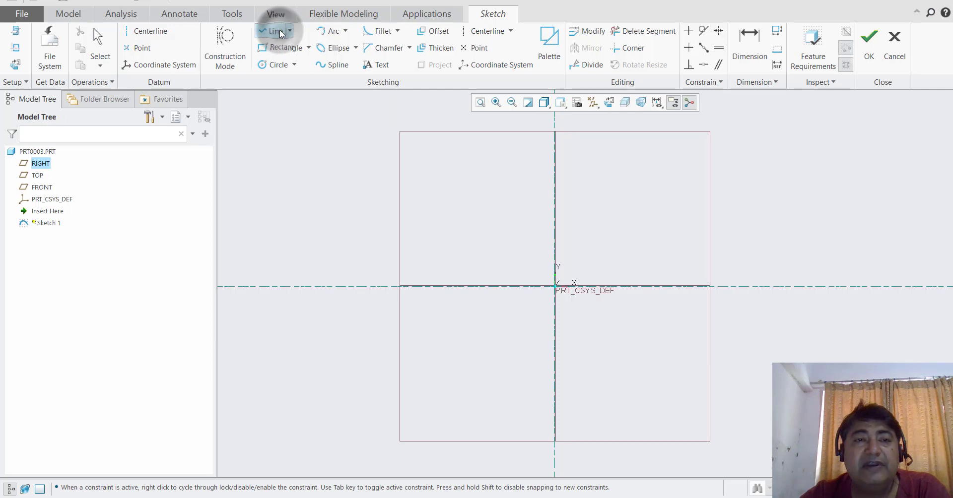
click(344, 32)
click(343, 46)
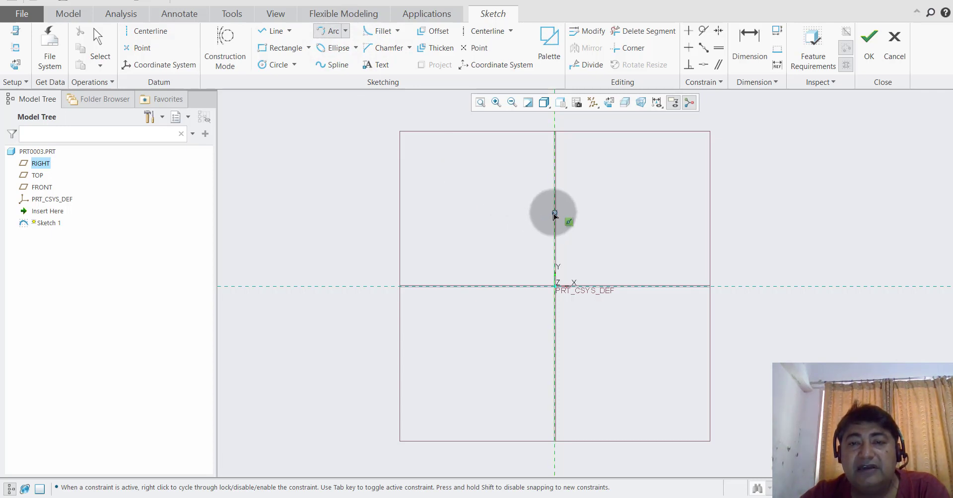
click(555, 215)
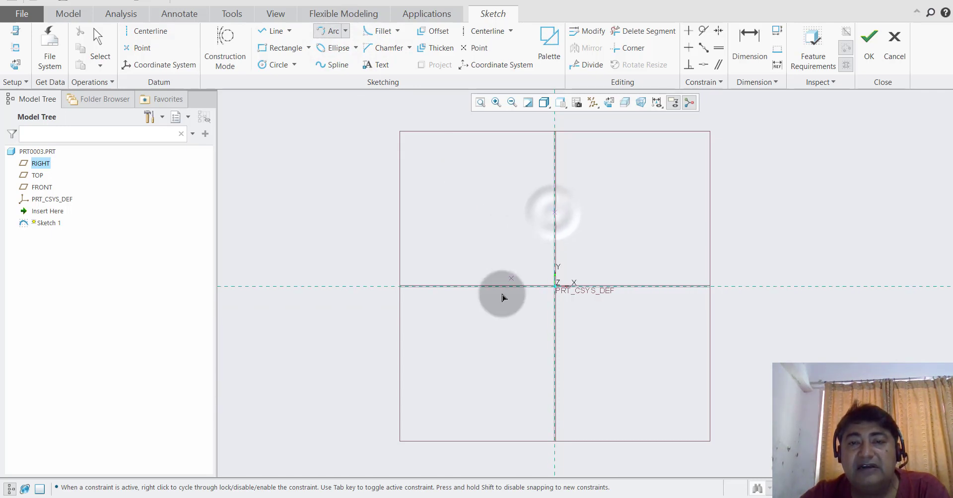
click(496, 323)
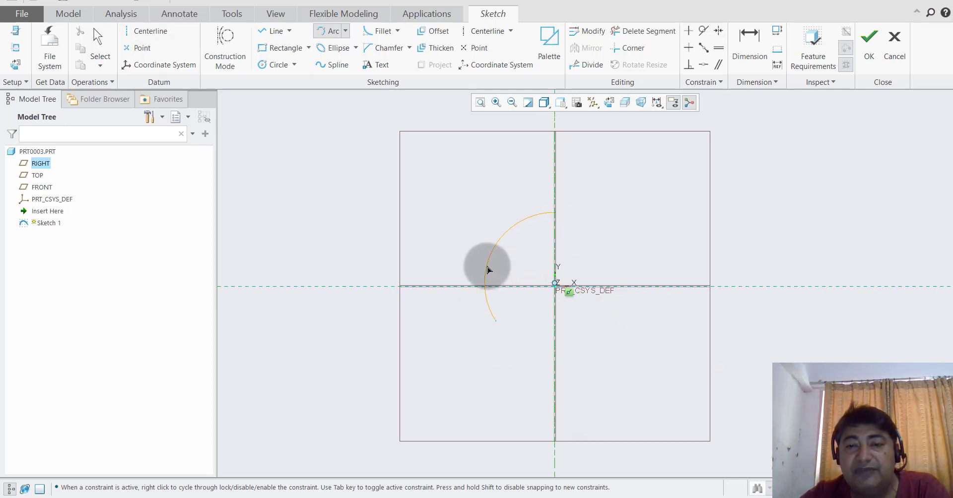
click(487, 270)
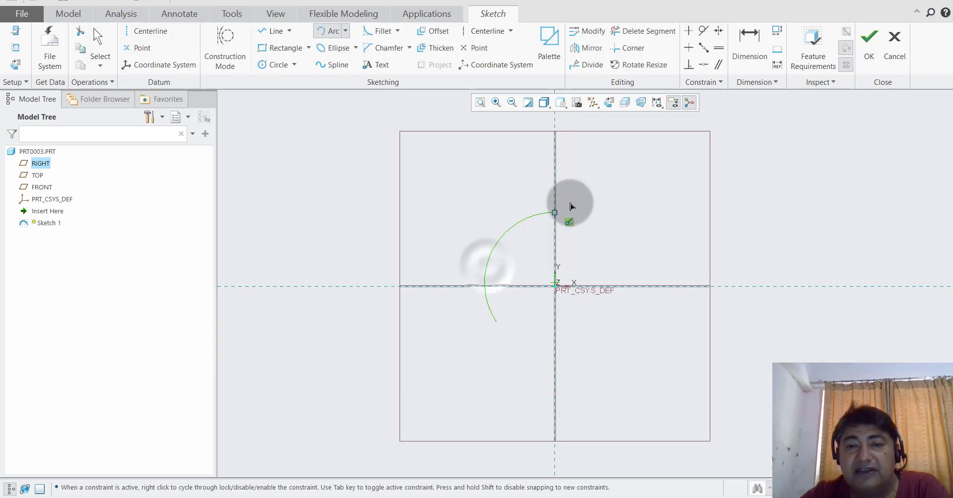
middle_click(591, 191)
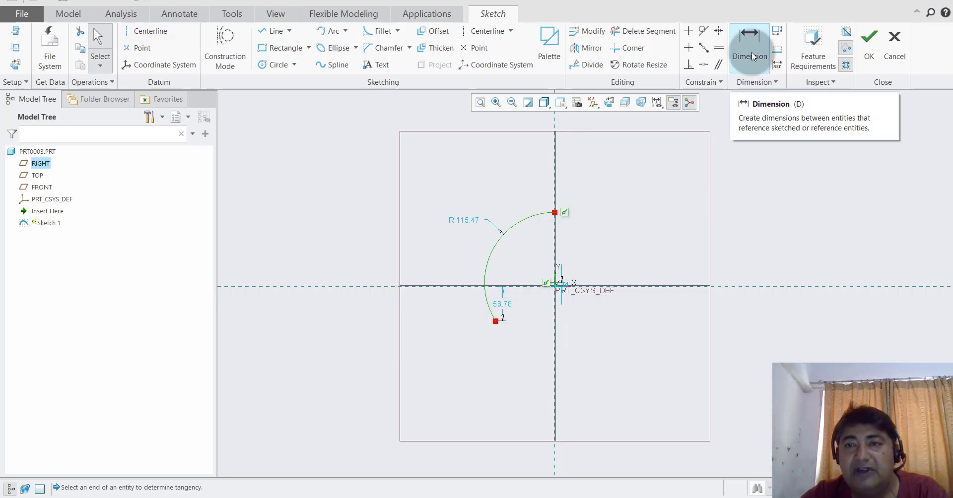
Dimension the vertical distance between the arc's two endpoints as 15.74 mm.
click(749, 36)
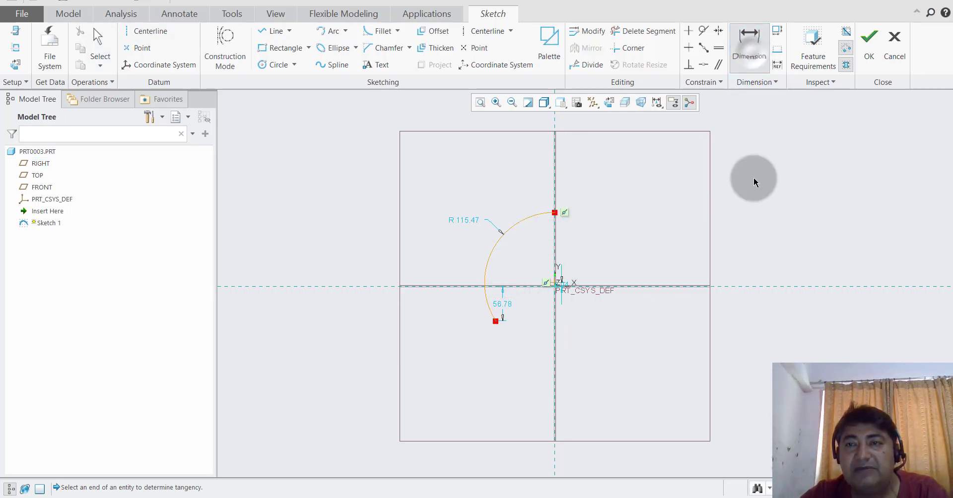
click(556, 213)
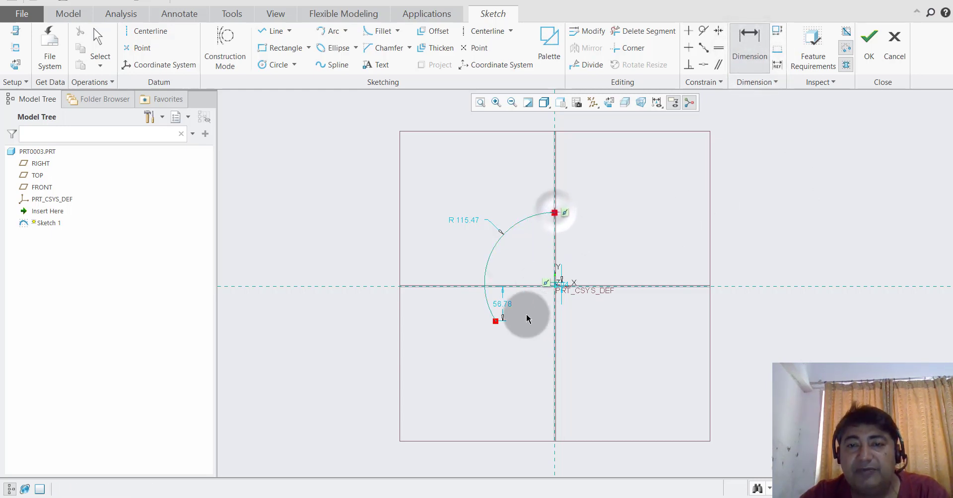
click(495, 322)
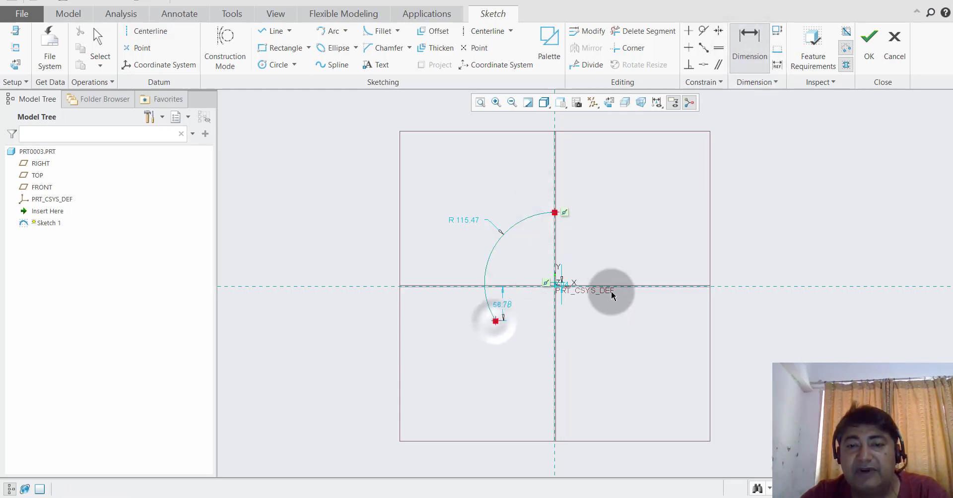
middle_click(579, 269)
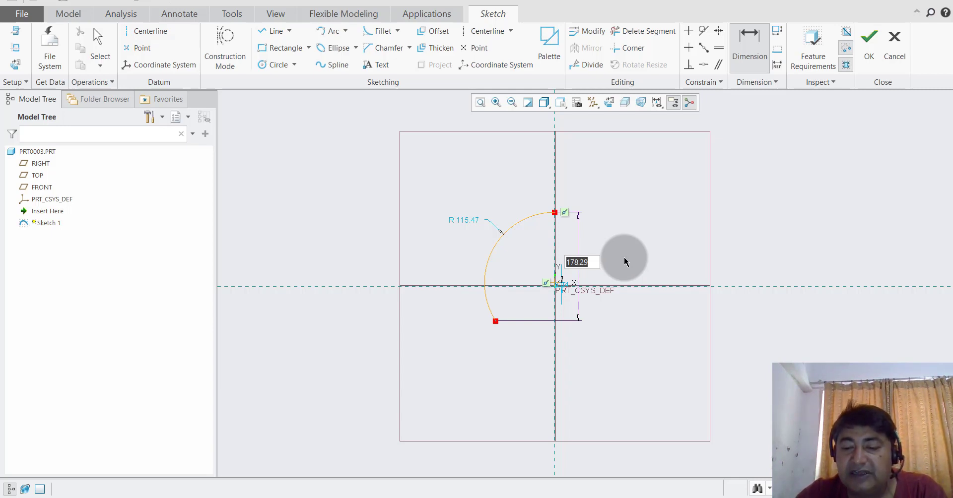
key(Return)
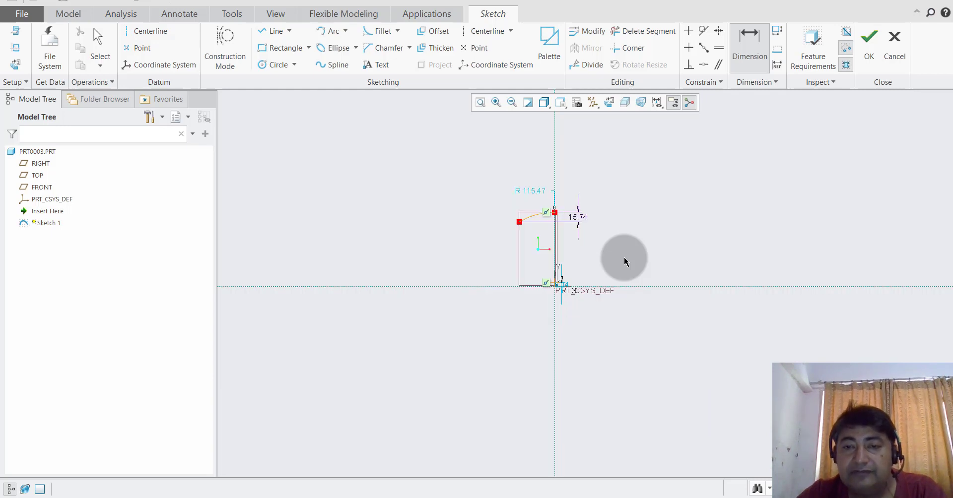
Dimension the horizontal distance between the arc's two endpoints as 8.19 mm.
scroll(558, 202, up, 4)
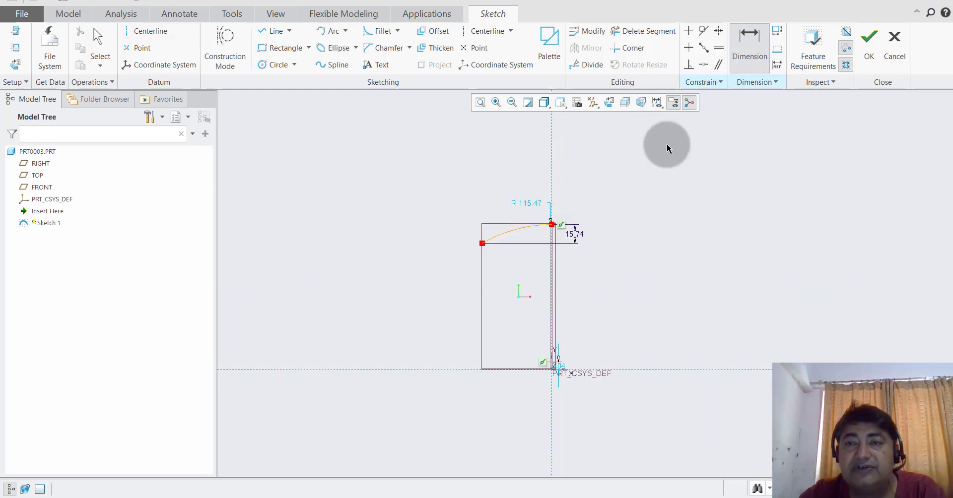
click(552, 224)
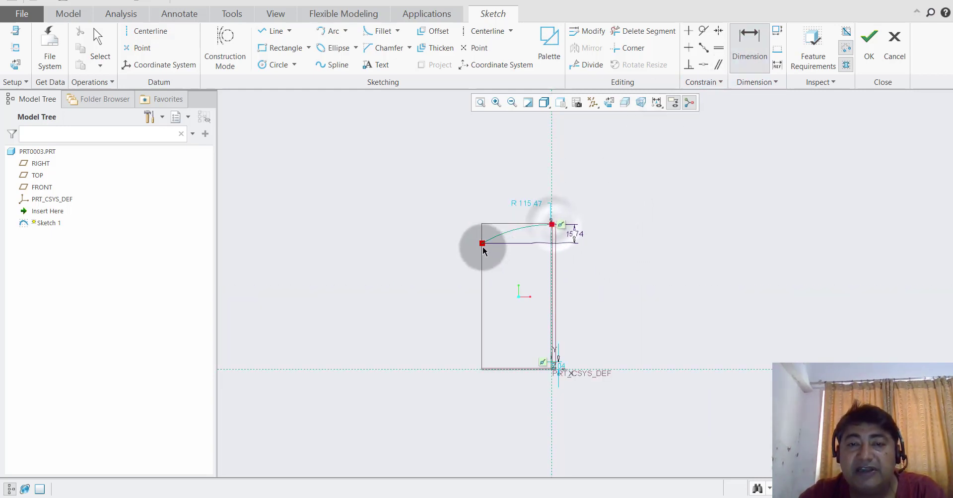
click(482, 244)
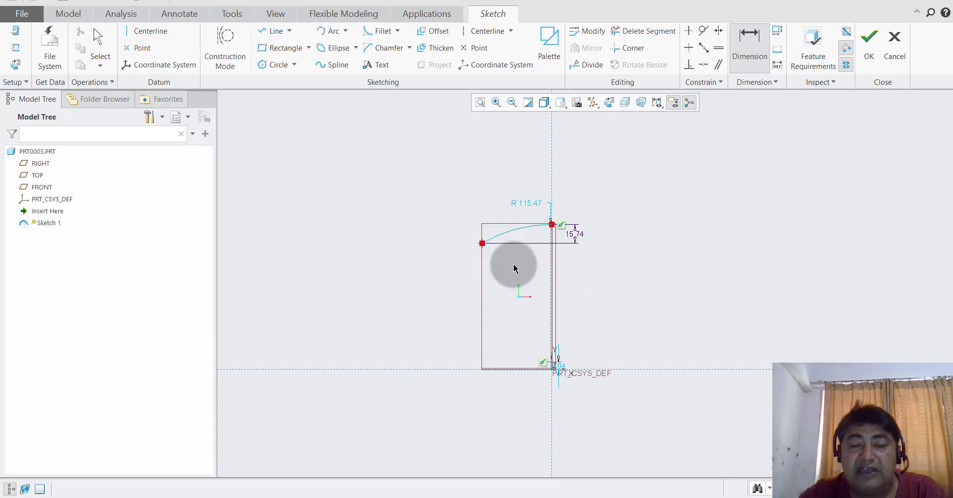
middle_click(514, 269)
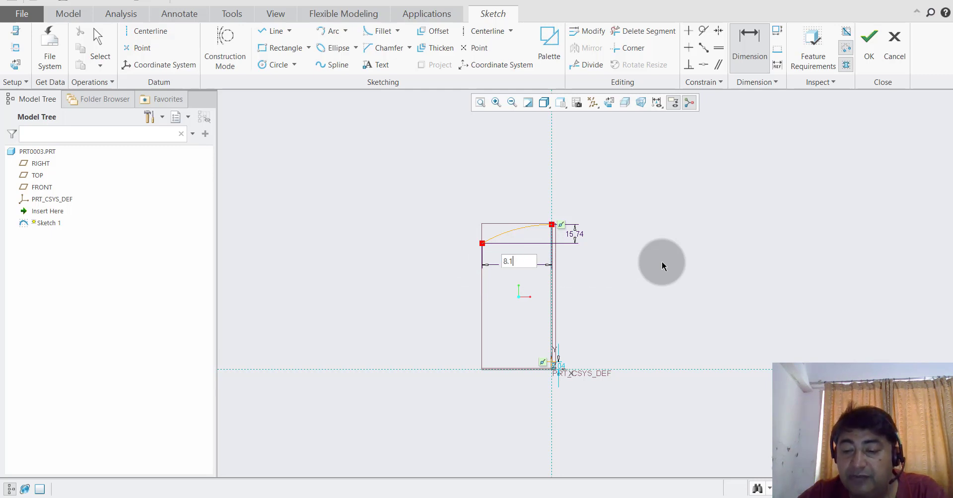
key(Return)
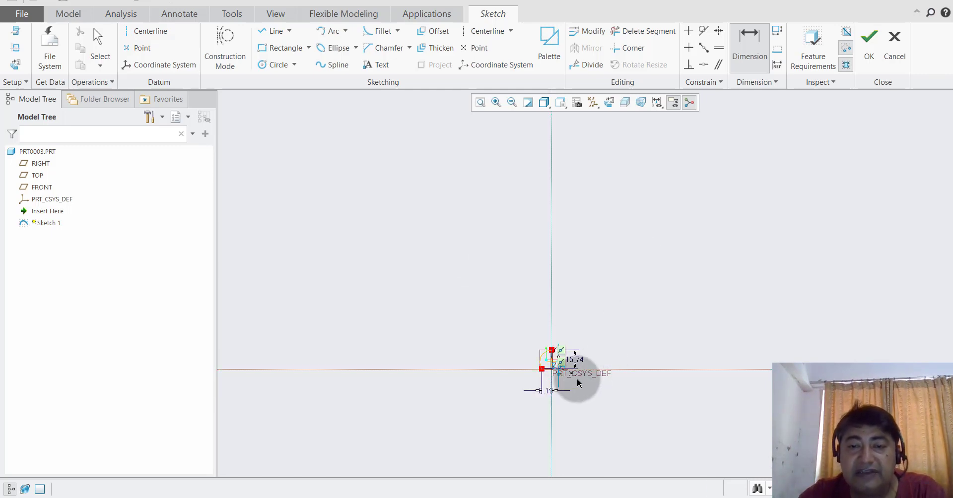
Set the arc centre's vertical offset from the horizontal reference to 0.
scroll(549, 373, up, 6)
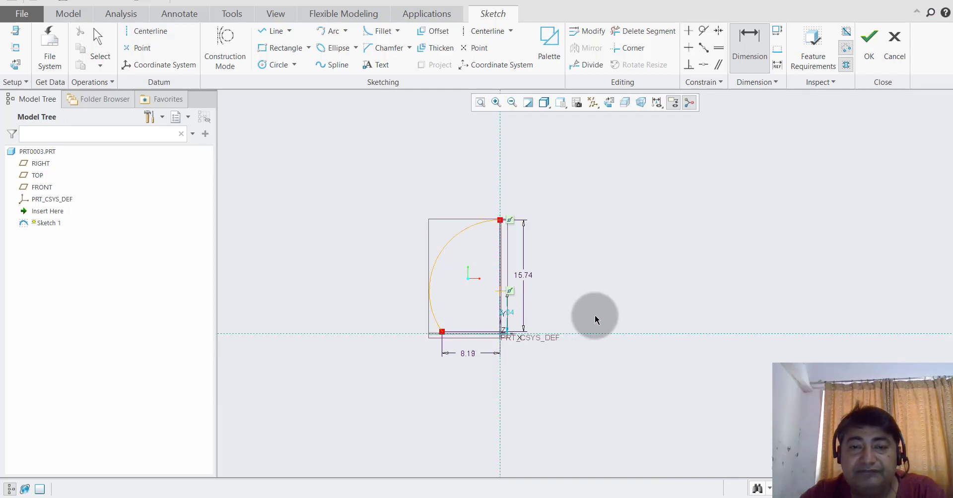
double_click(513, 317)
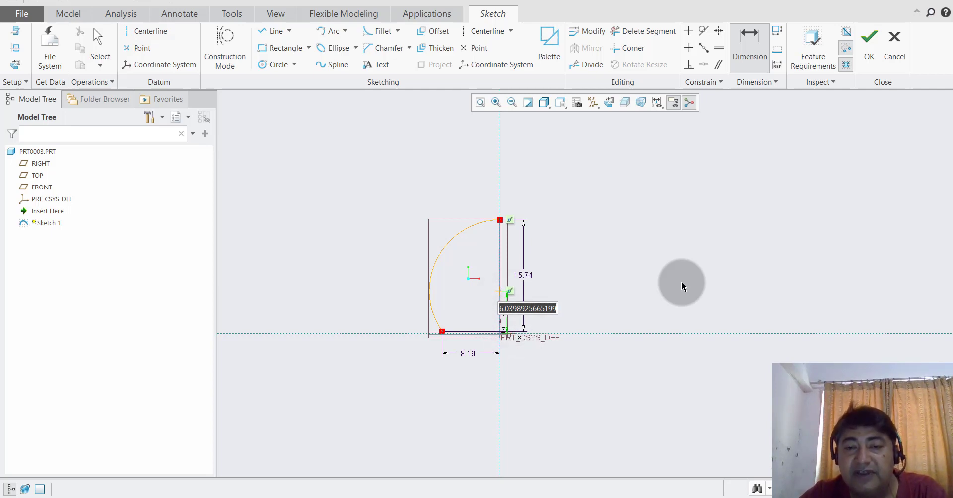
text(0)
key(Return)
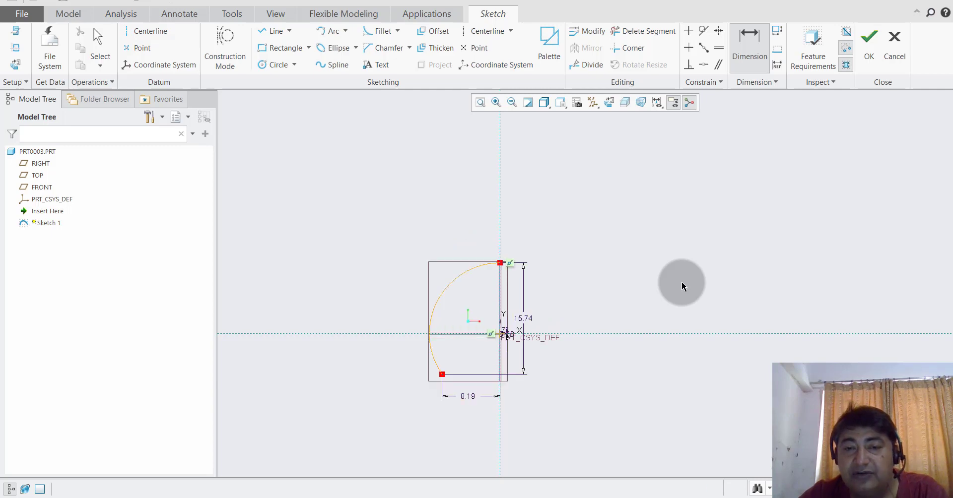
Draw a tangent arc of about 6.7 mm radius from the existing arc's lower endpoint, curving down and back to the left.
scroll(549, 302, up, 3)
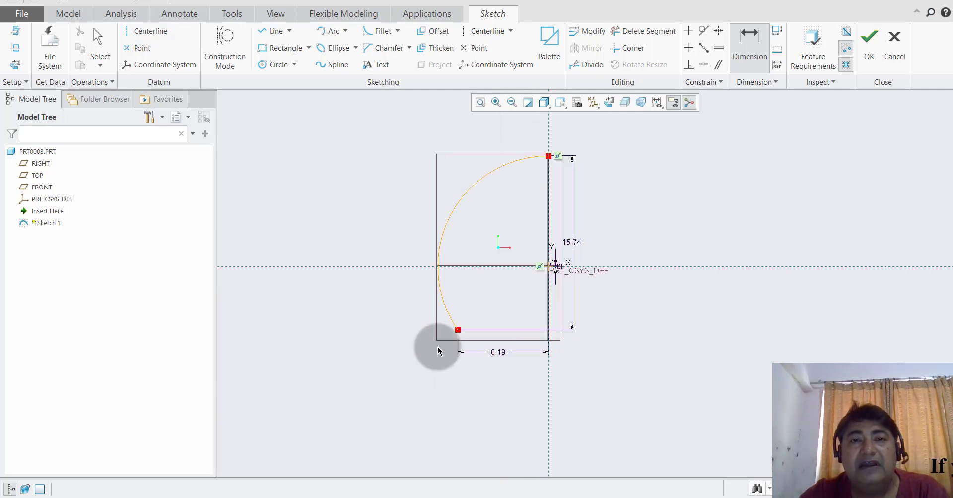
click(345, 32)
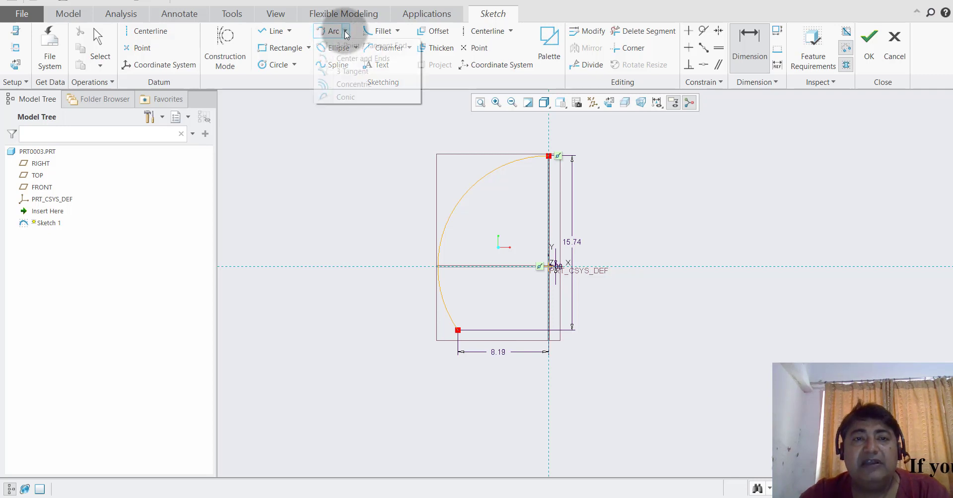
click(362, 44)
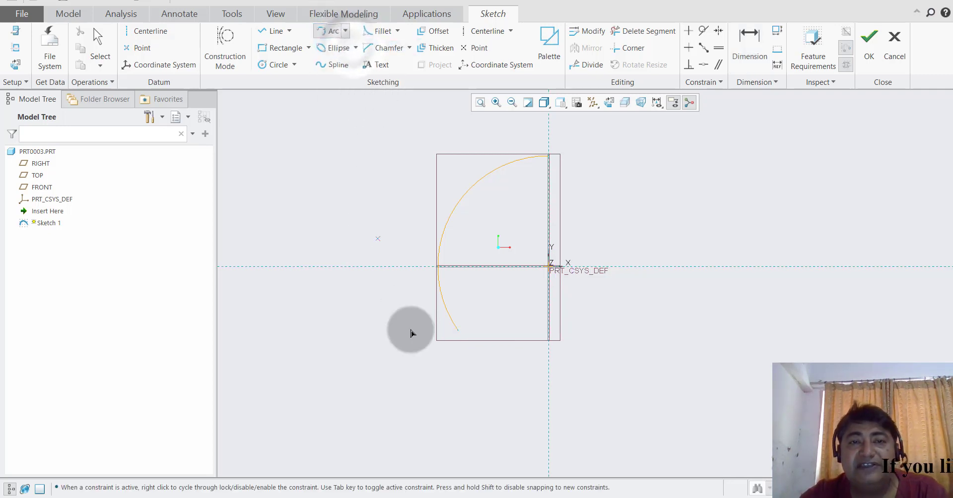
click(458, 334)
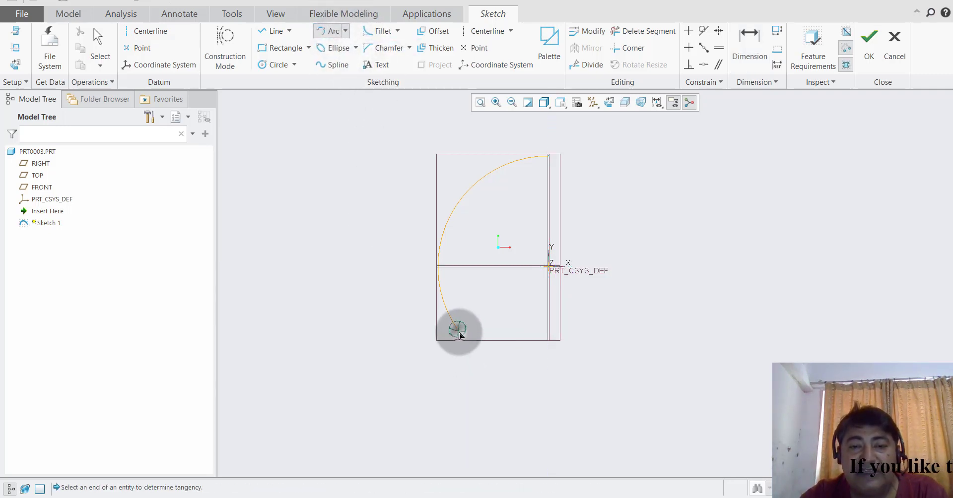
click(436, 438)
middle_click(524, 426)
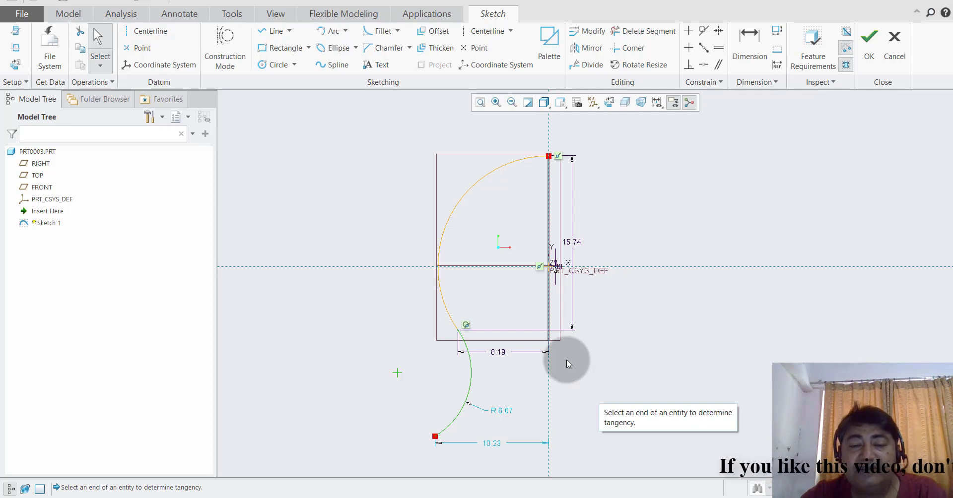
Set the horizontal distance from the tangent arc's lower endpoint to the vertical reference to 11 mm.
scroll(501, 293, up, 2)
scroll(519, 391, down, 2)
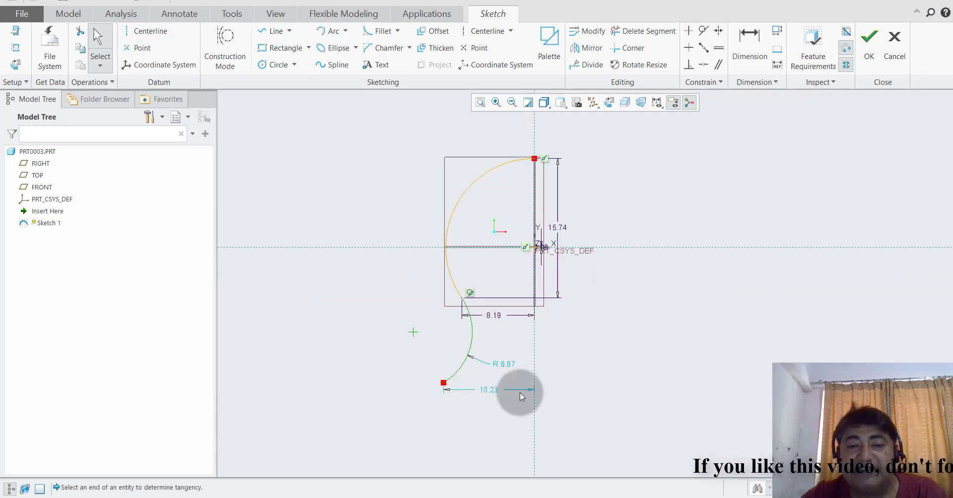
double_click(482, 387)
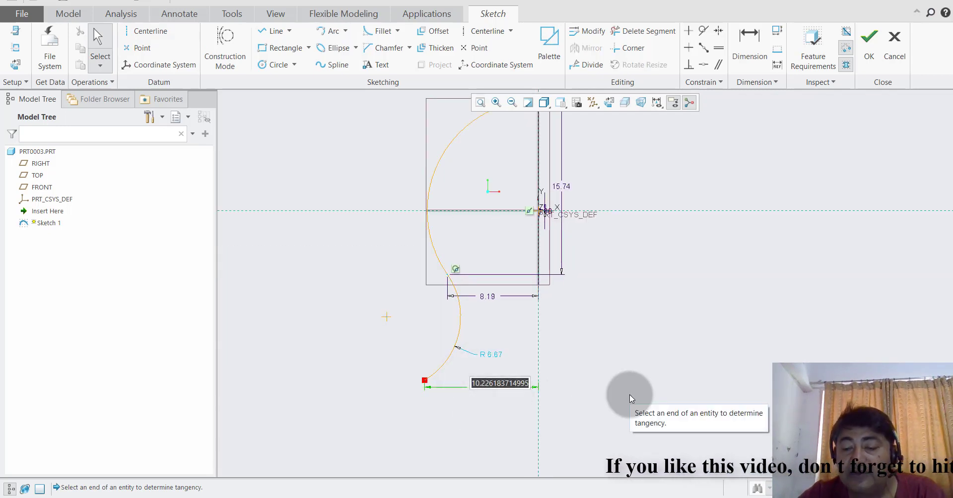
text(11)
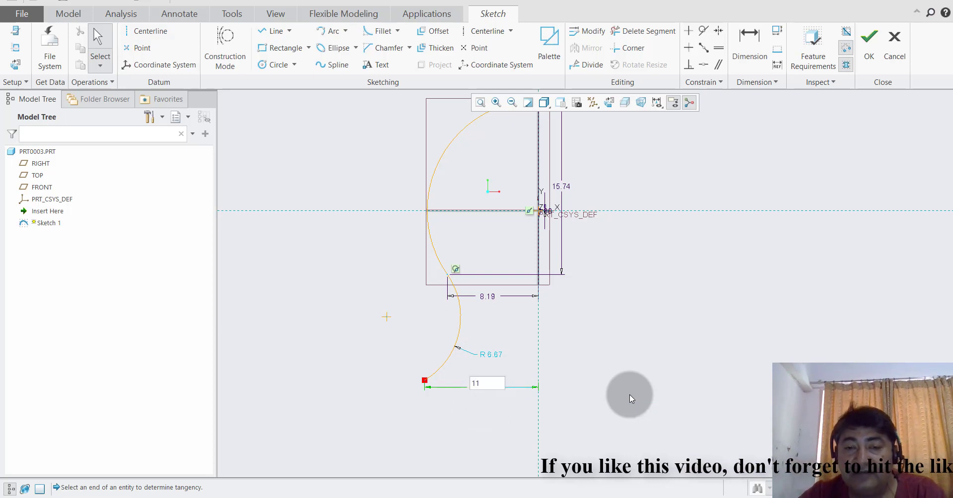
key(Return)
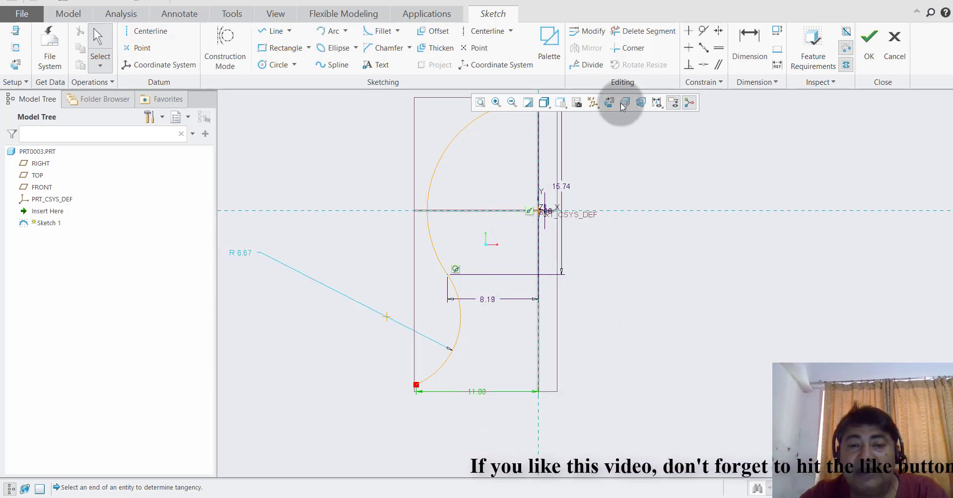
Dimension the vertical distance between the tangent arc's two endpoints as 5.41 mm.
click(750, 44)
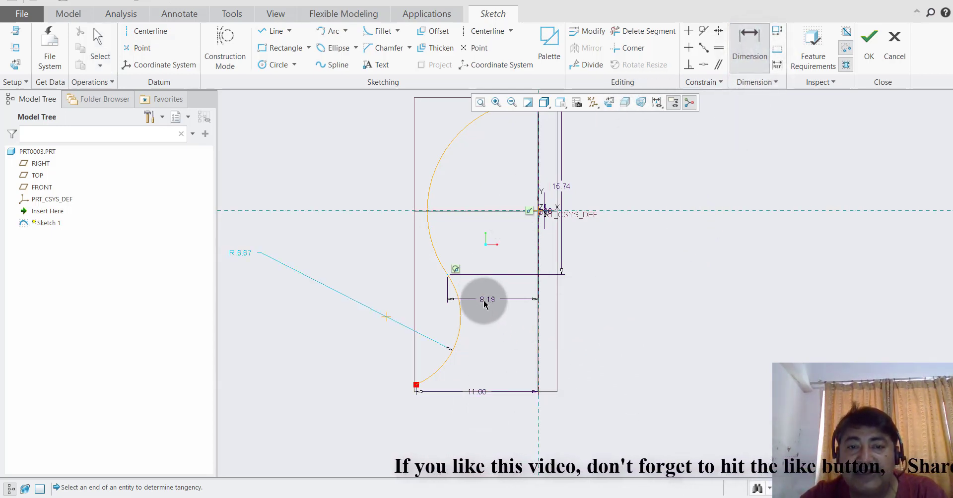
click(447, 275)
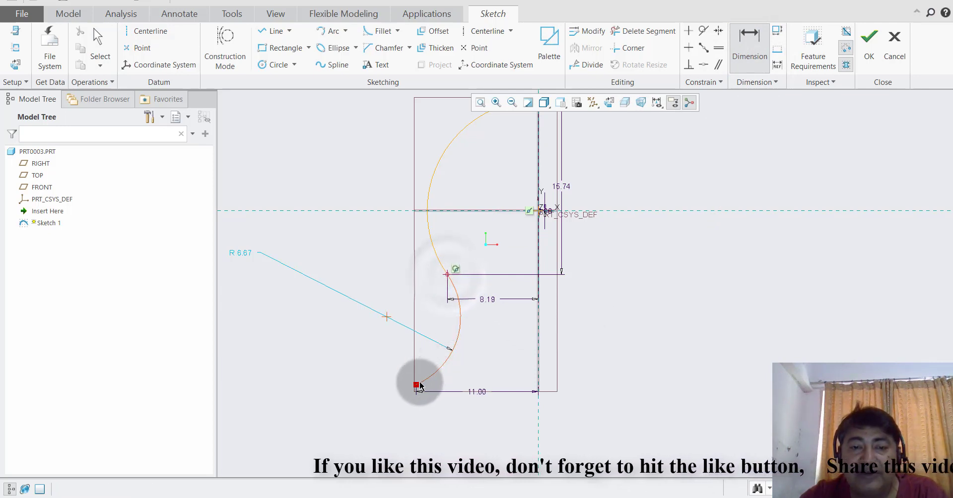
click(416, 386)
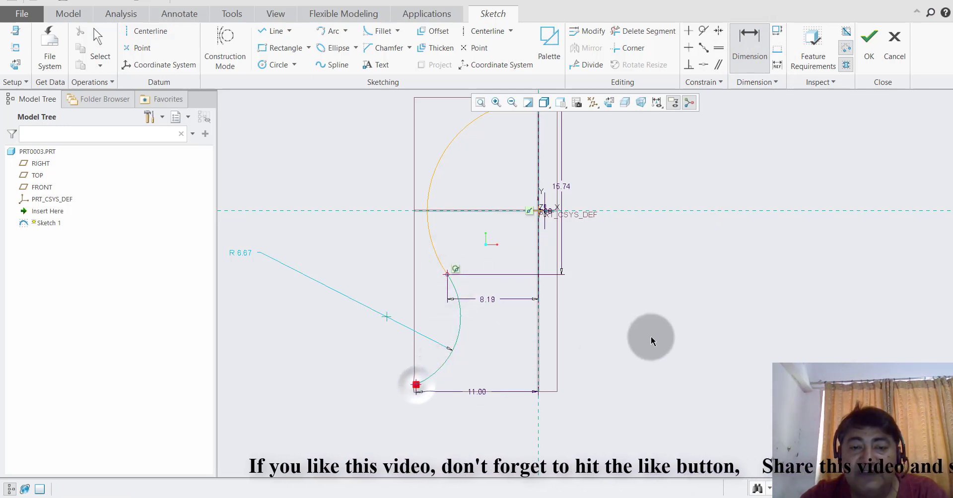
middle_click(579, 337)
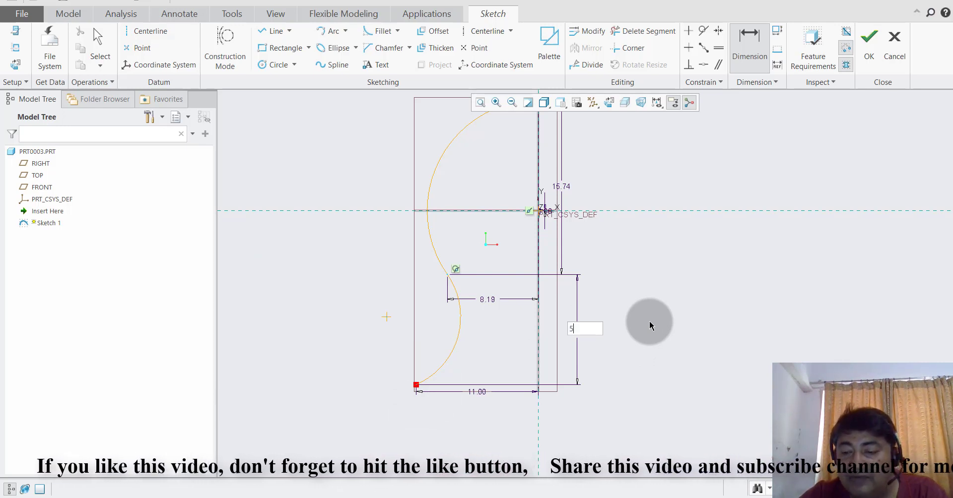
key(Return)
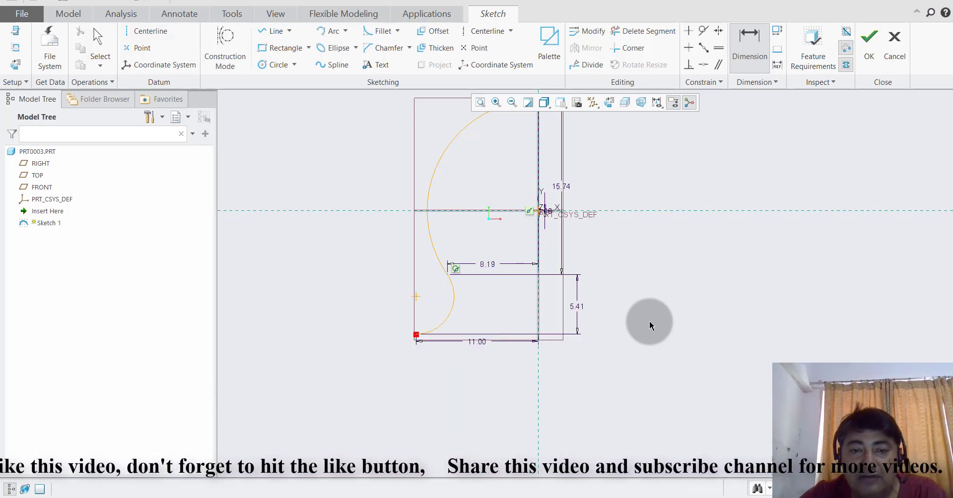
click(649, 323)
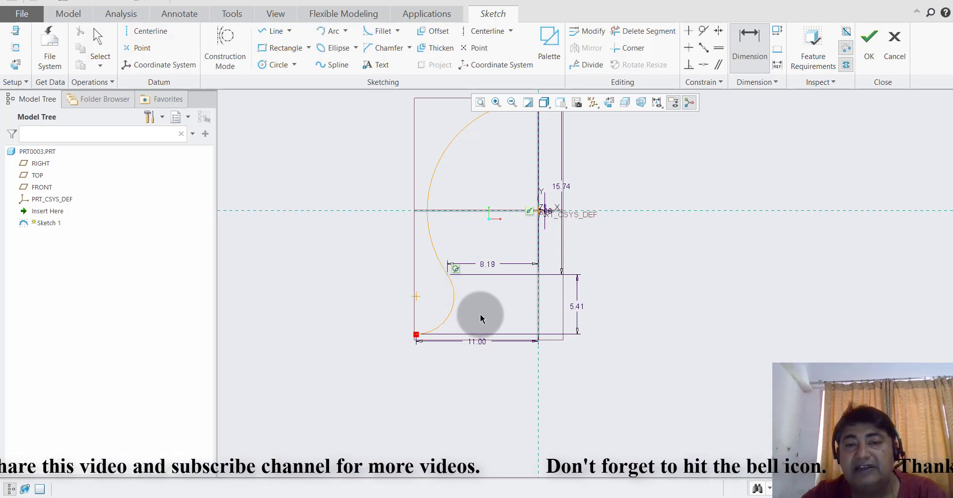
Draw a stepped line chain from the lower arc's end: left, down about 7.5 mm, right about 8.9 mm, down about 13.3 mm, right to the vertical reference.
scroll(479, 315, up, 2)
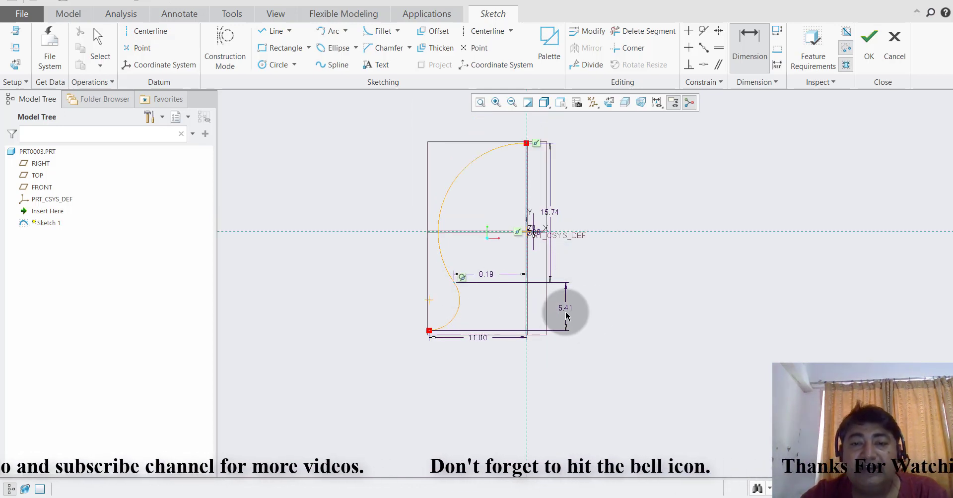
click(272, 30)
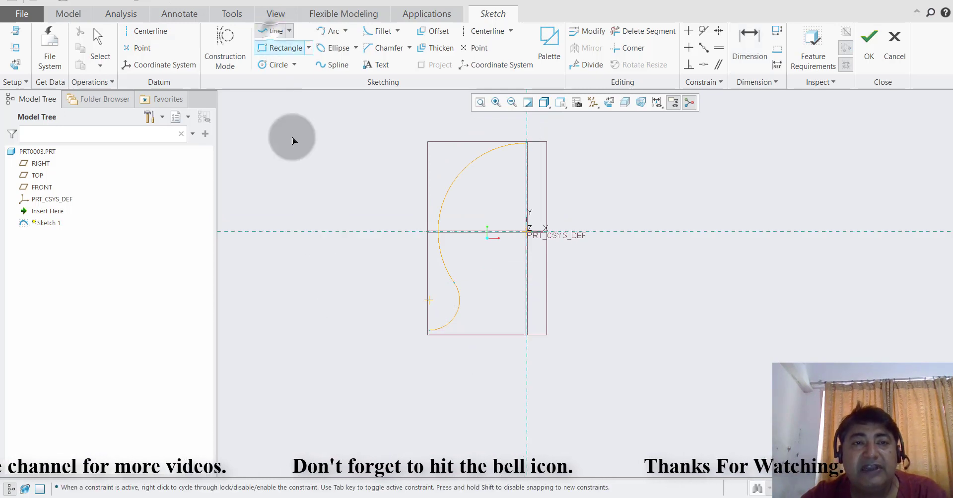
click(428, 331)
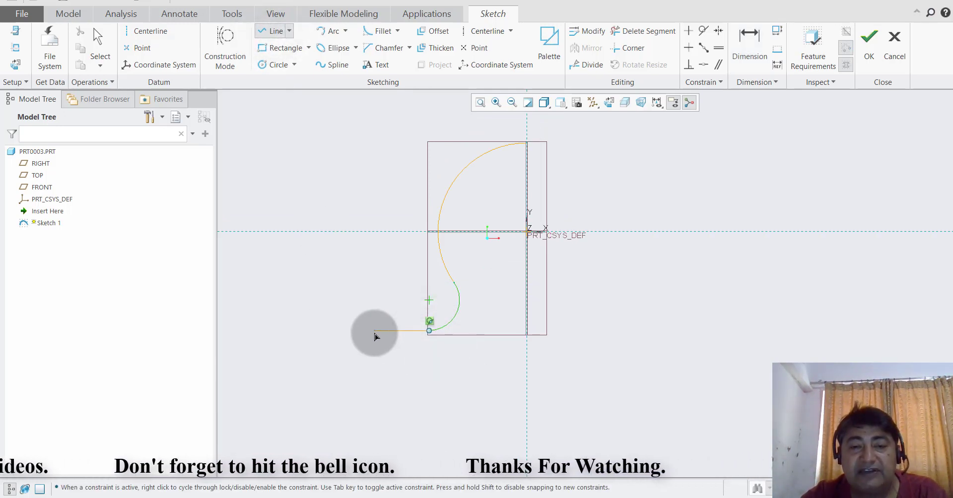
click(374, 331)
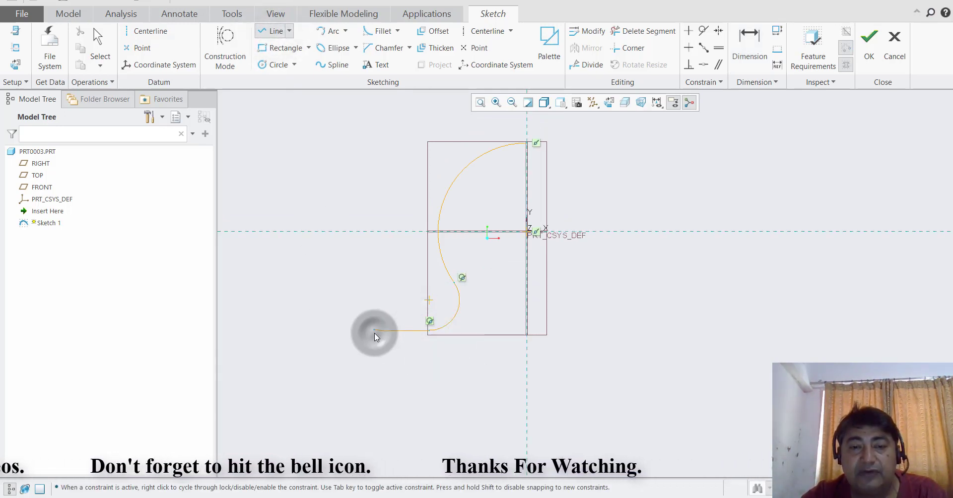
click(373, 397)
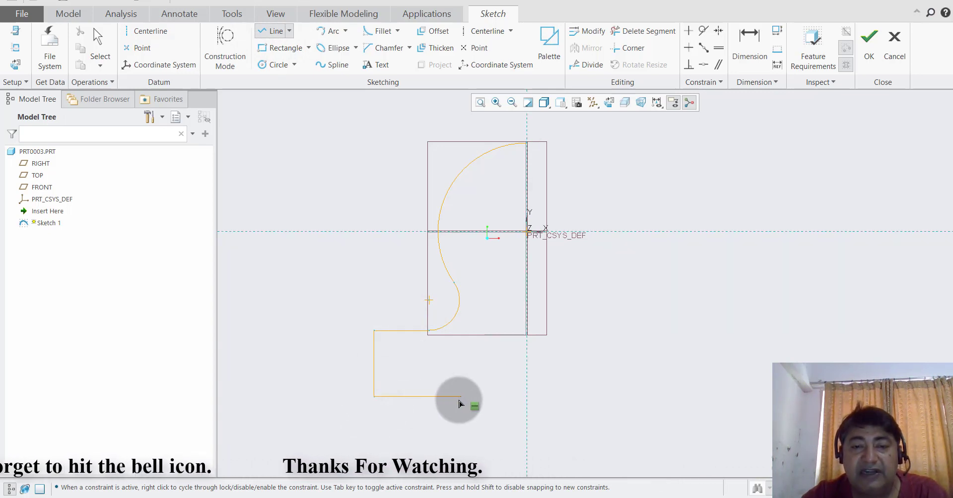
click(454, 398)
scroll(469, 371, down, 3)
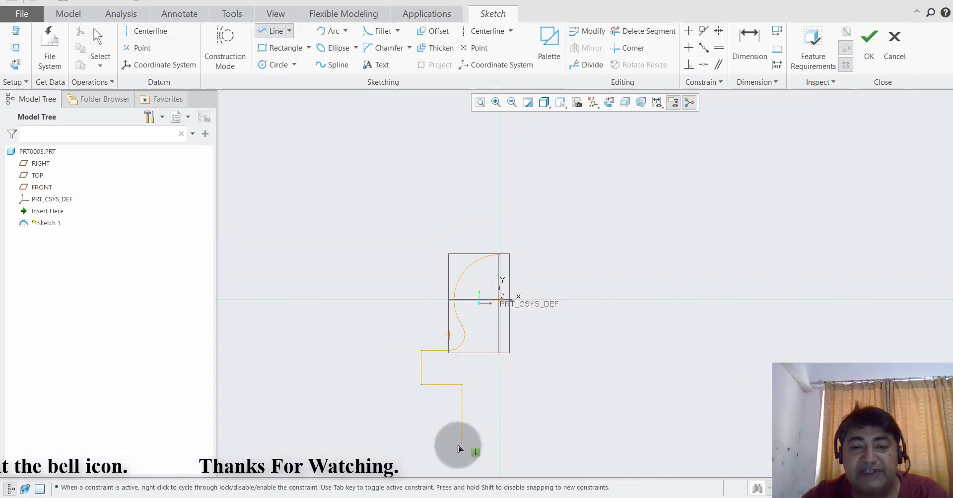
click(462, 445)
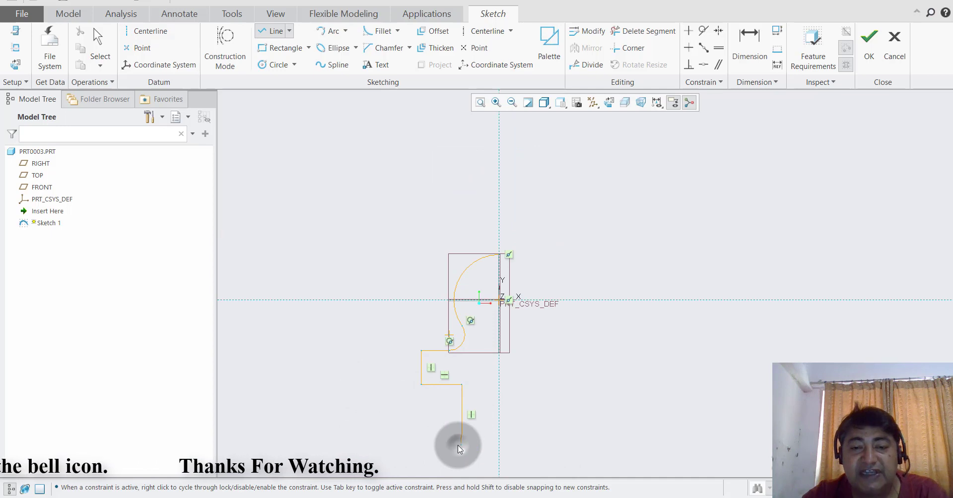
click(499, 445)
middle_click(556, 410)
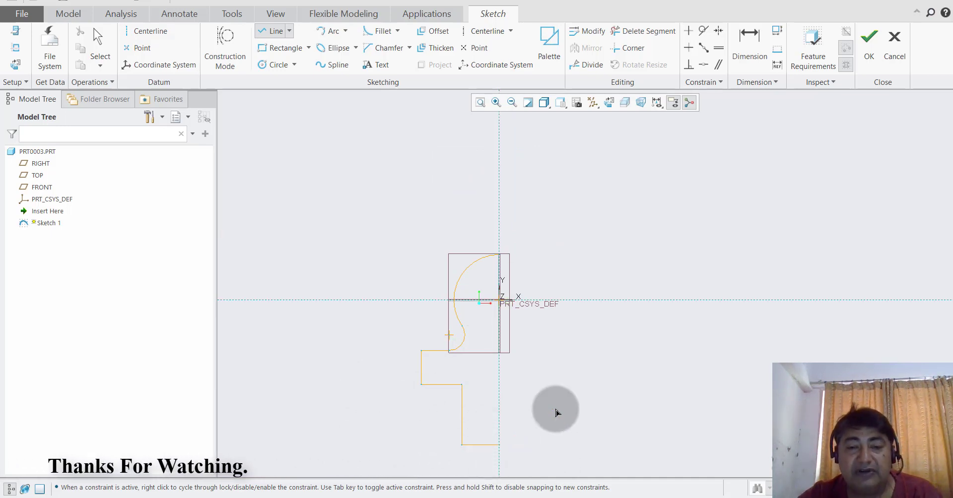
Set the flange's outer vertical edge to 6 mm and the horizontal shoulder below it to 5 mm.
scroll(476, 475, down, 2)
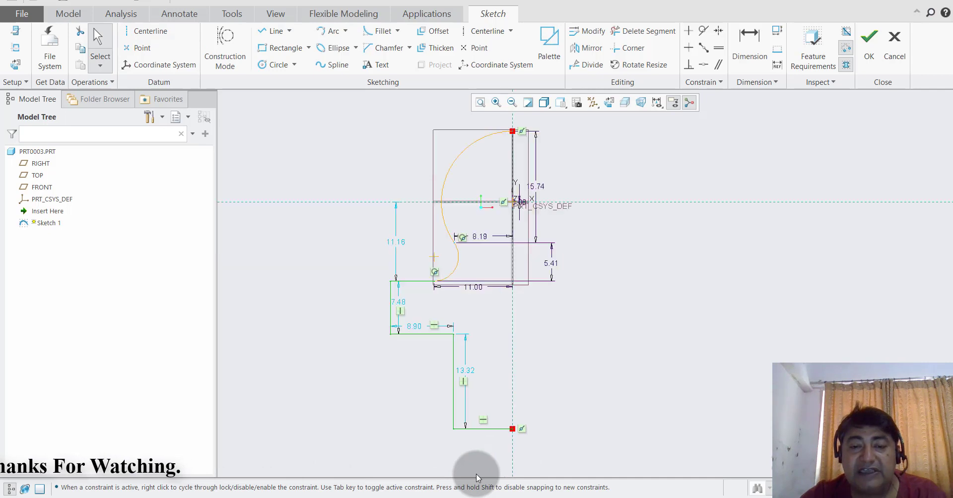
click(487, 349)
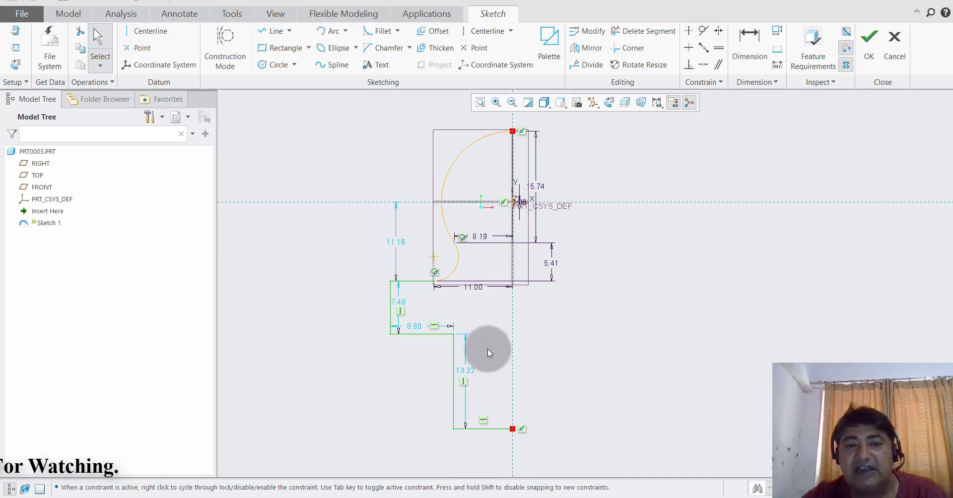
double_click(403, 302)
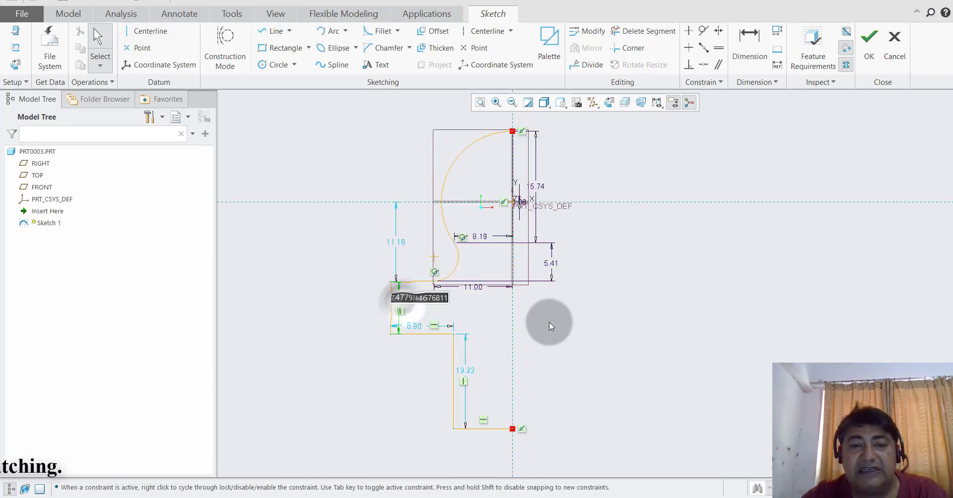
text(6)
key(Return)
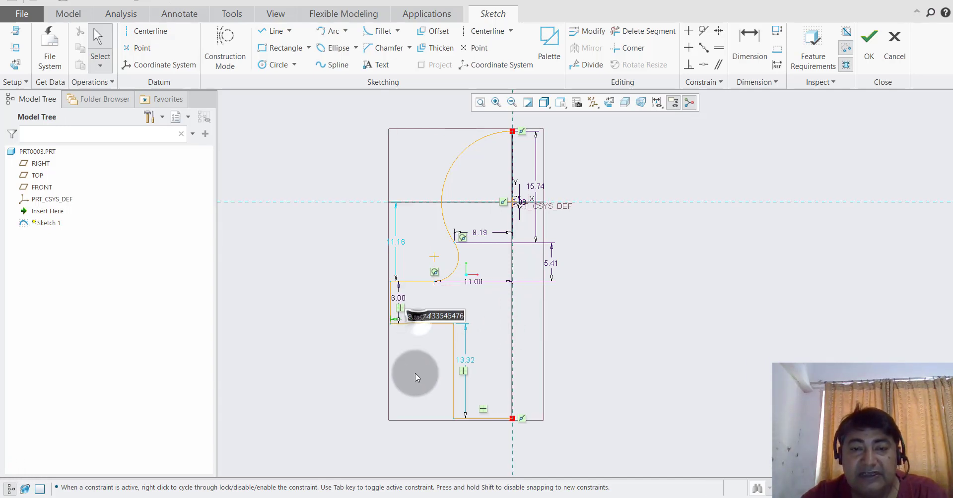
text(5)
key(Return)
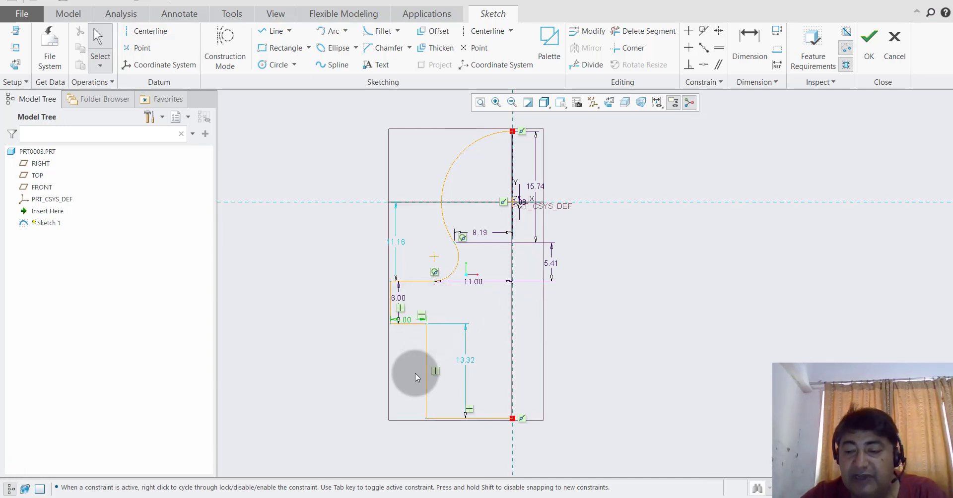
Set the length of the vertical shank line below the shoulder to 12 mm.
double_click(469, 361)
text(1)
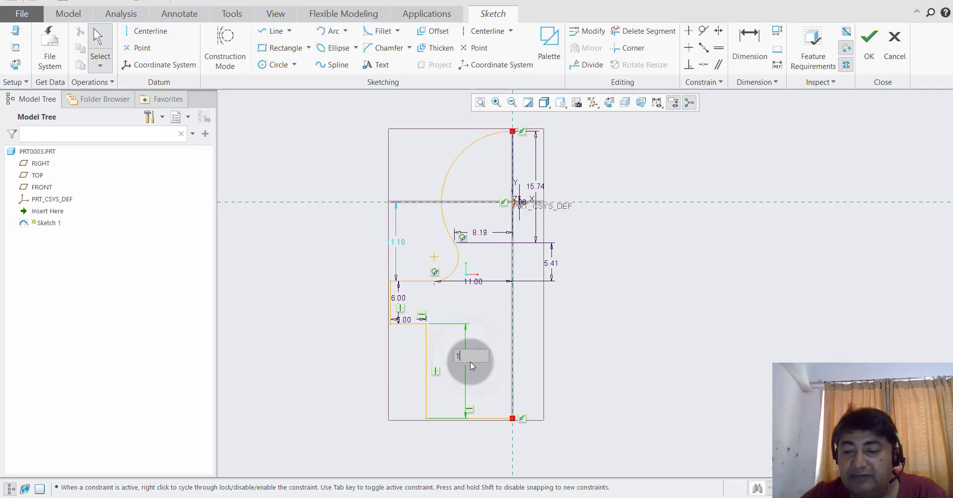
text(2)
key(Return)
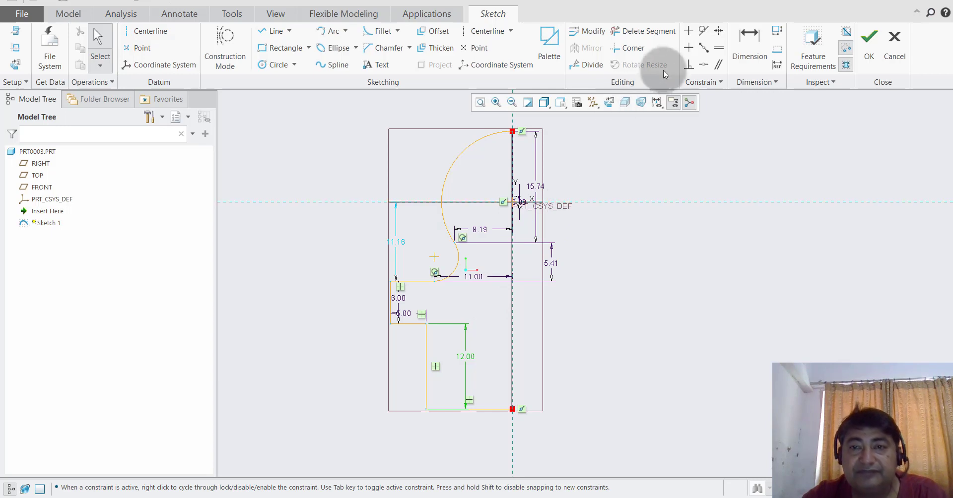
Dimension the bottom horizontal line of the profile as 8 mm.
click(743, 51)
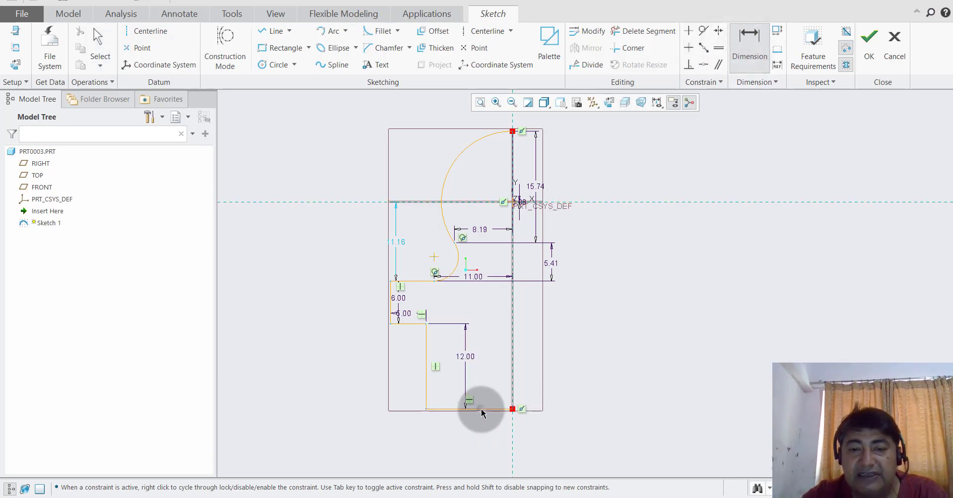
middle_click(465, 440)
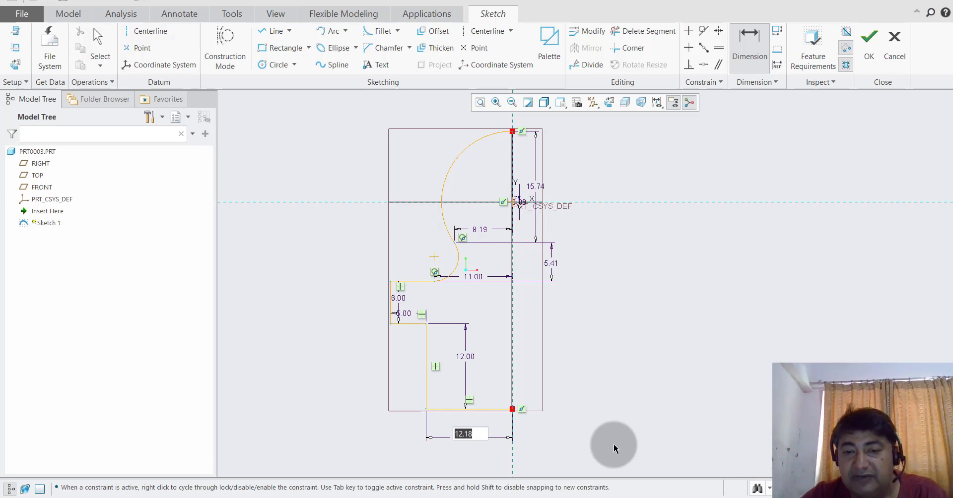
text(8)
key(Return)
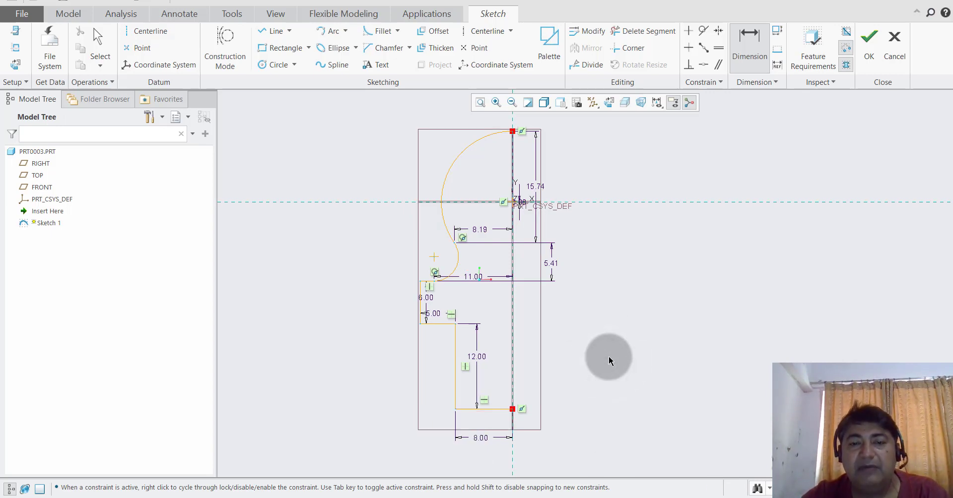
Close the profile with a line along the vertical reference from the upper arc's top end to the end of the bottom line.
click(267, 30)
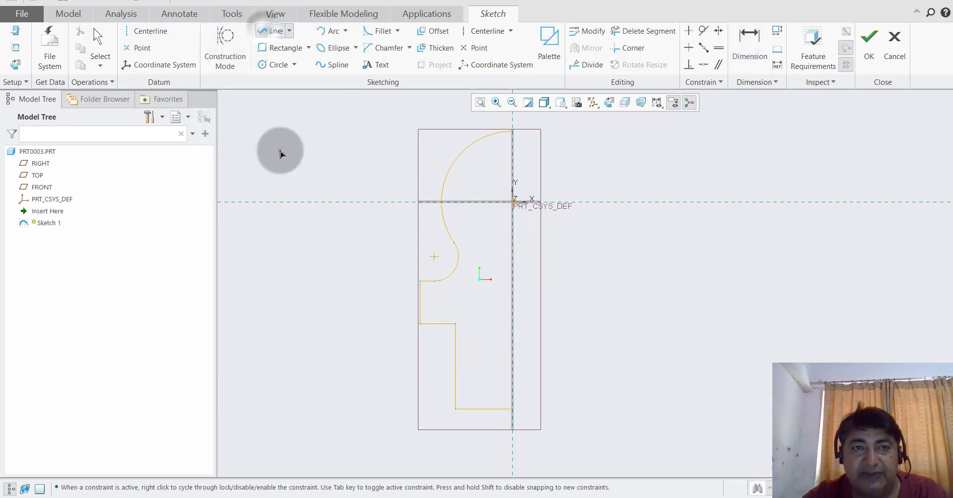
click(515, 137)
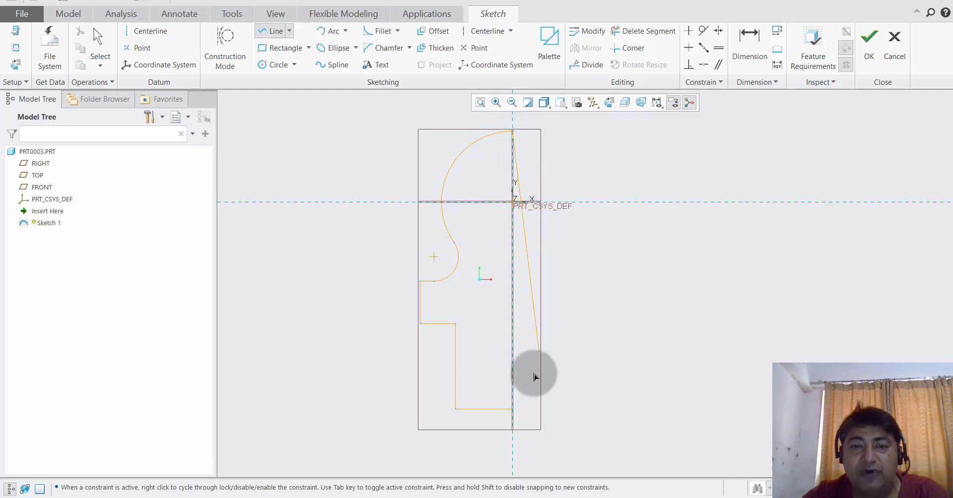
click(521, 408)
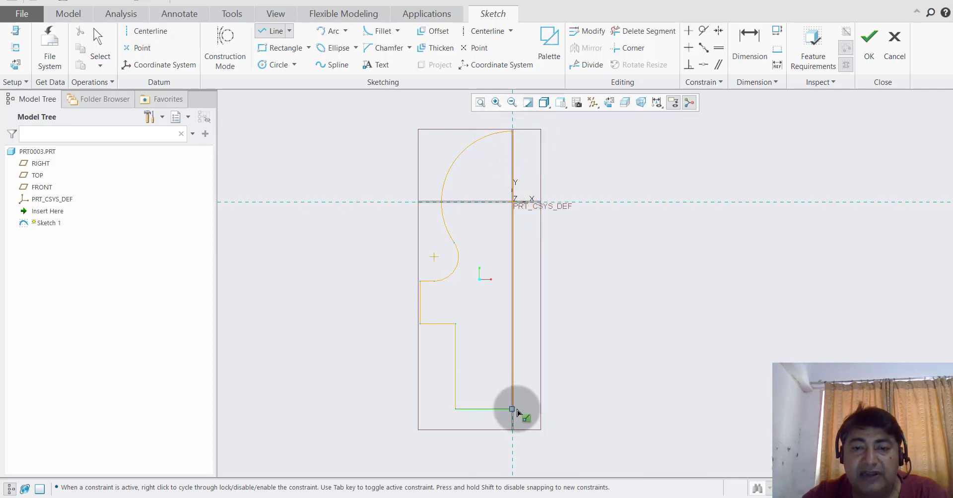
middle_click(618, 330)
middle_click(618, 331)
scroll(617, 331, up, 2)
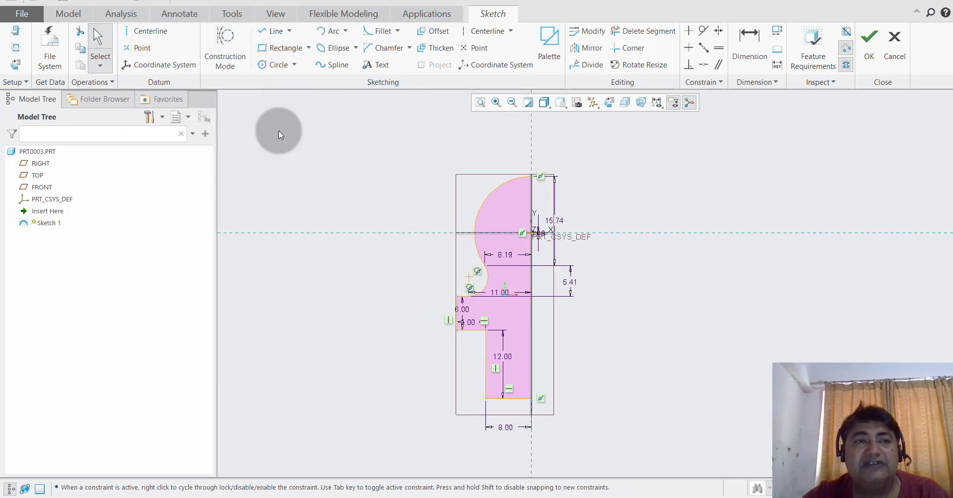
Add a vertical datum centerline on the vertical reference as the axis of revolution and finish the sketch.
click(147, 31)
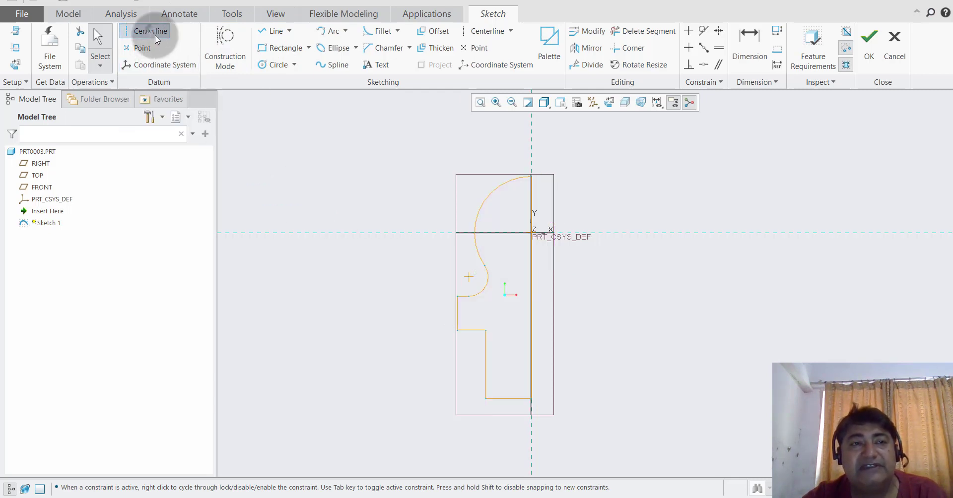
middle_click(531, 134)
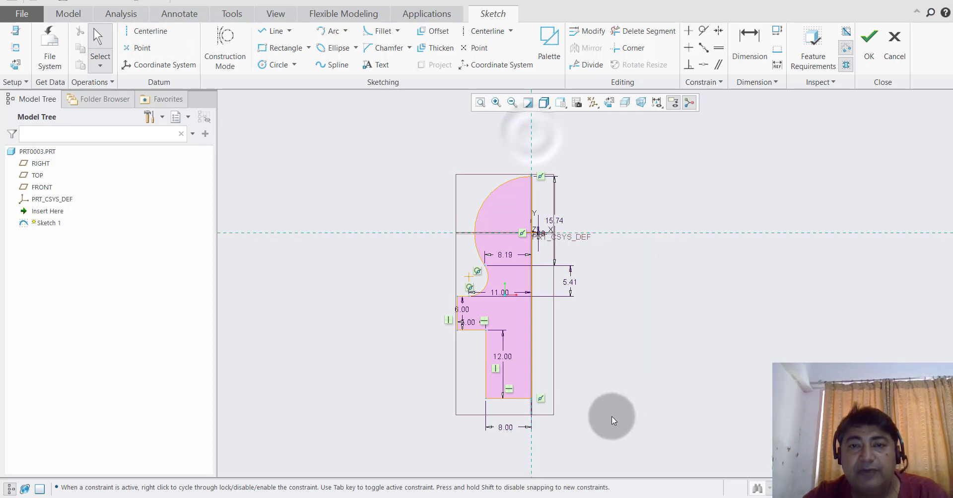
click(147, 31)
click(532, 122)
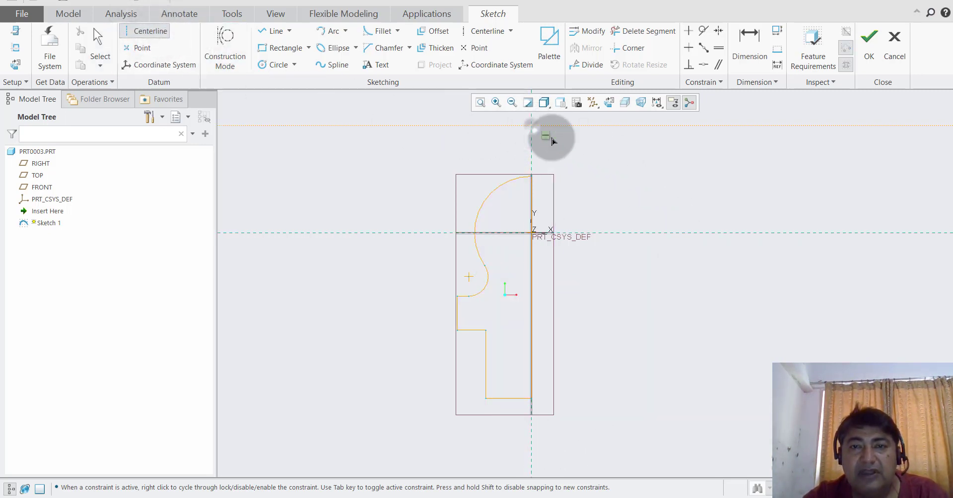
click(532, 444)
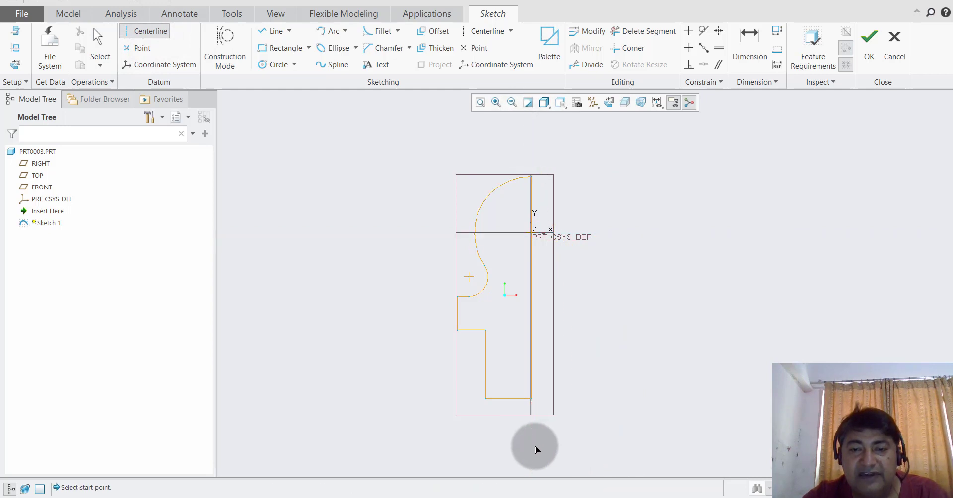
middle_click(649, 296)
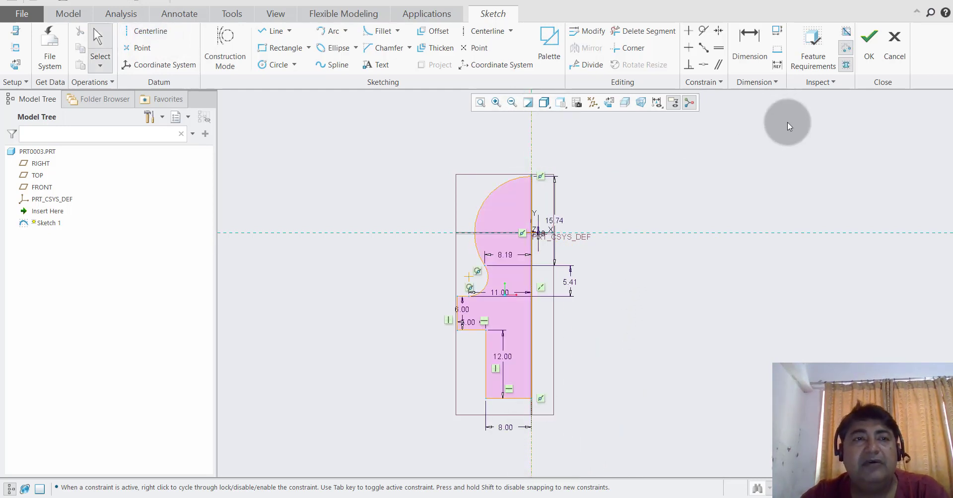
click(869, 47)
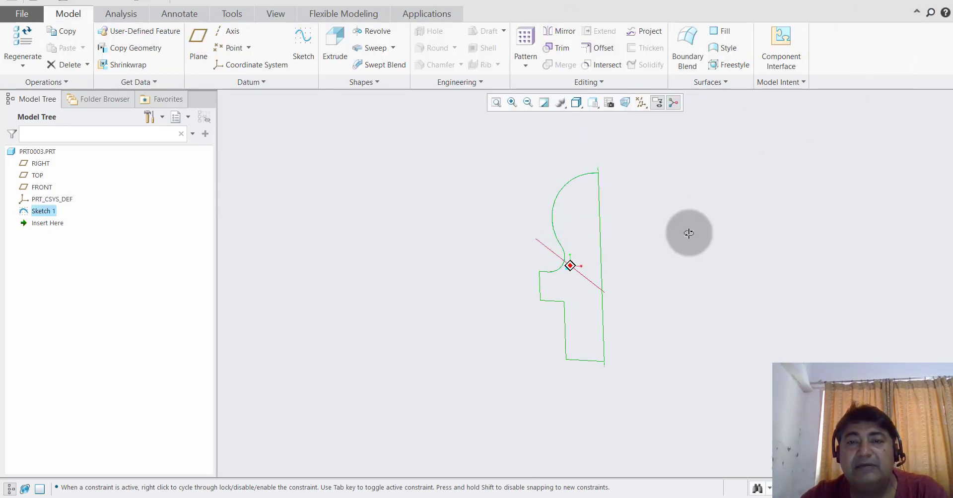
Revolve the closed profile 360 degrees about its internal centerline into a solid.
scroll(709, 227, down, 1)
scroll(677, 242, up, 1)
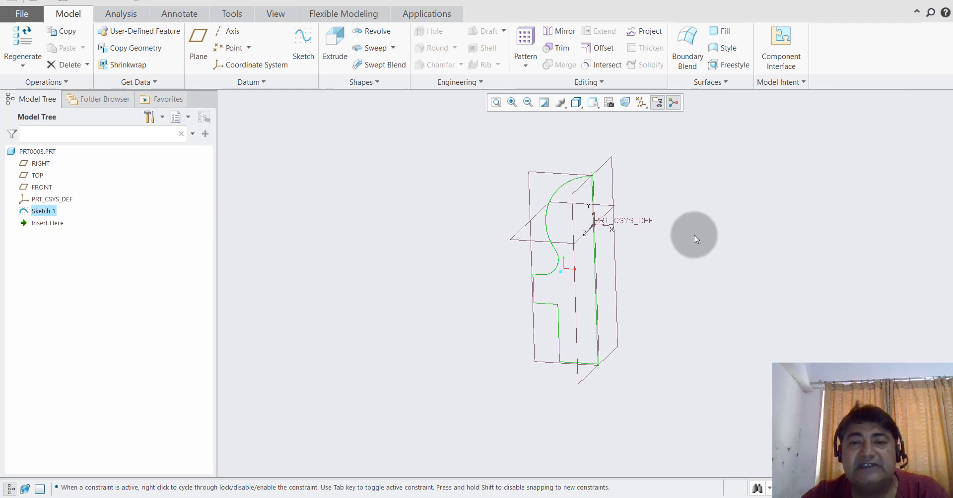
scroll(694, 235, down, 1)
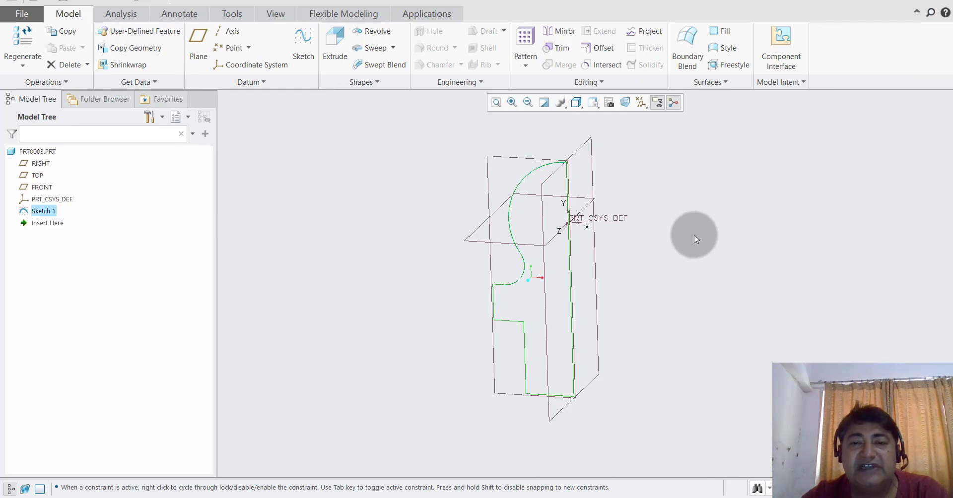
click(369, 31)
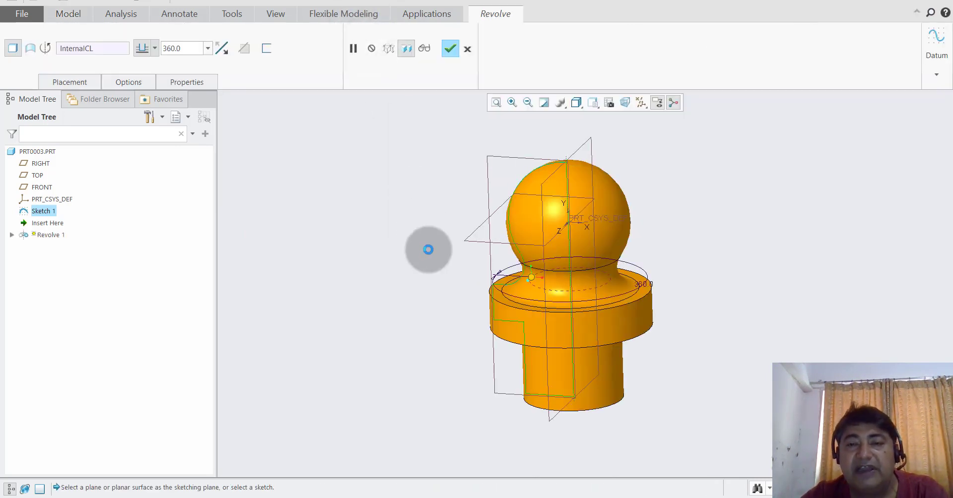
mouse_move(762, 284)
middle_down()
mouse_move(757, 236)
mouse_move(755, 288)
middle_up()
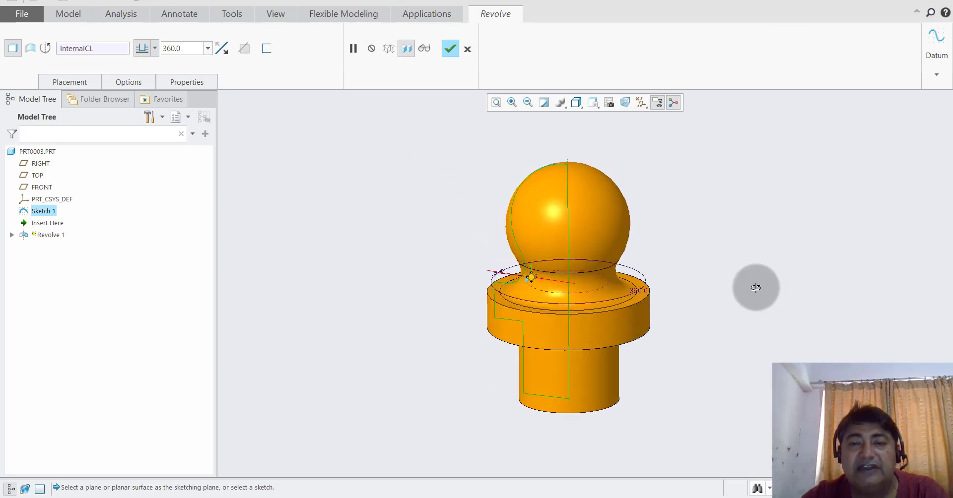
click(450, 49)
Start an Extrude sketch on the flange's flat underside, viewed normal to the sketch plane.
middle_drag(753, 256, 759, 279)
scroll(760, 280, up, 2)
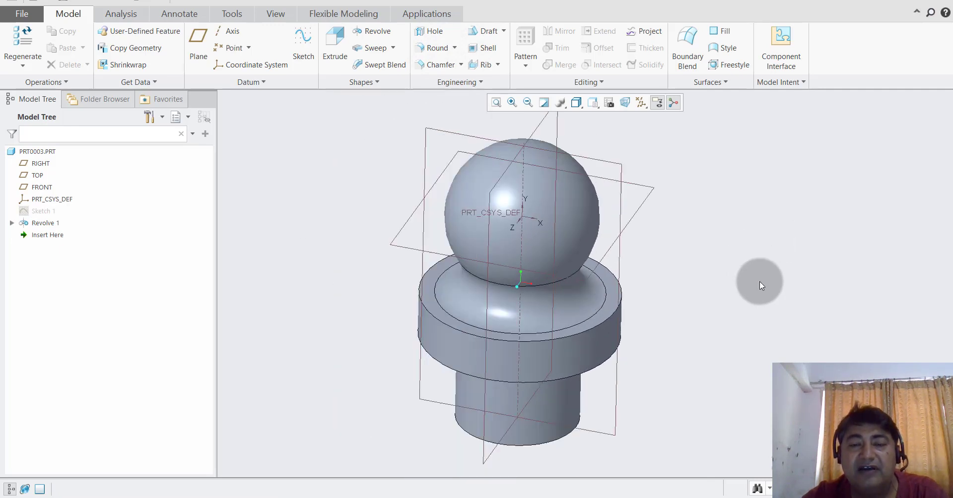
scroll(759, 281, down, 2)
click(332, 44)
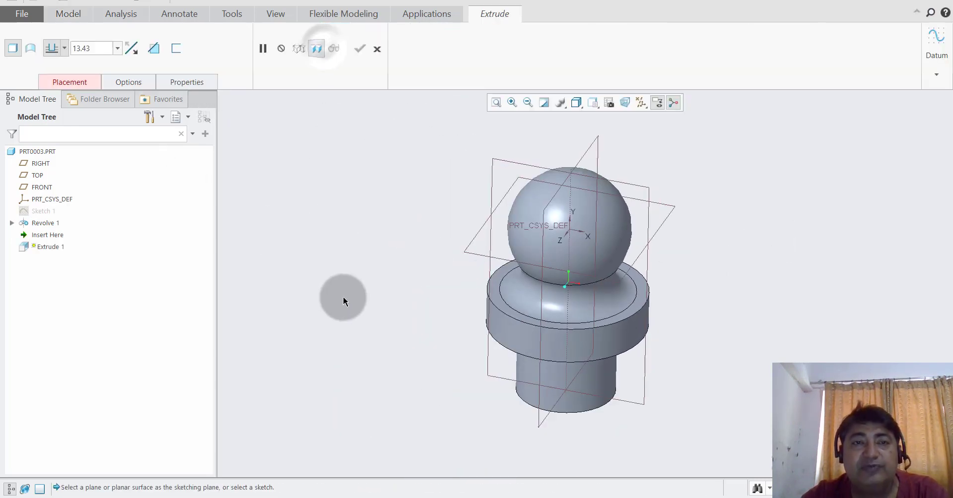
middle_drag(384, 386, 384, 318)
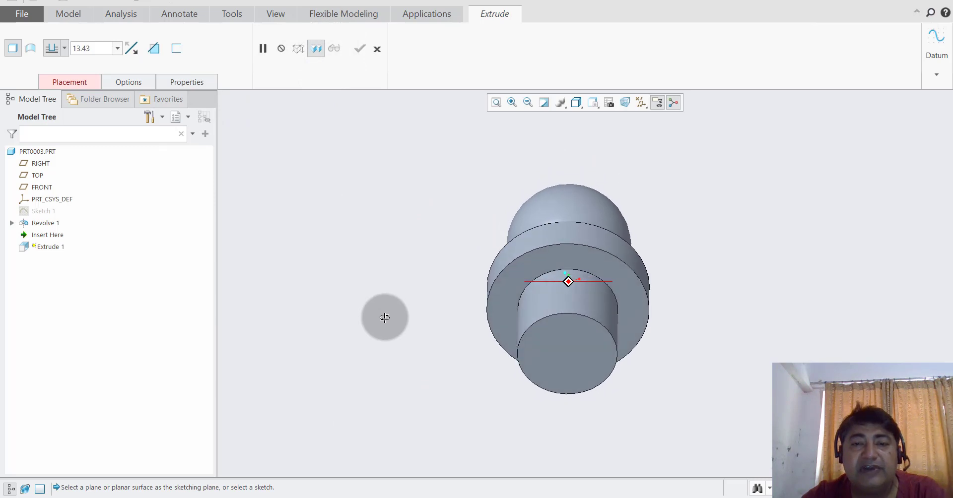
click(497, 326)
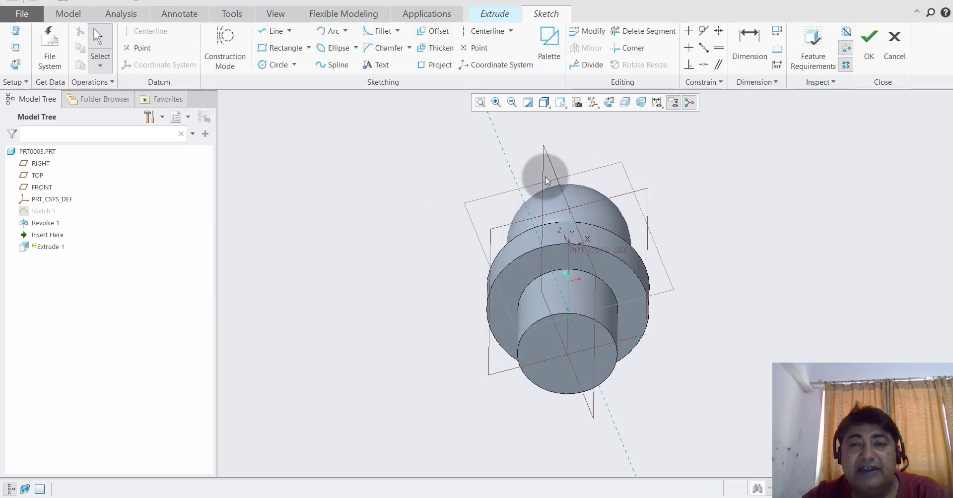
click(609, 102)
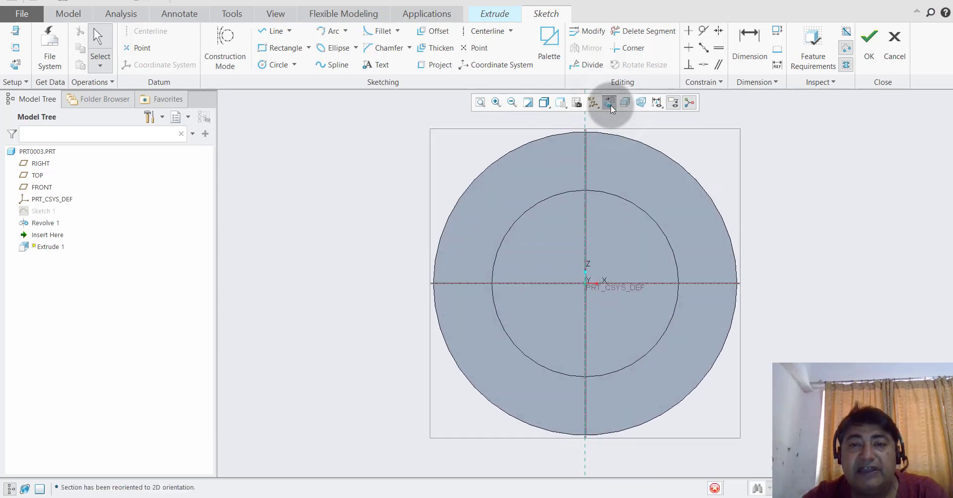
scroll(379, 284, up, 2)
scroll(568, 287, down, 1)
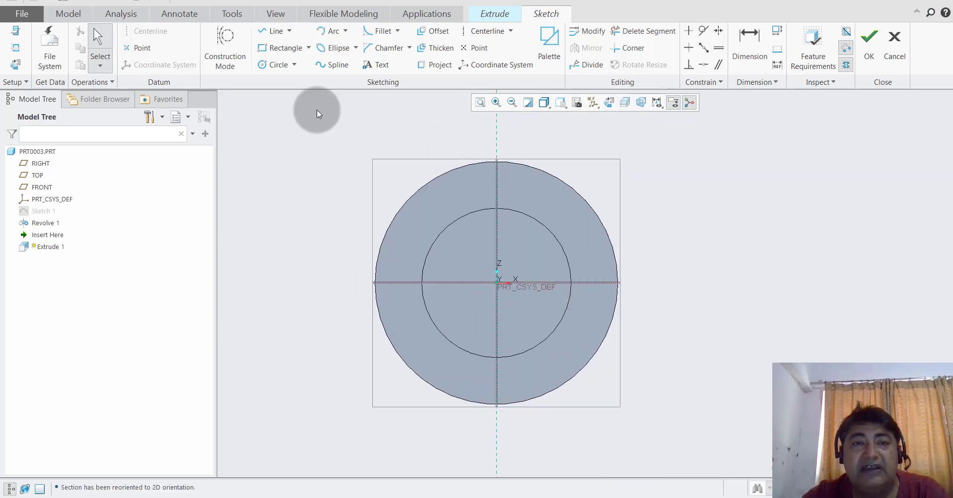
Insert a 6-sided polygon from the sketcher palette near the shank's centre with a circumscribed radius of about 4.11 mm.
click(550, 52)
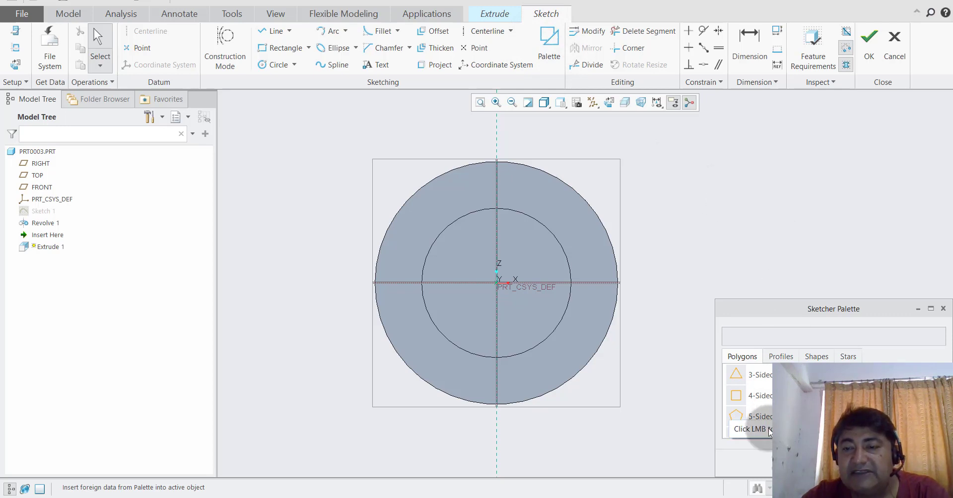
scroll(769, 427, down, 1)
click(758, 376)
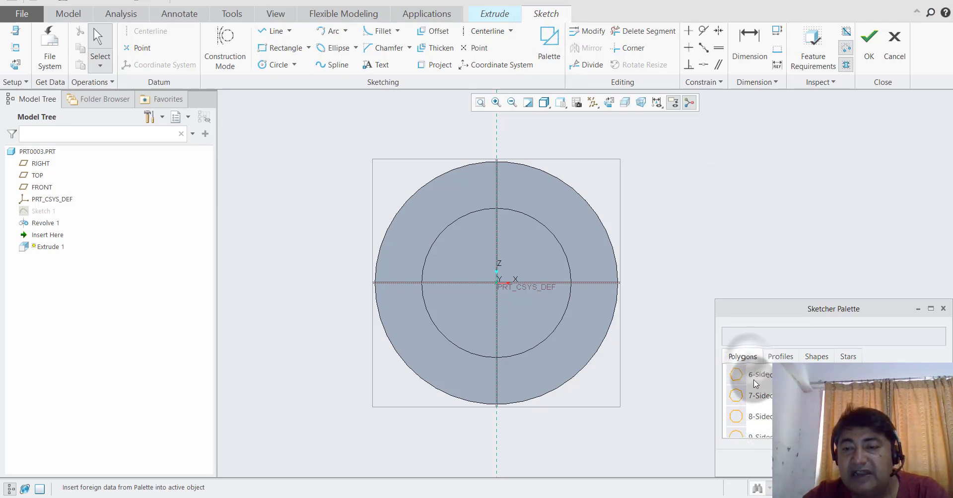
mouse_move(758, 376)
mouse_down()
mouse_move(700, 383)
mouse_move(613, 347)
mouse_move(483, 263)
mouse_up()
click(664, 226)
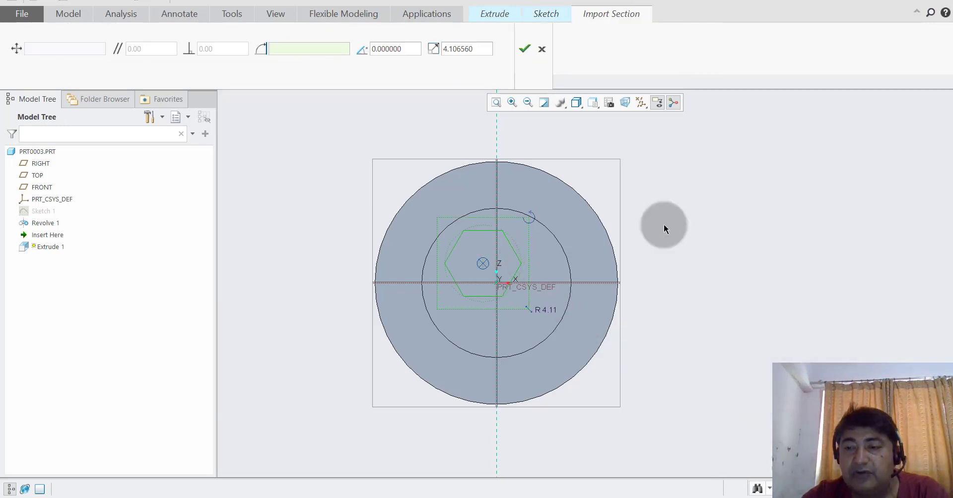
click(524, 48)
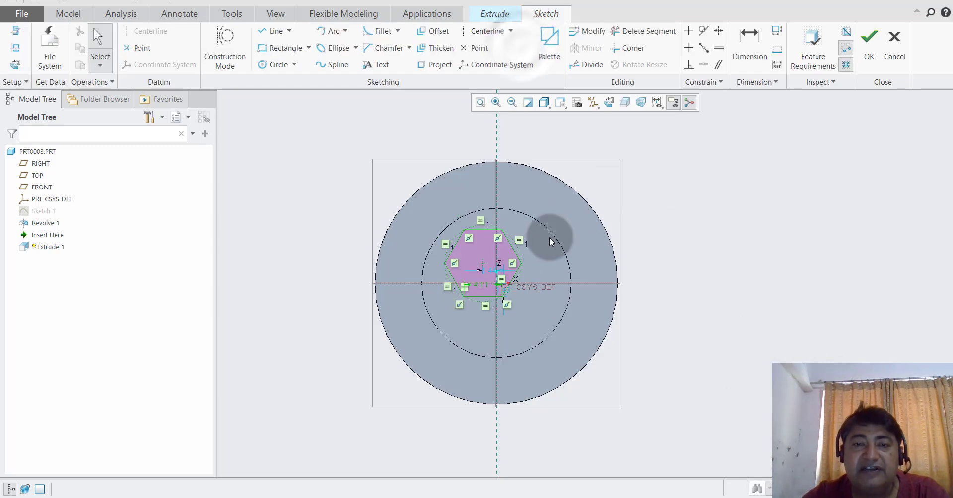
Set the hexagon centre's horizontal offset from the vertical reference to 0.
scroll(534, 255, down, 3)
scroll(567, 257, up, 1)
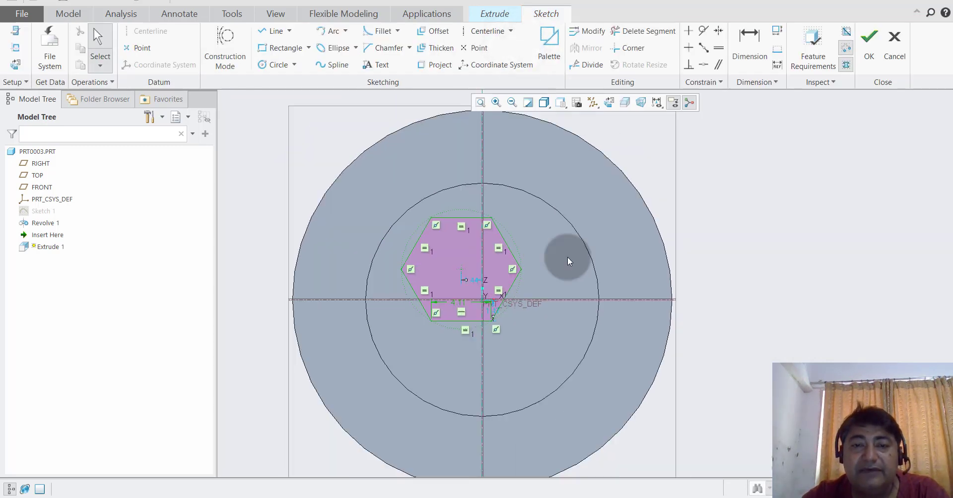
double_click(471, 281)
text(0)
key(Return)
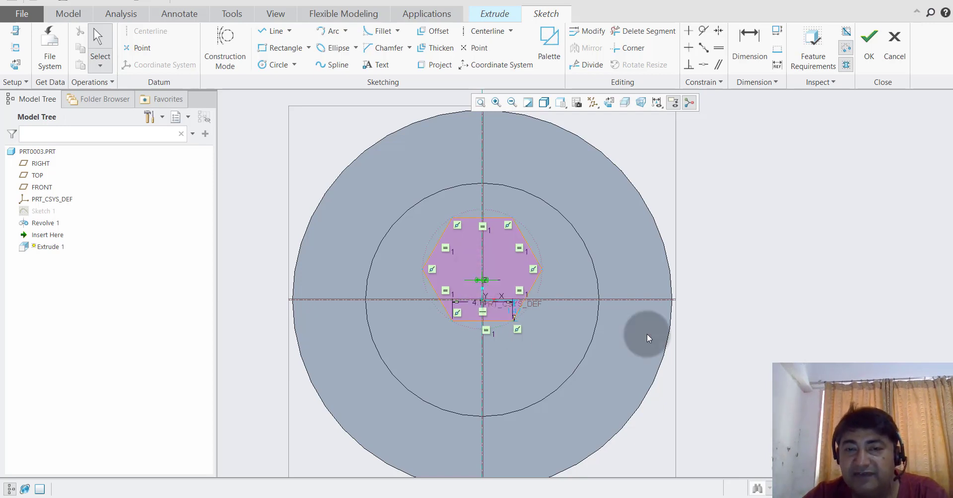
Dimension the hexagon's centre to the horizontal reference and set that distance to 0.
click(749, 50)
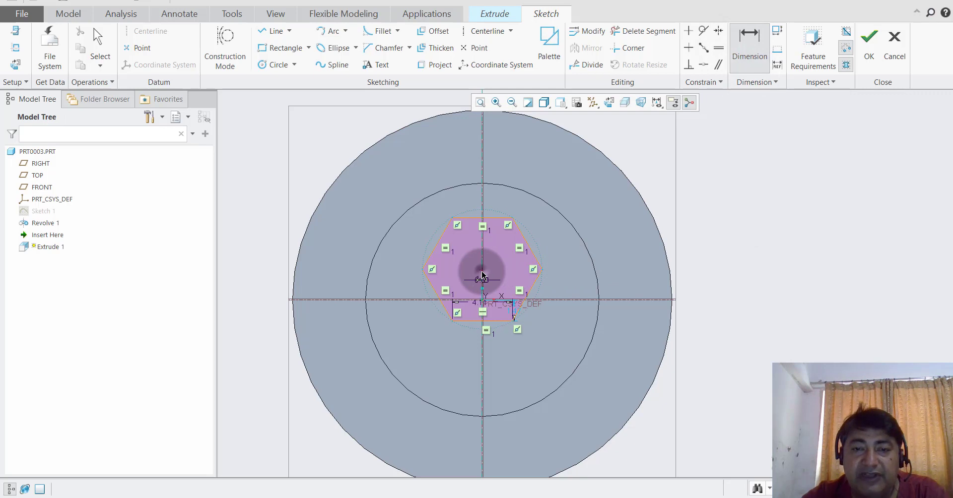
click(482, 273)
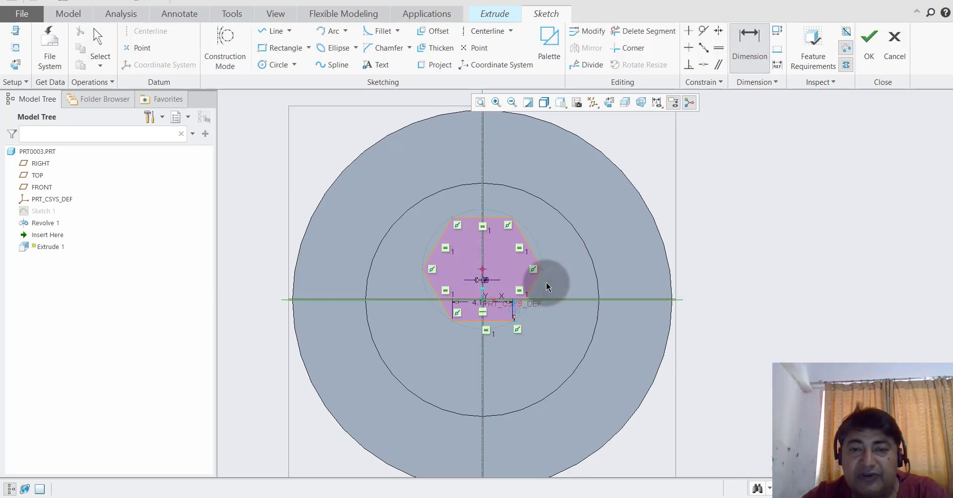
middle_click(548, 287)
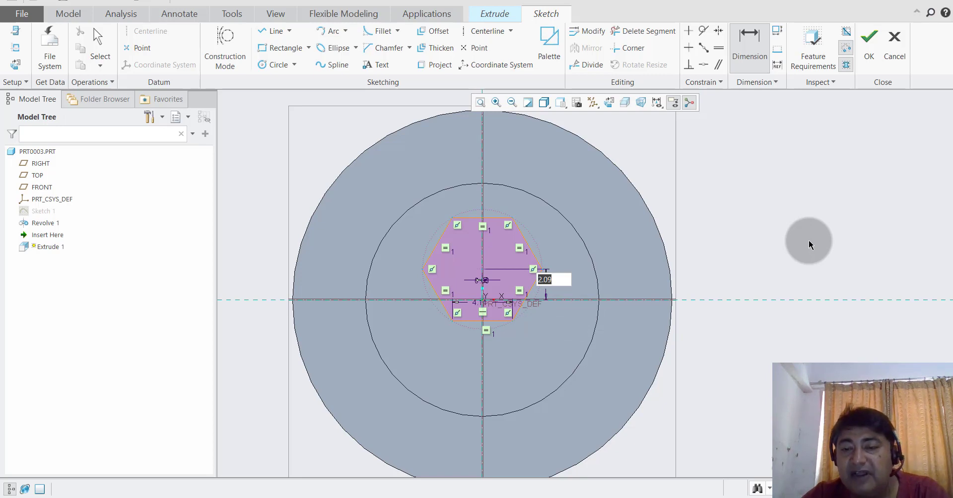
key(Return)
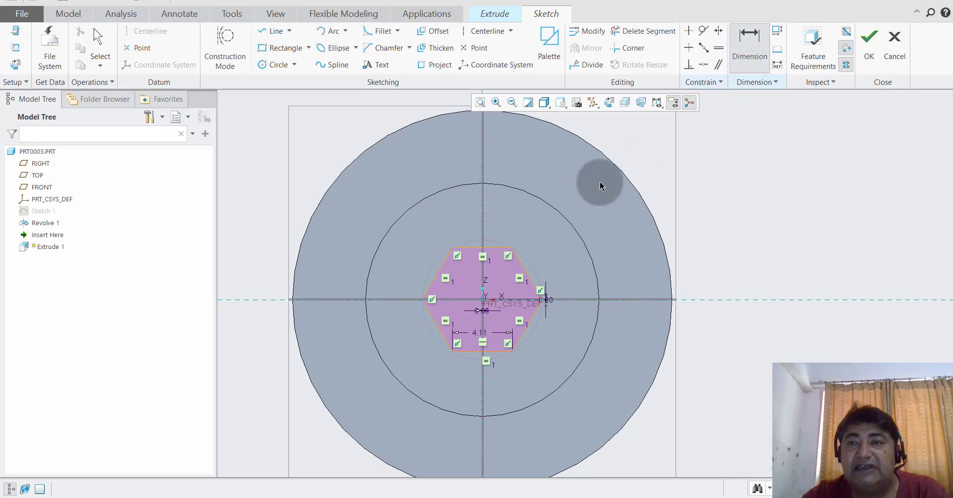
Dimension the hexagon's construction circle with a radius of 13 mm, deleting the conflicting side-length dimension.
click(530, 268)
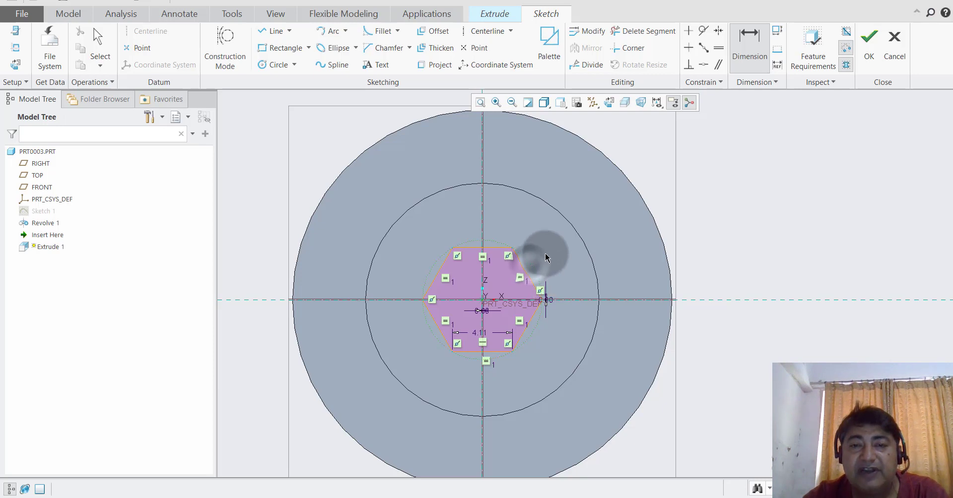
middle_click(603, 207)
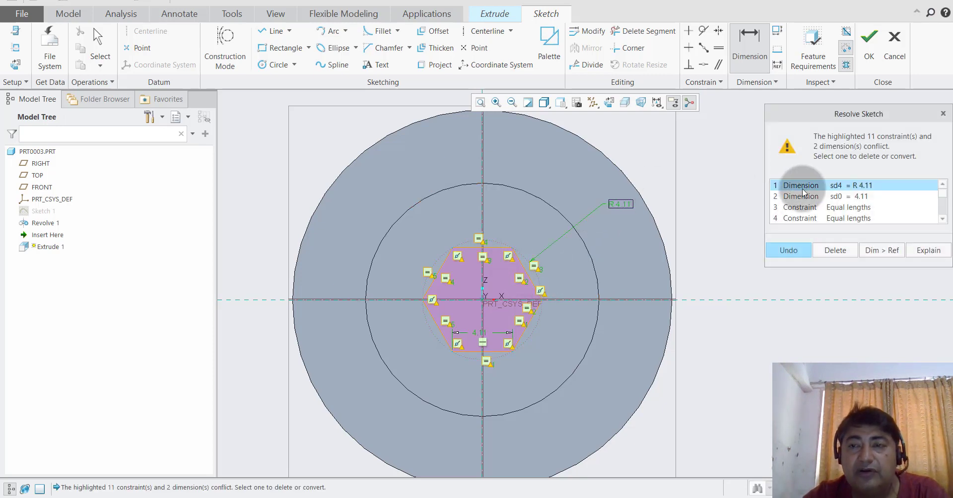
click(862, 197)
click(836, 250)
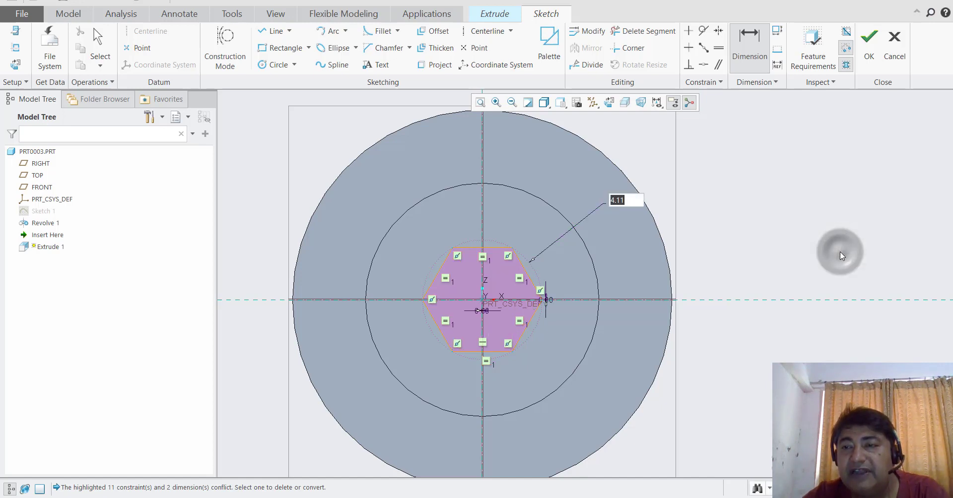
click(686, 181)
text(13)
key(Return)
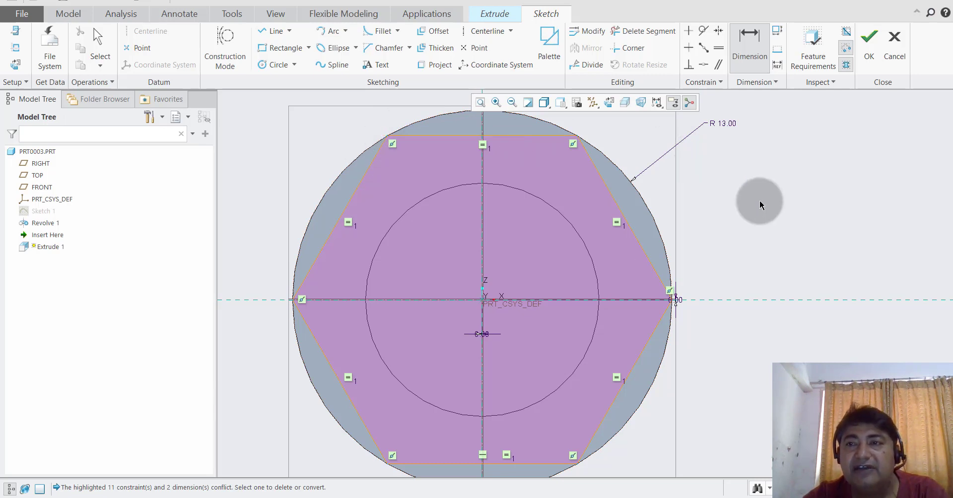
scroll(749, 197, up, 1)
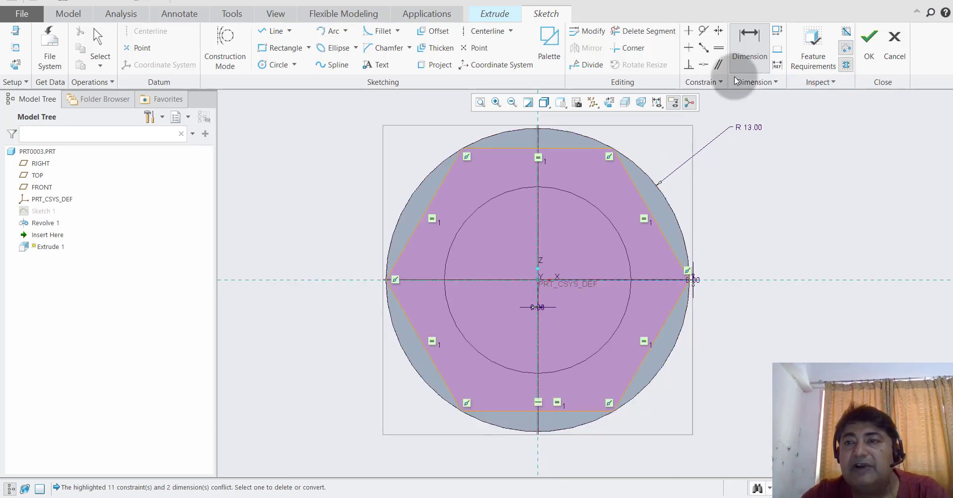
Trim the round flange to the hexagon with a reversed To Next extruded cut that removes the material outside the sketch.
click(866, 56)
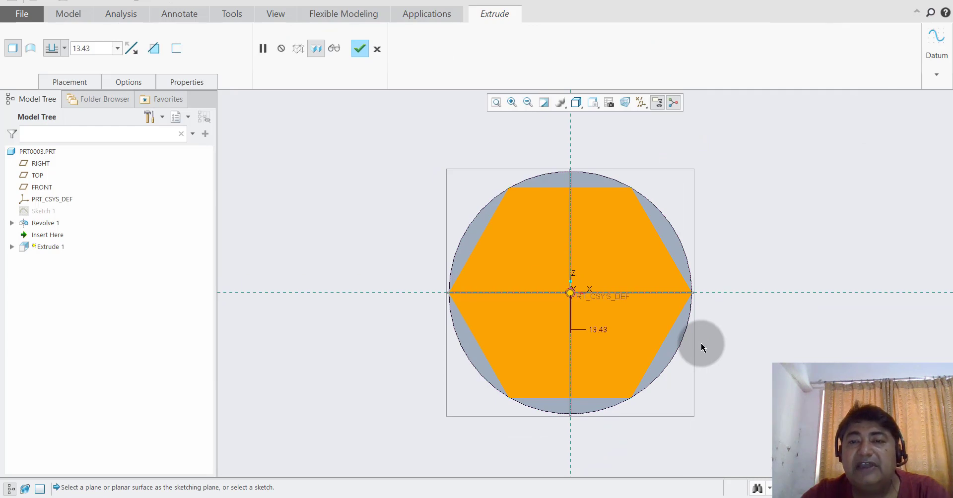
scroll(424, 341, down, 2)
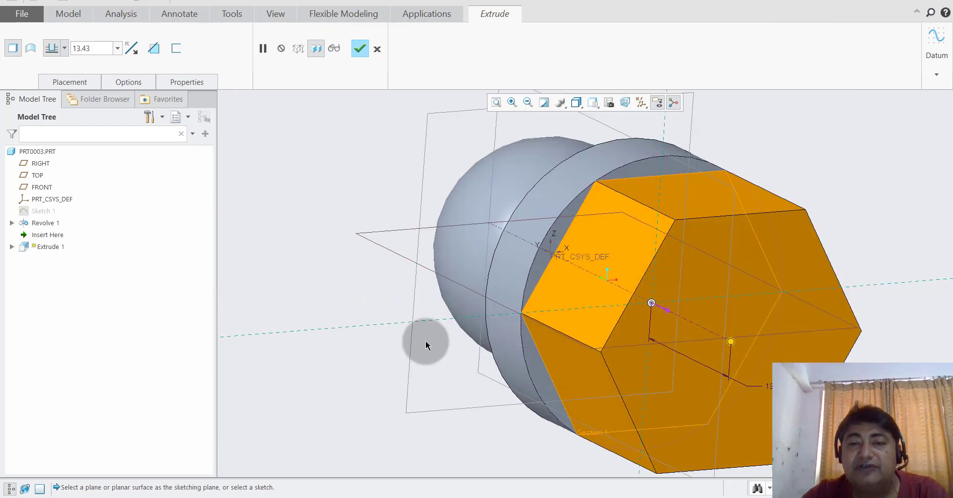
click(132, 48)
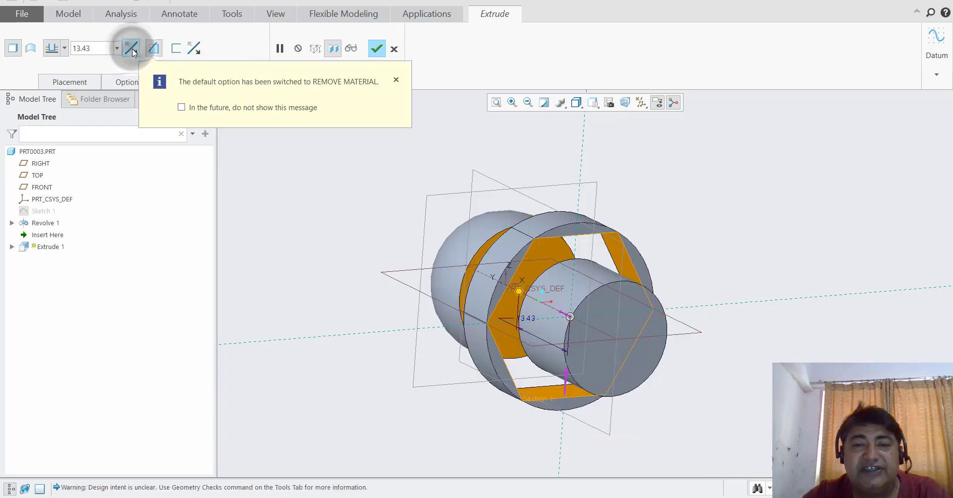
click(64, 48)
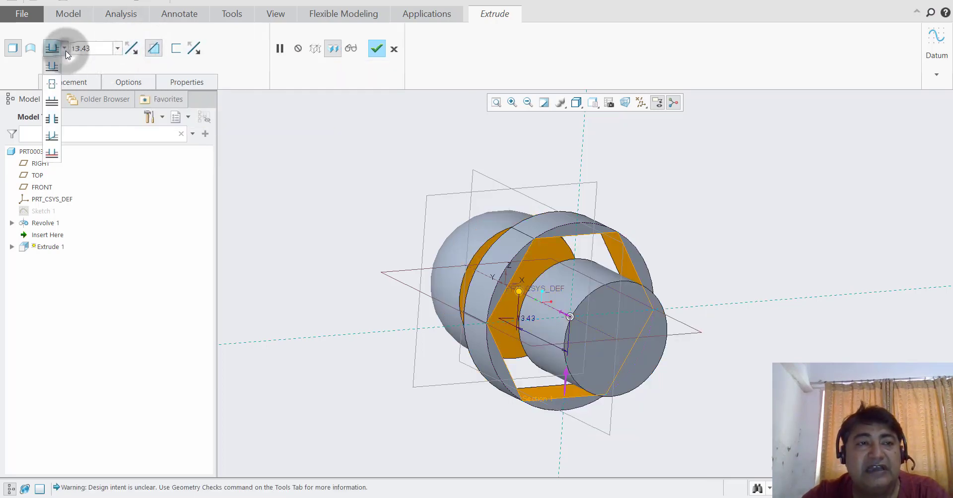
click(51, 106)
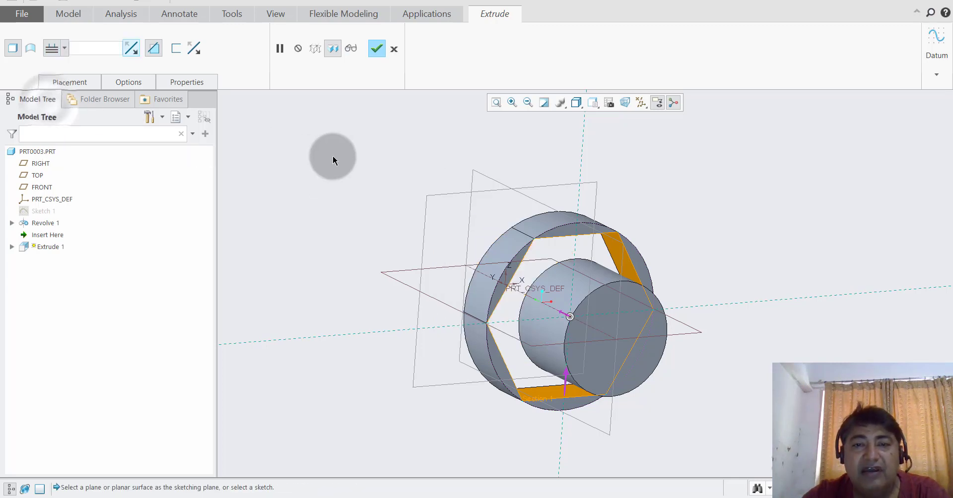
click(194, 53)
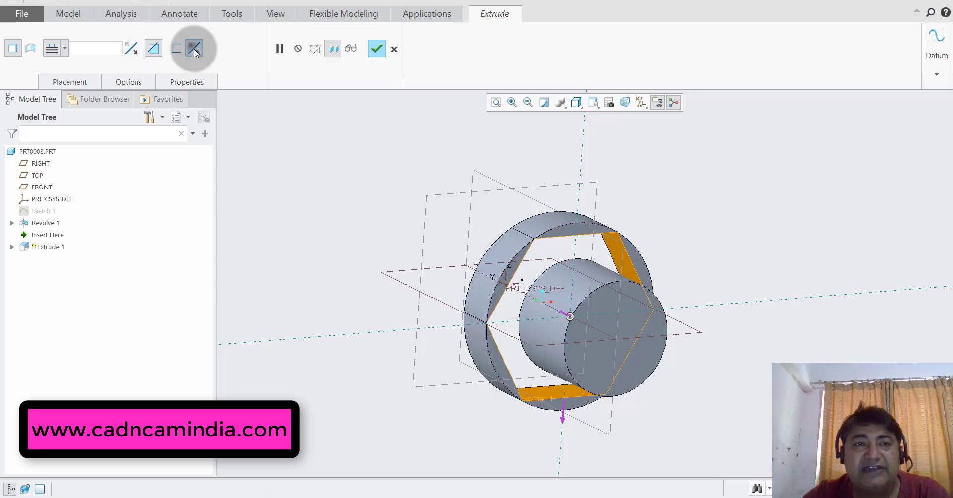
middle_drag(370, 190, 381, 270)
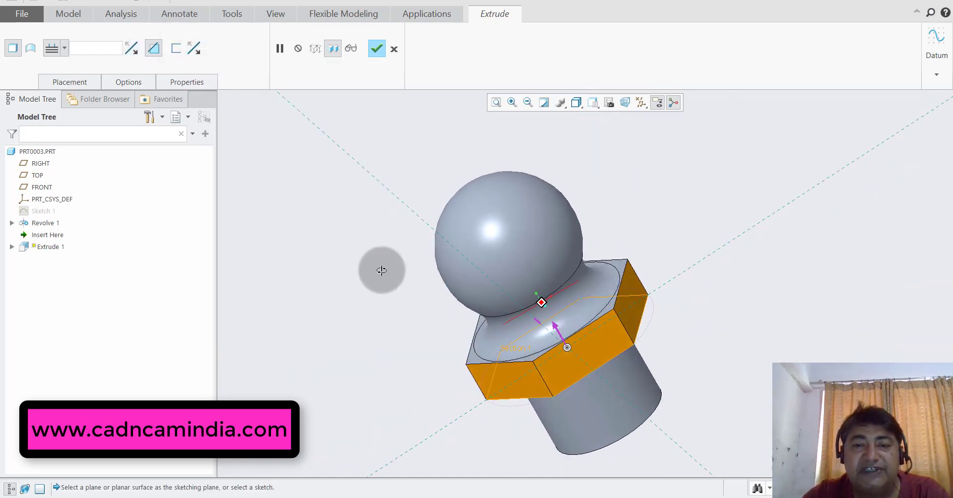
click(376, 49)
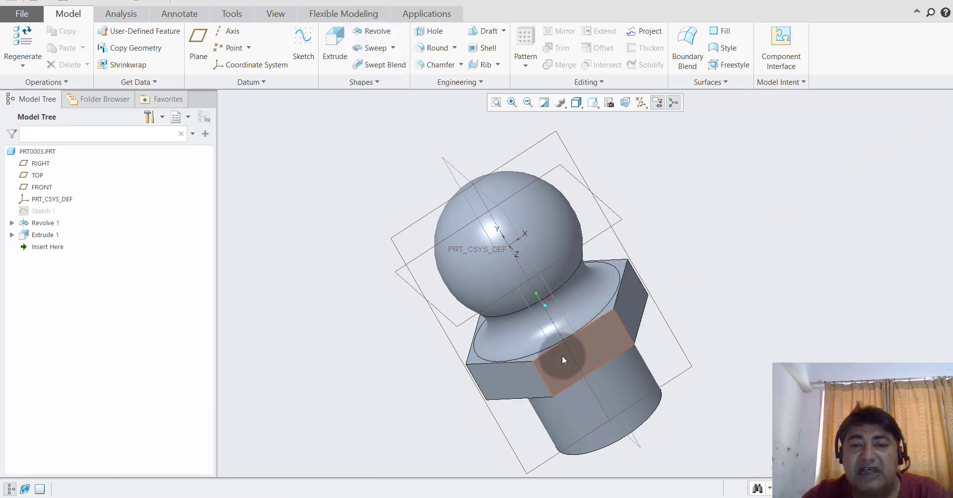
Chamfer the six corner edges between the hexagon's side faces with a D x D chamfer of 0.50 mm.
click(426, 66)
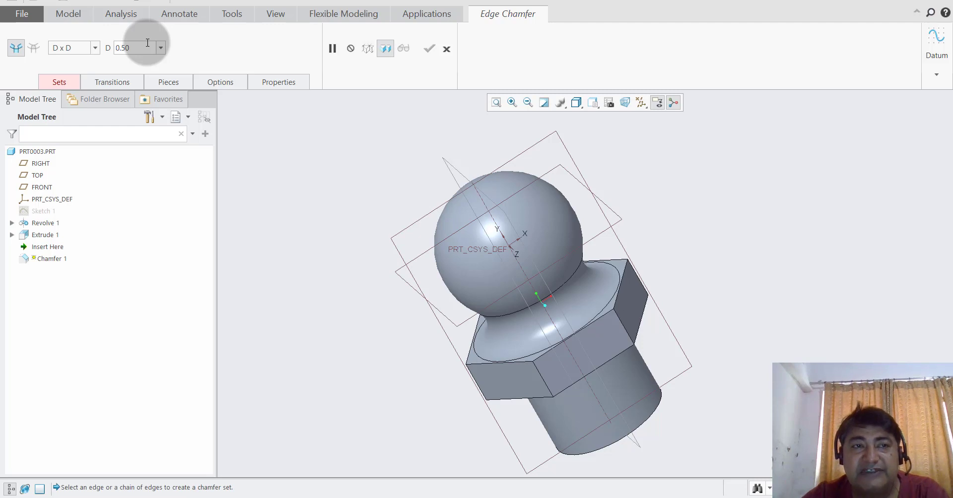
click(543, 382)
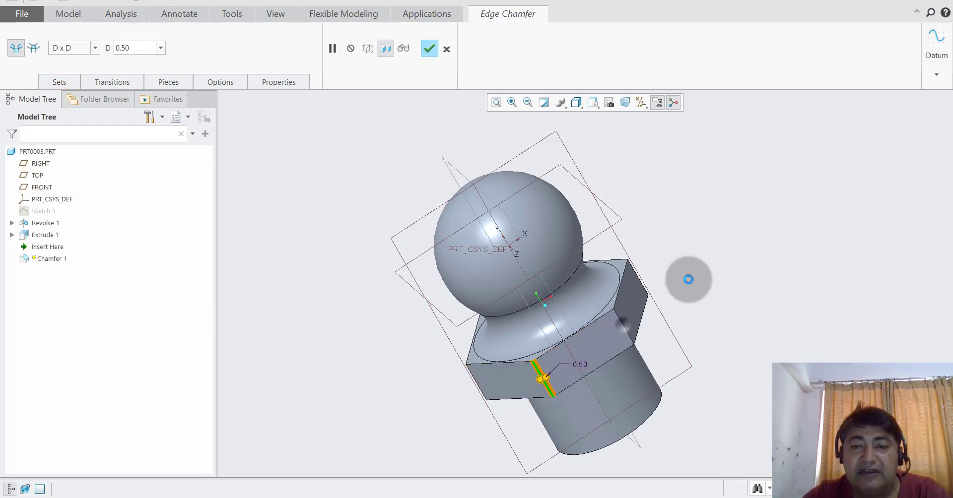
middle_drag(688, 280, 612, 265)
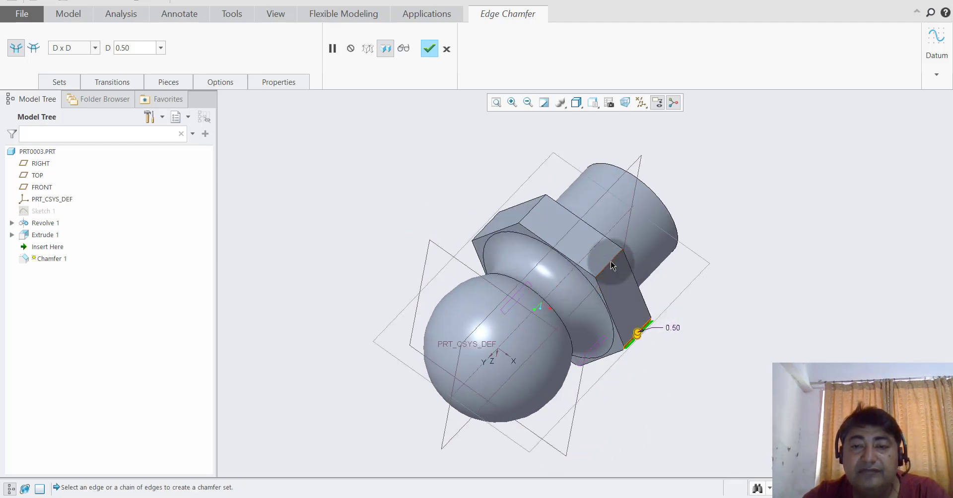
middle_drag(702, 232, 611, 232)
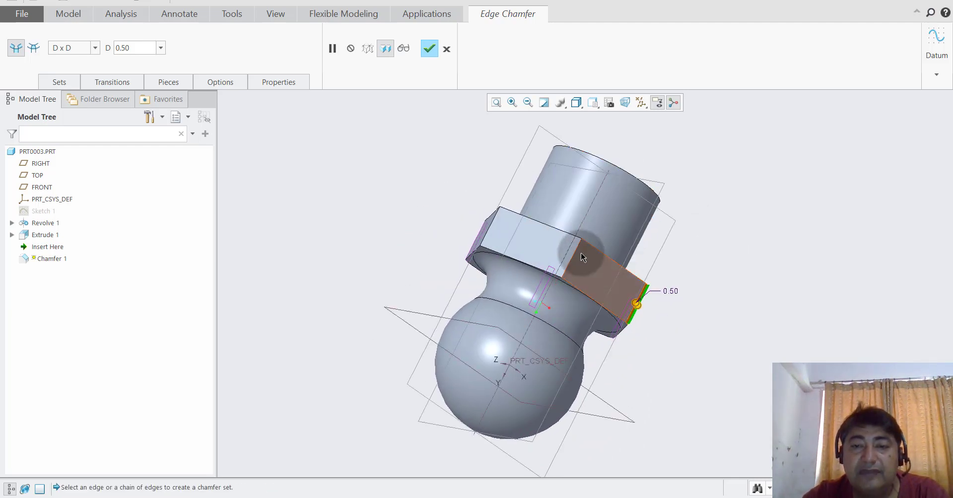
middle_drag(708, 260, 588, 261)
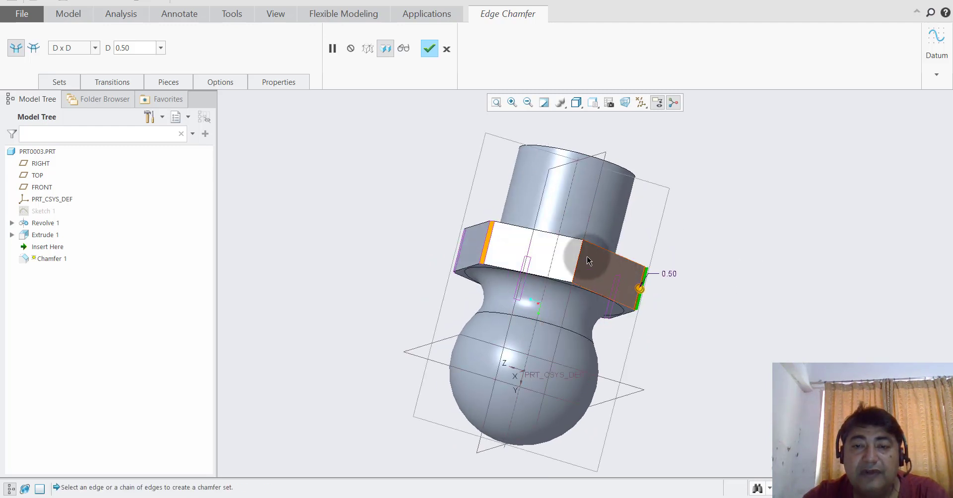
middle_drag(663, 235, 709, 215)
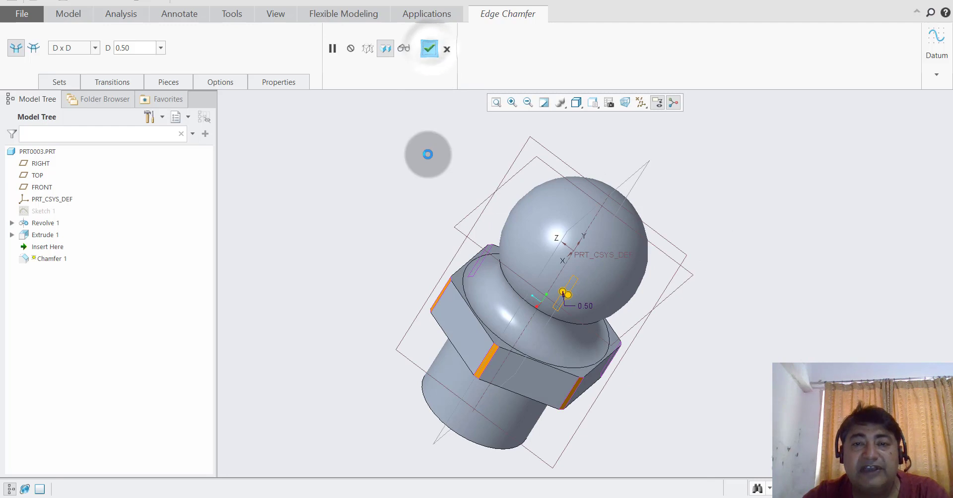
scroll(428, 165, up, 2)
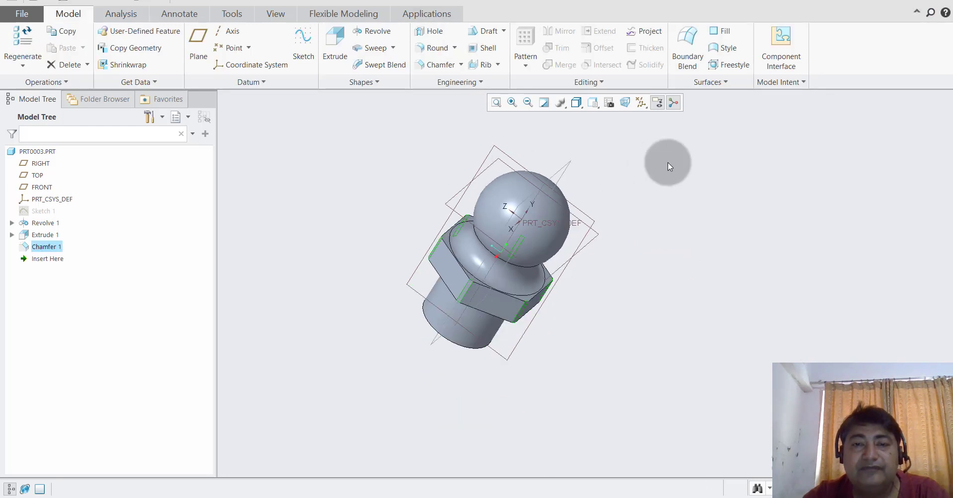
click(668, 162)
Create a datum plane offset 7 mm from the RIGHT plane.
middle_drag(656, 227, 634, 211)
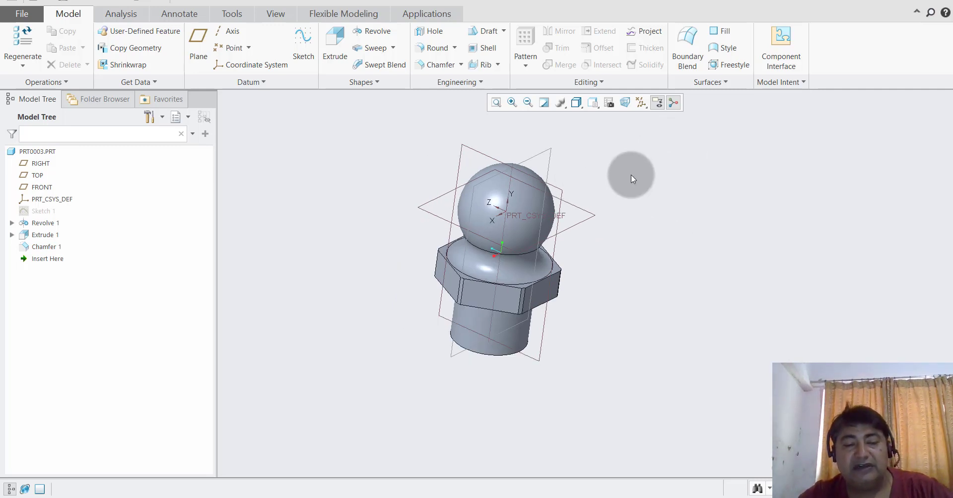
key(ctrl+d)
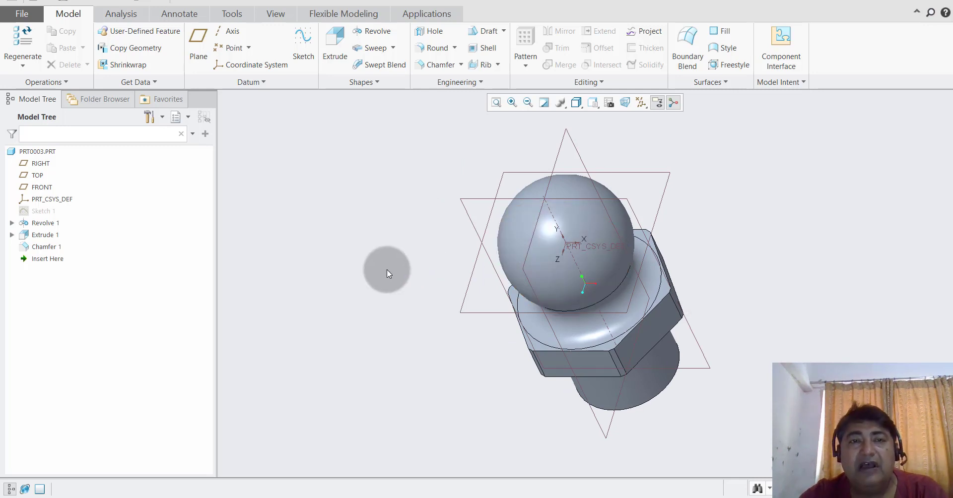
click(198, 53)
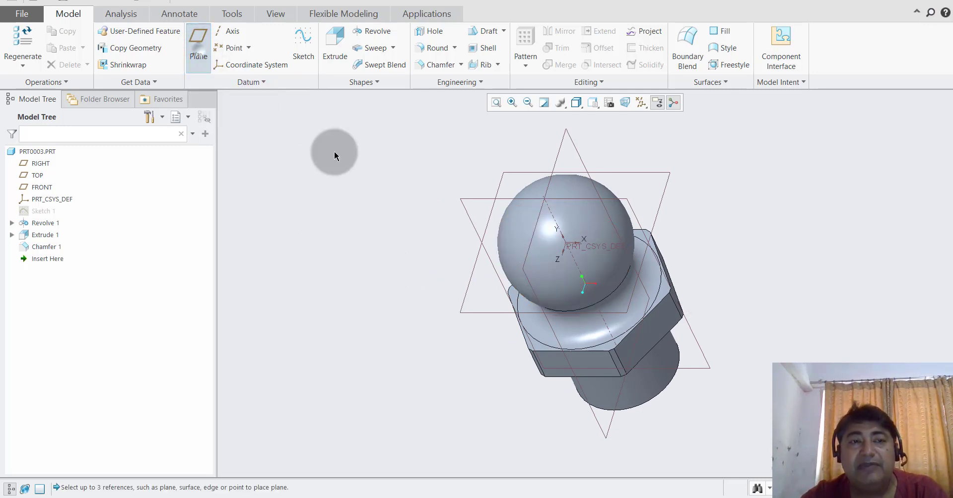
click(560, 148)
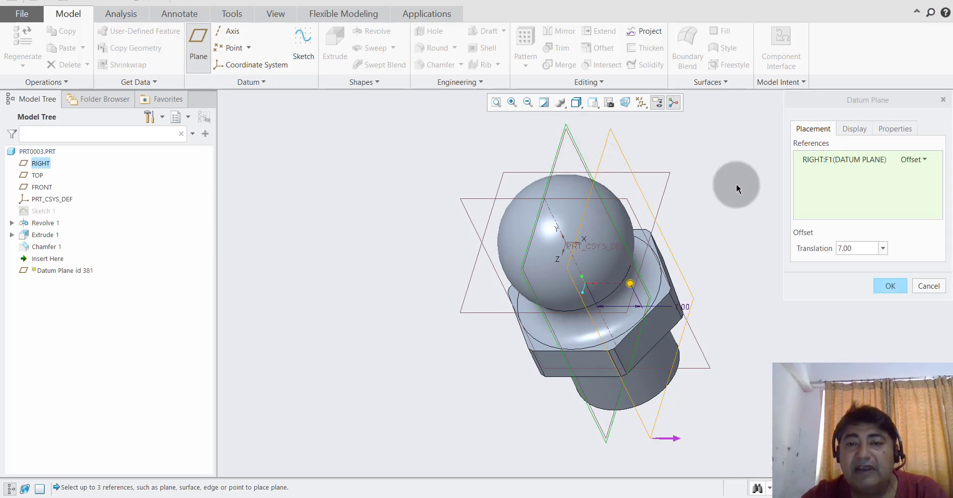
click(866, 247)
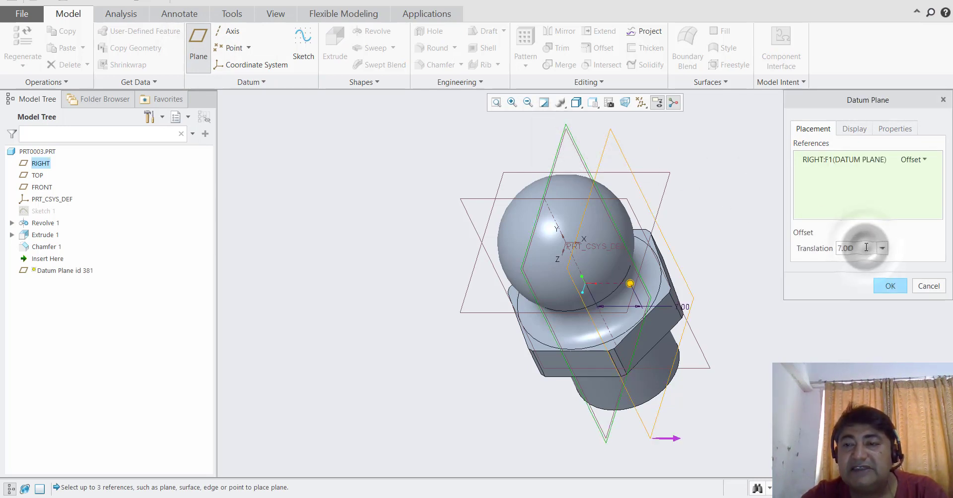
click(885, 287)
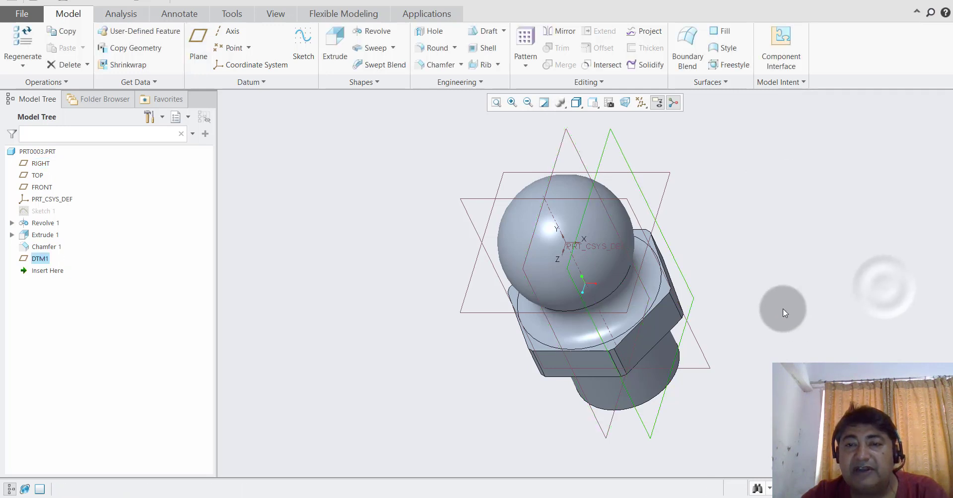
click(852, 279)
Start an extrusion sketch on the offset datum plane and draw a circle about 16.17 mm in diameter at the ball's centre.
scroll(859, 293, down, 2)
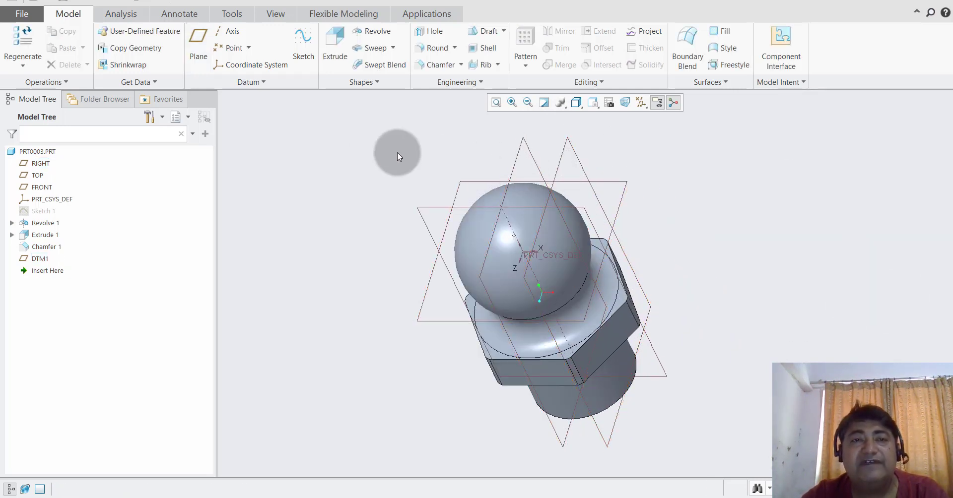
scroll(303, 138, up, 1)
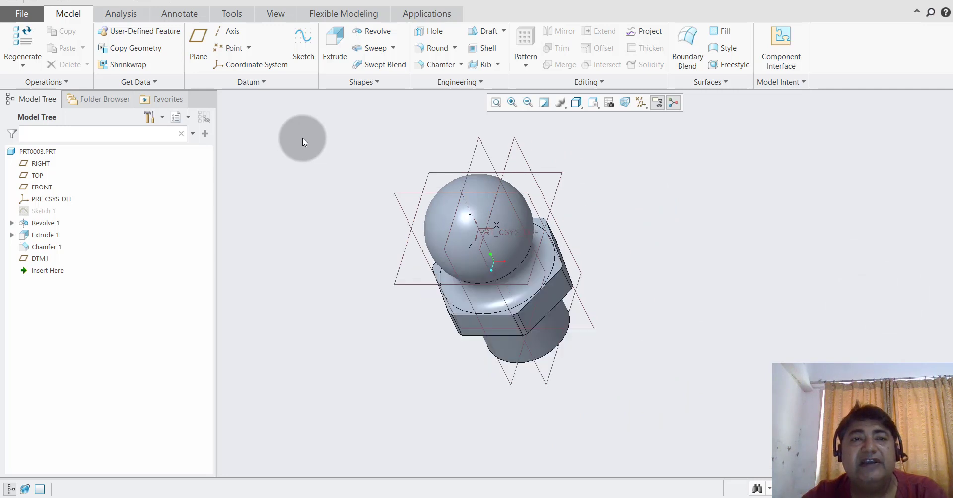
click(332, 49)
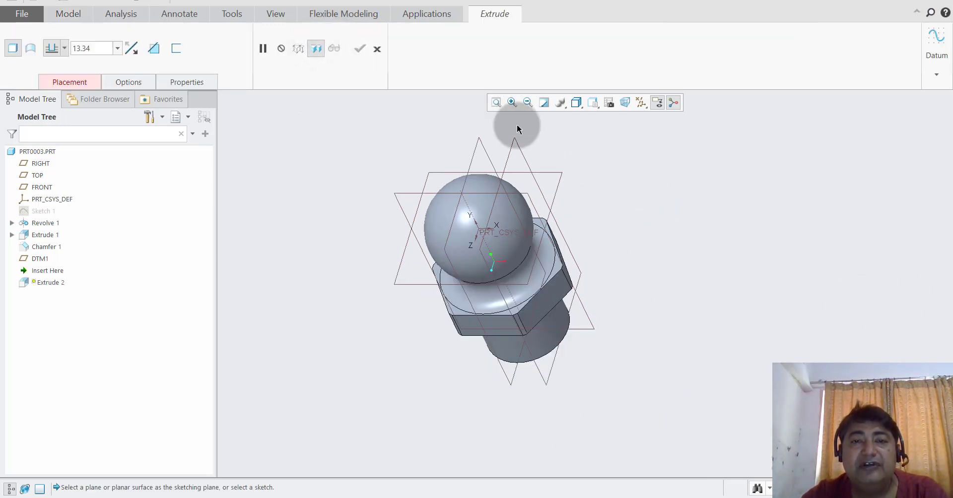
click(514, 147)
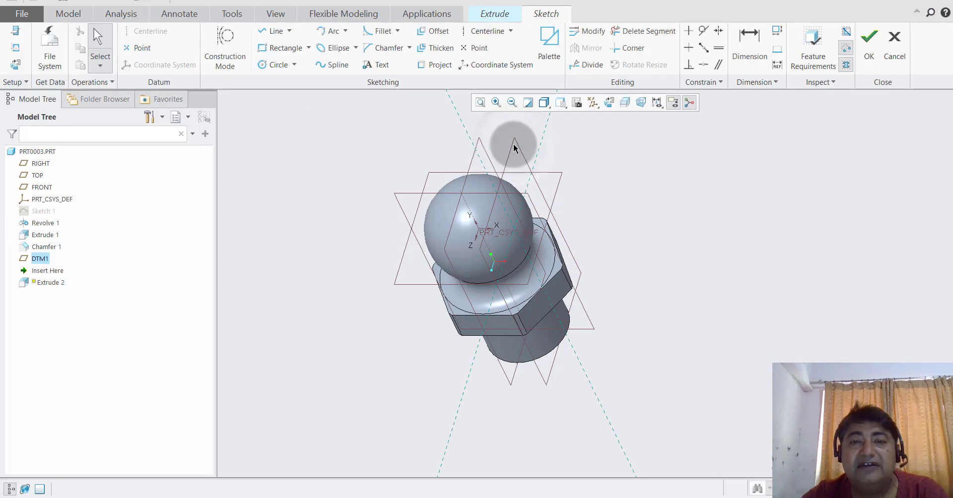
click(609, 102)
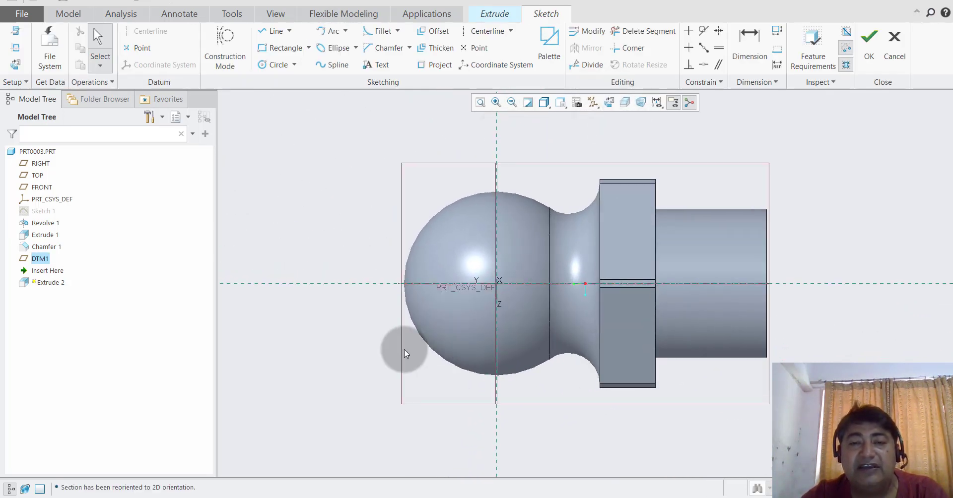
click(273, 67)
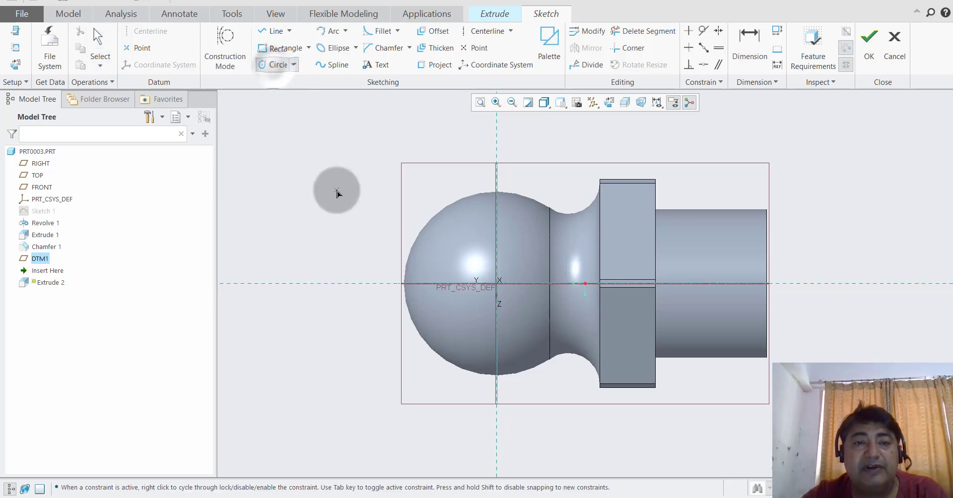
click(496, 284)
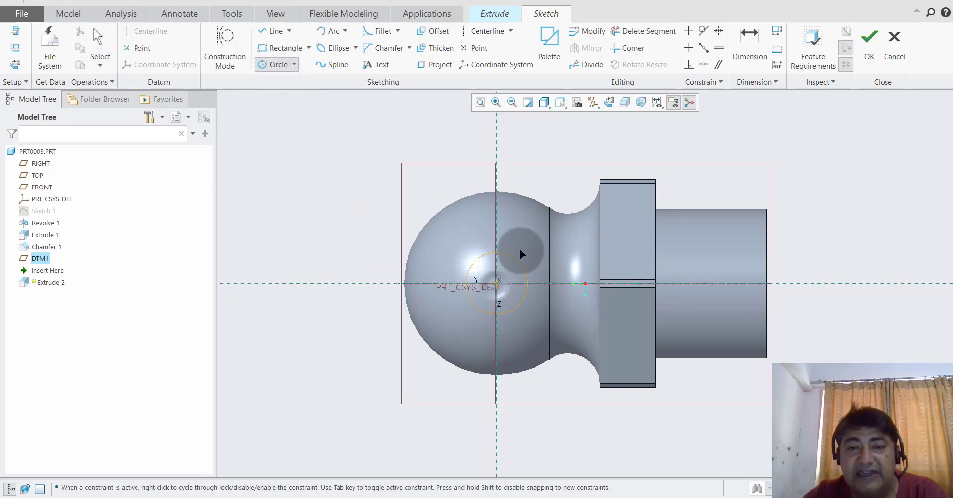
click(517, 209)
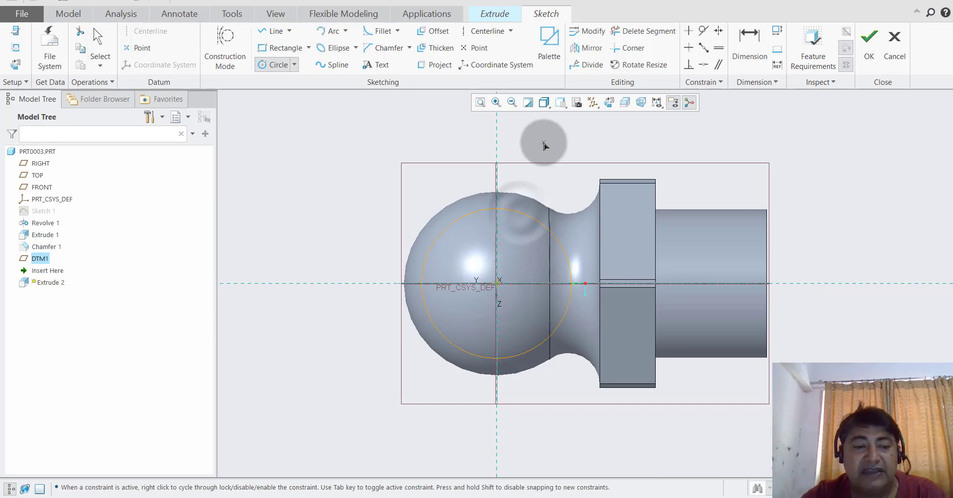
middle_click(543, 144)
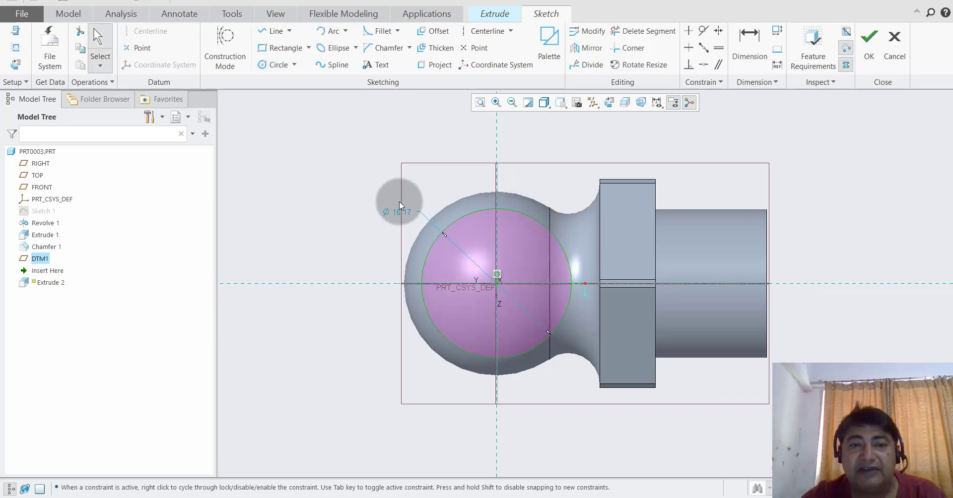
Set the circle's diameter to 18 mm and finish the sketch.
double_click(395, 213)
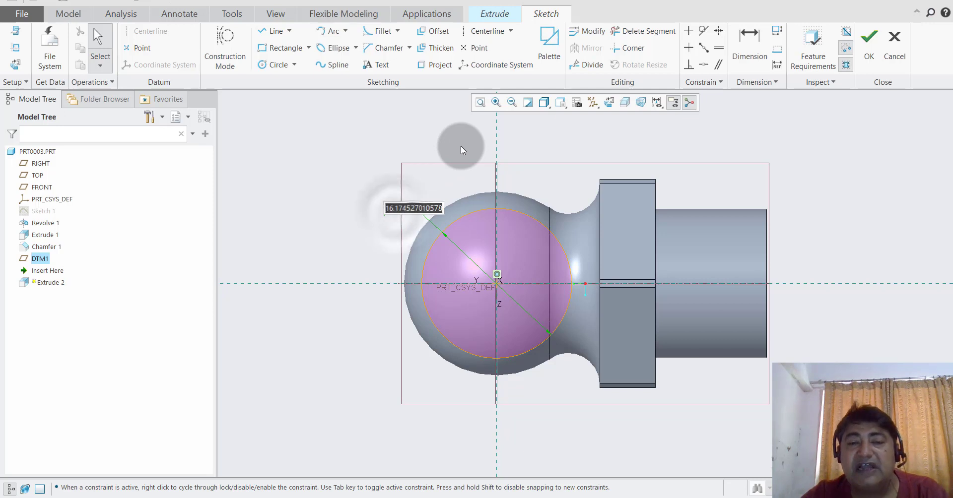
text(18)
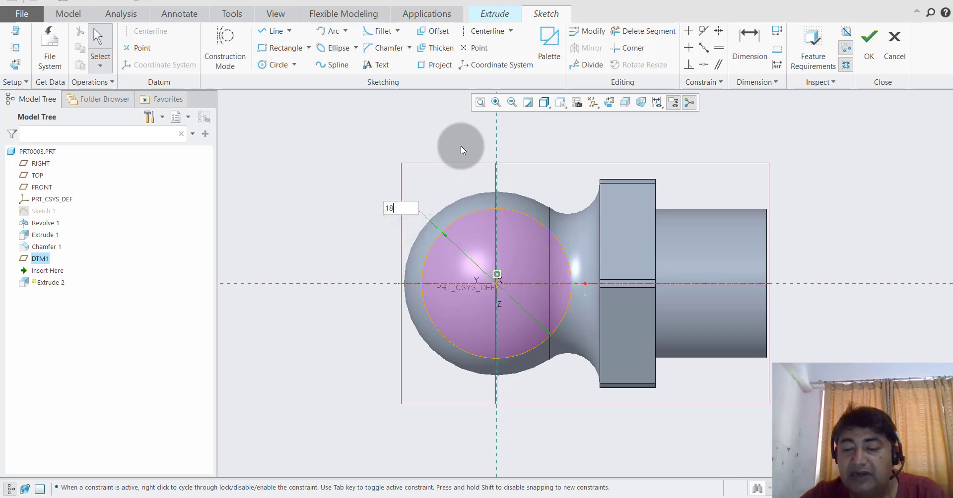
key(Return)
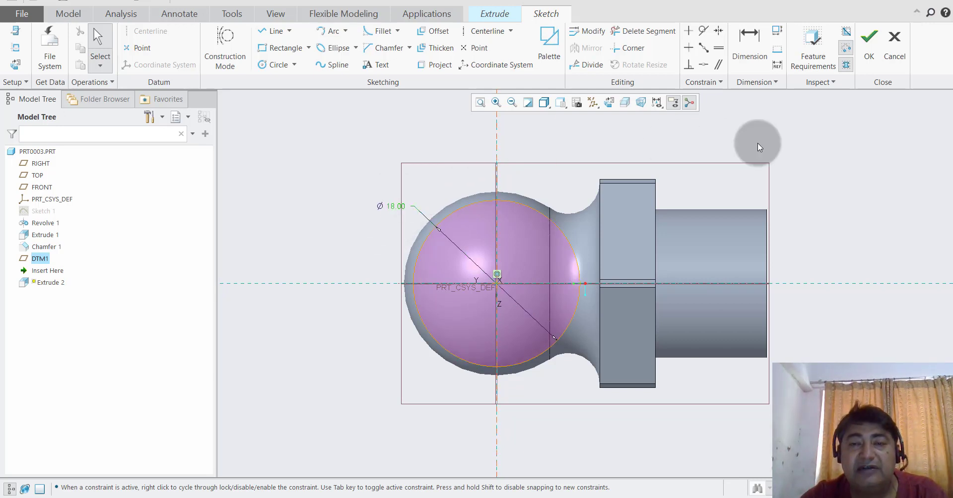
click(869, 37)
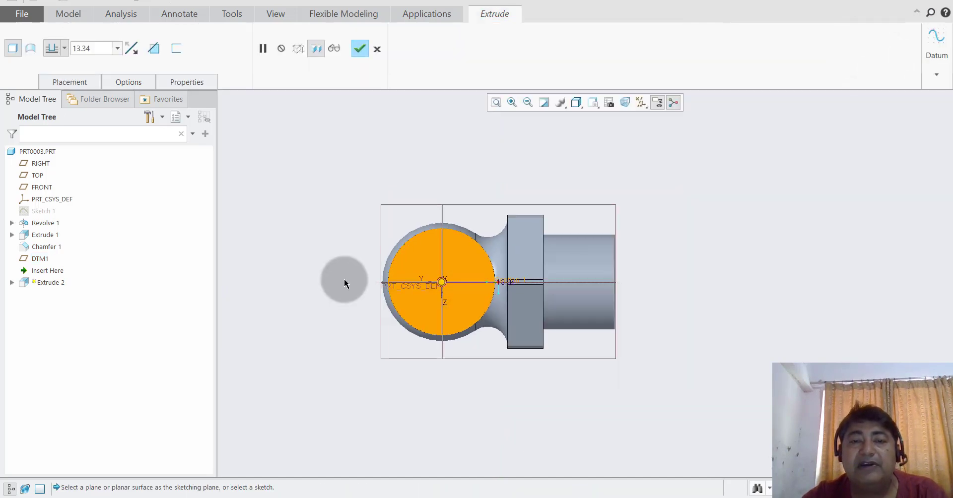
middle_drag(397, 328, 338, 194)
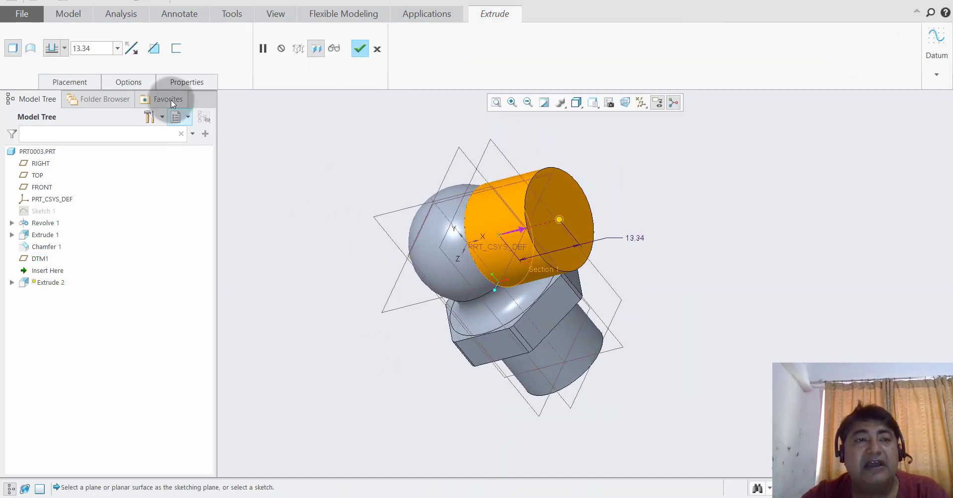
Change the extrusion to remove material so it cuts a flat on the ball's side at 13.34 mm depth, and complete the feature.
click(155, 50)
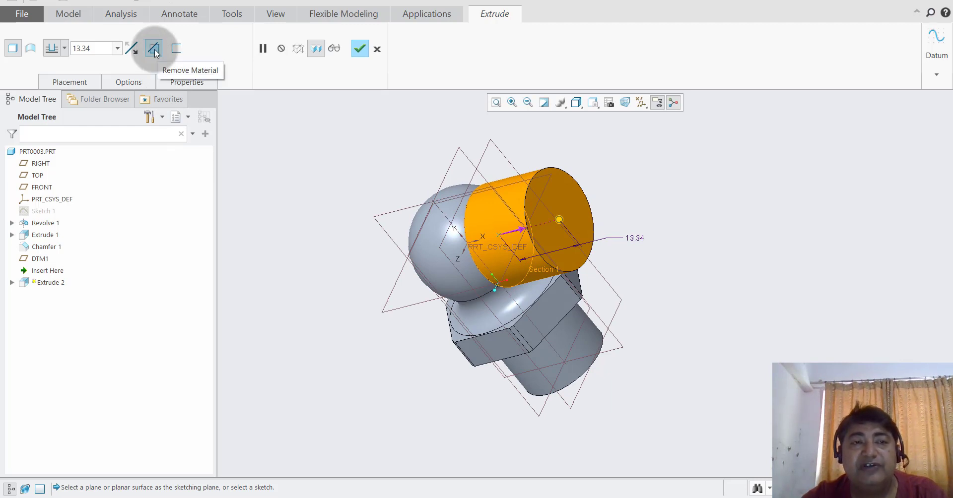
middle_drag(409, 328, 361, 228)
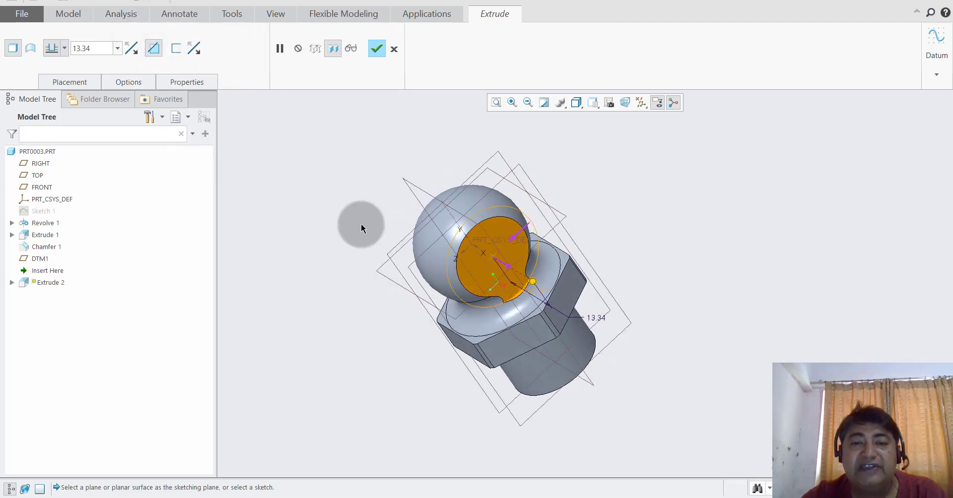
click(376, 49)
click(680, 377)
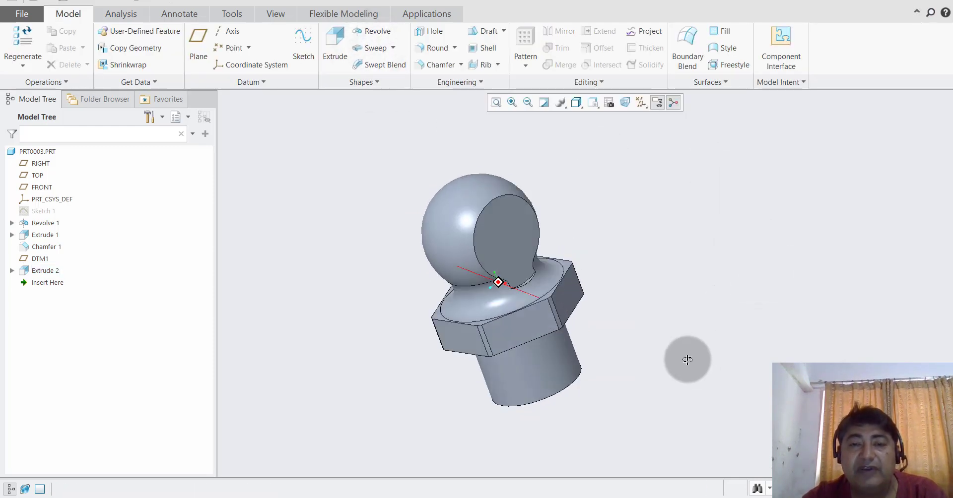
middle_drag(688, 360, 692, 362)
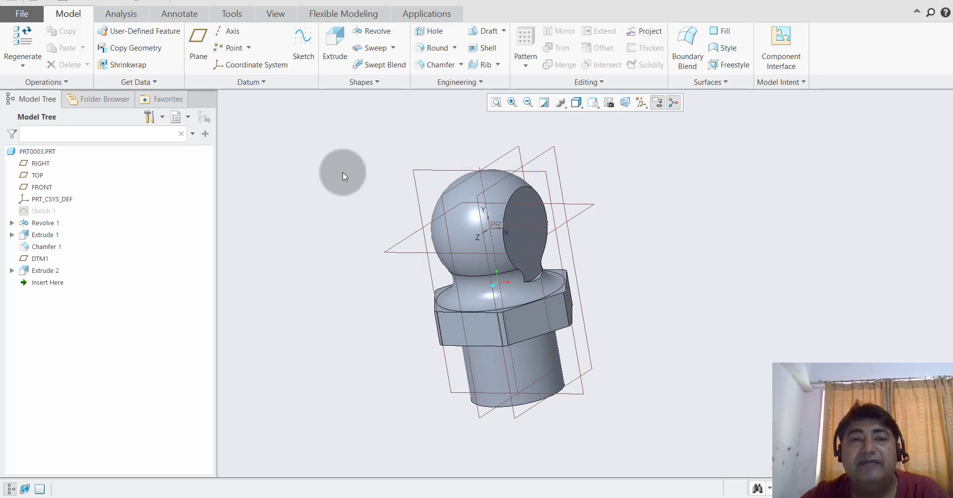
Start a new sketch on the FRONT plane with RIGHT as the orientation reference and orient the view parallel to the sketch plane.
click(302, 47)
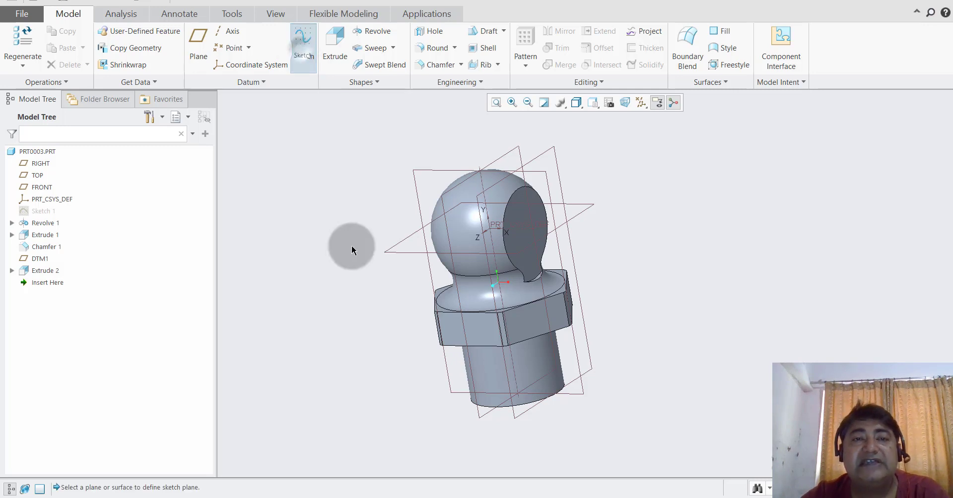
click(419, 172)
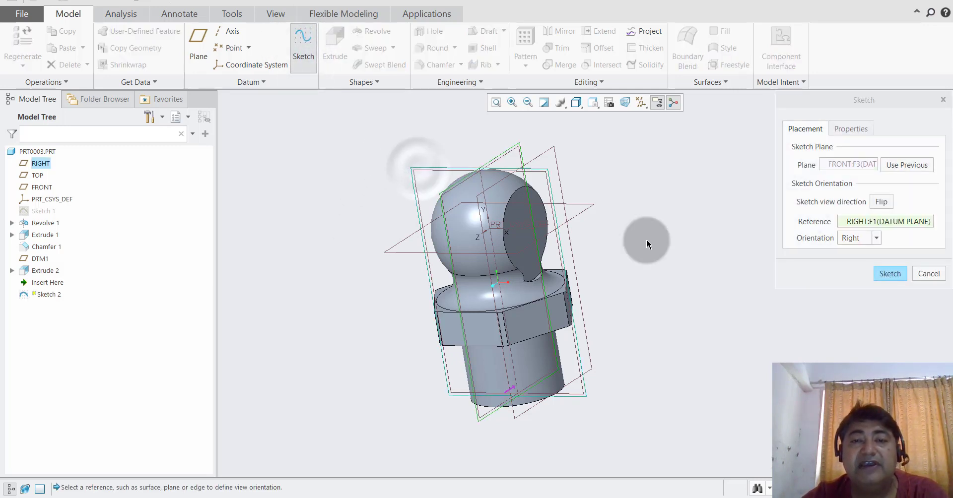
click(878, 284)
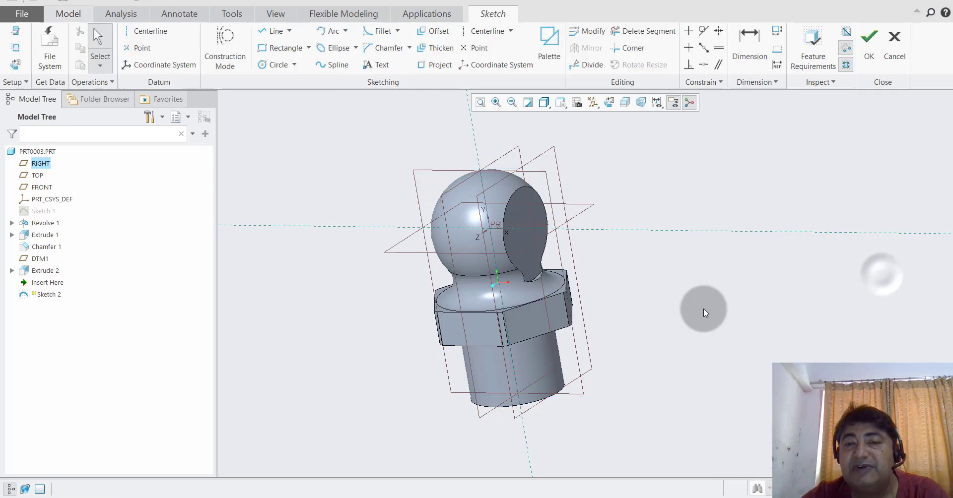
click(601, 103)
click(610, 103)
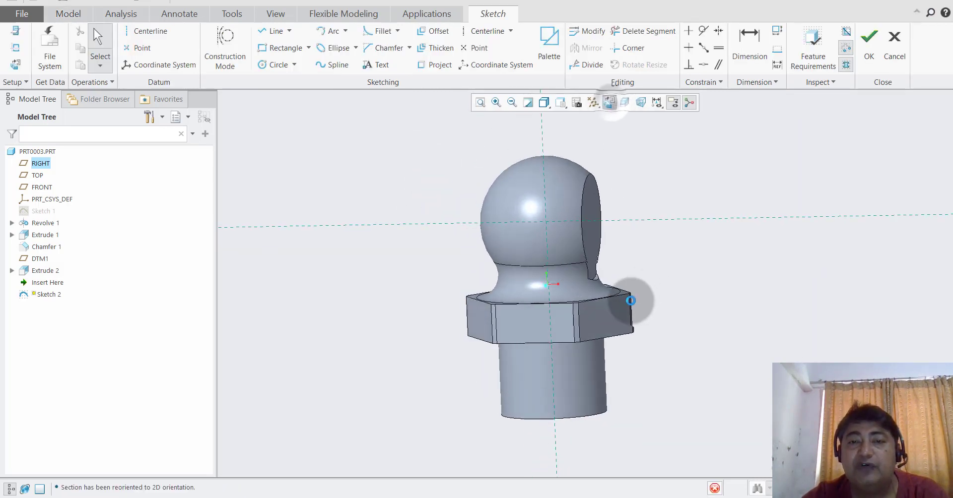
scroll(784, 209, down, 1)
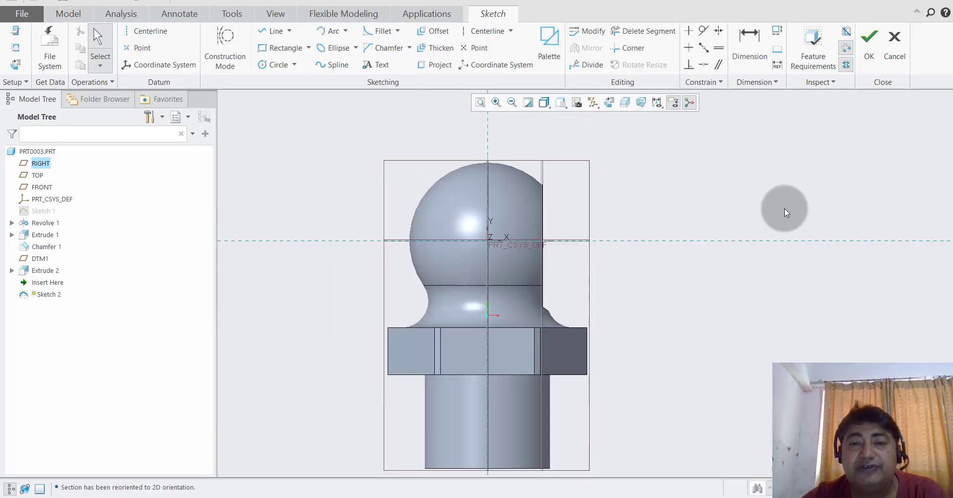
Draw a line chain from the ball's flat along the horizontal axis about 17.9 mm, up about 5.5 mm, then two slanted segments forming a peak.
click(273, 32)
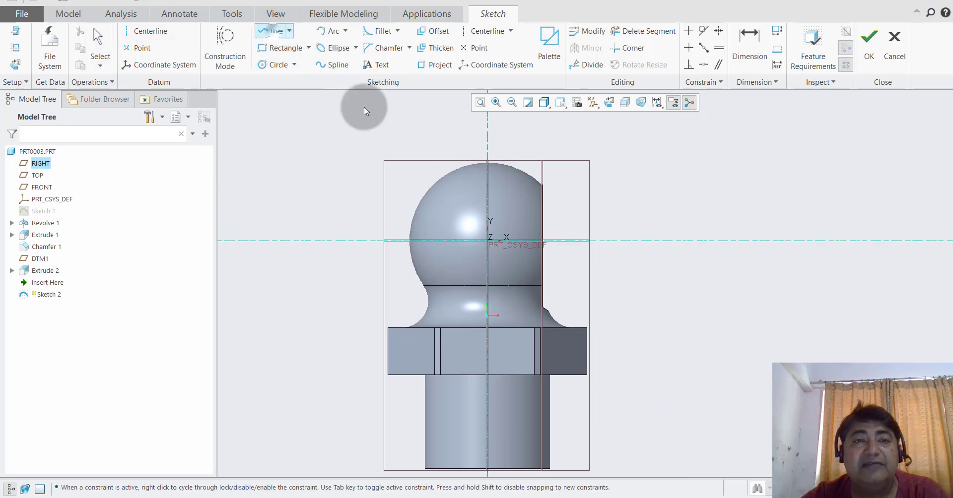
scroll(600, 196, down, 3)
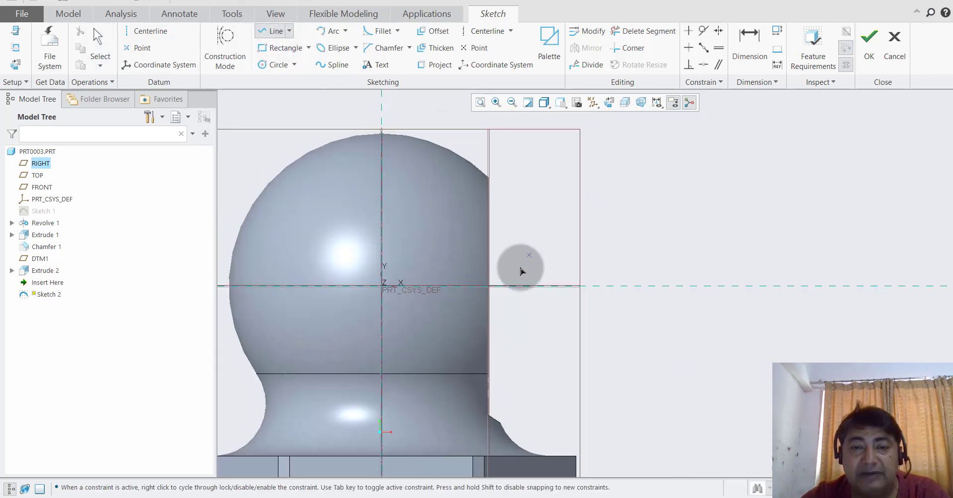
click(490, 288)
scroll(528, 351, up, 1)
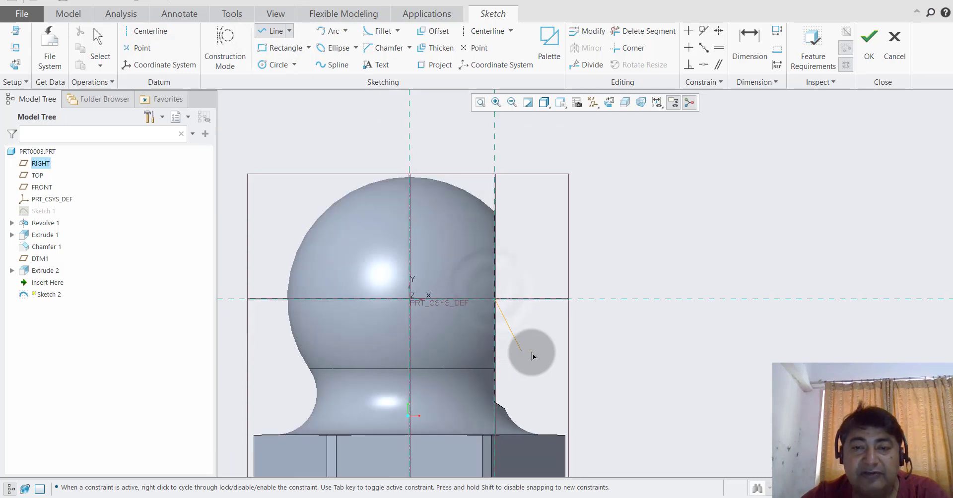
click(713, 299)
click(714, 232)
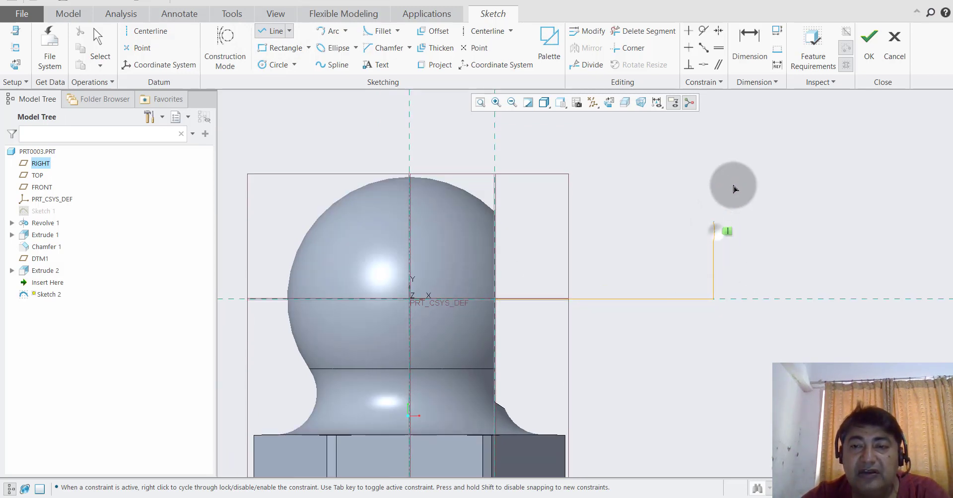
click(671, 192)
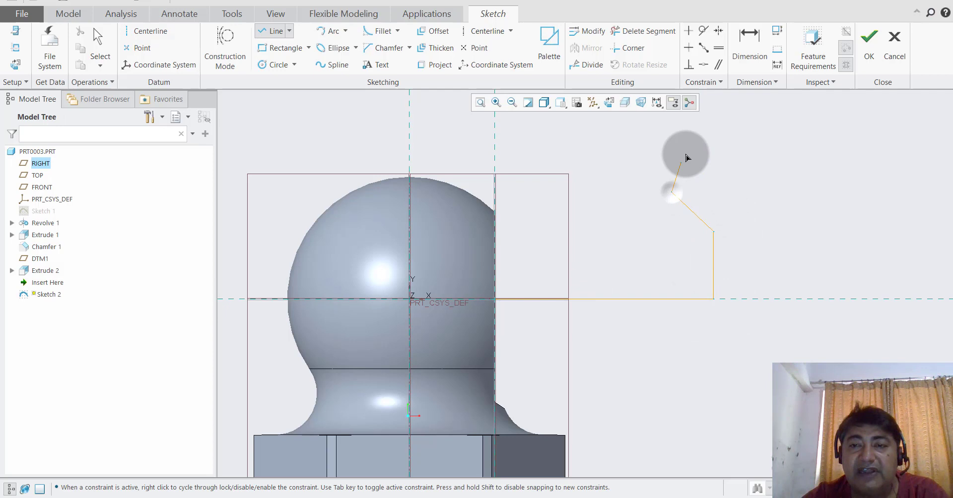
click(618, 225)
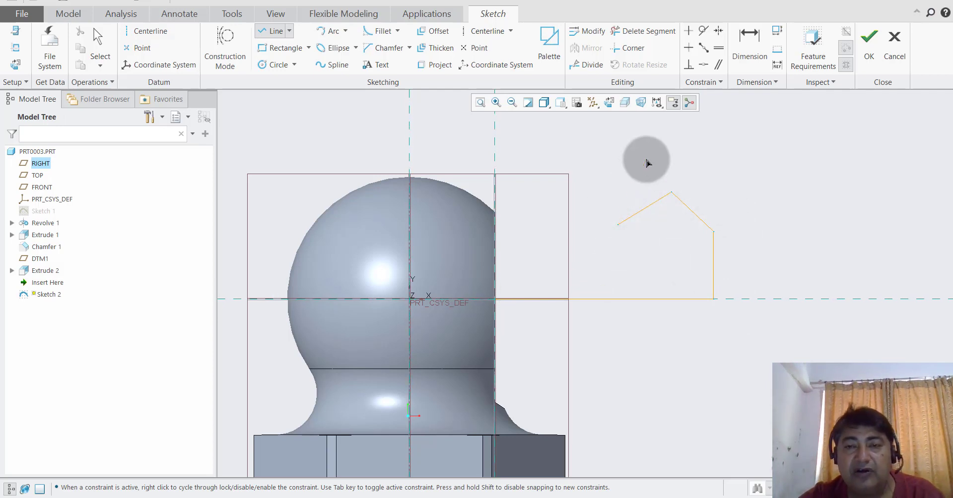
middle_click(647, 163)
click(611, 224)
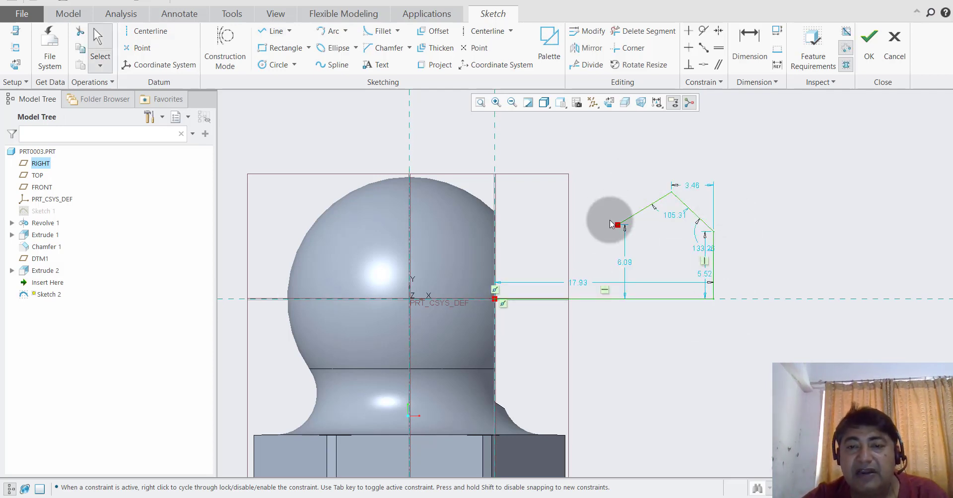
Set the profile's horizontal base line to 18 mm and its vertical end line to 4.6 mm.
double_click(581, 282)
text(18)
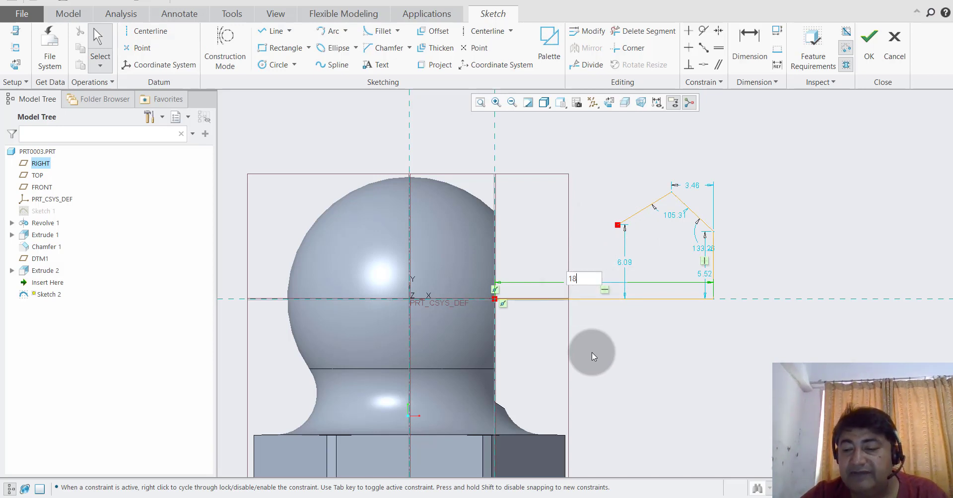
key(Return)
click(706, 273)
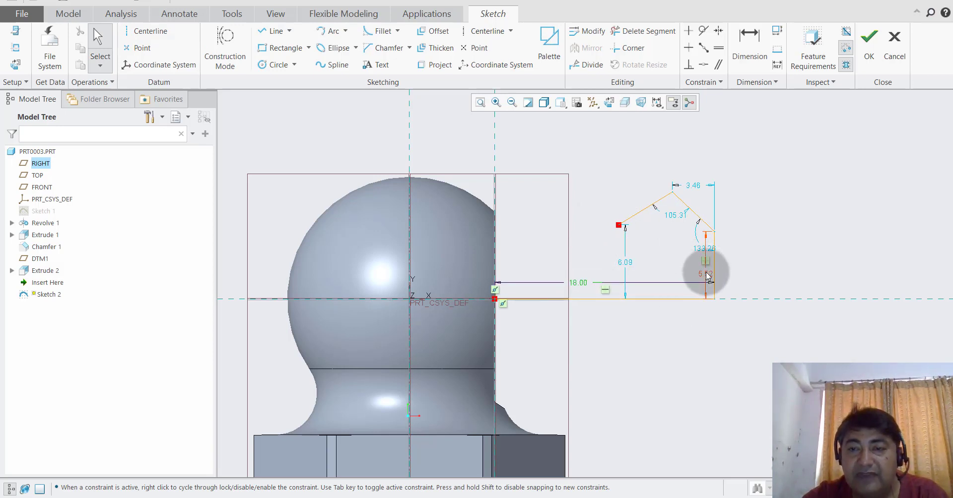
double_click(707, 276)
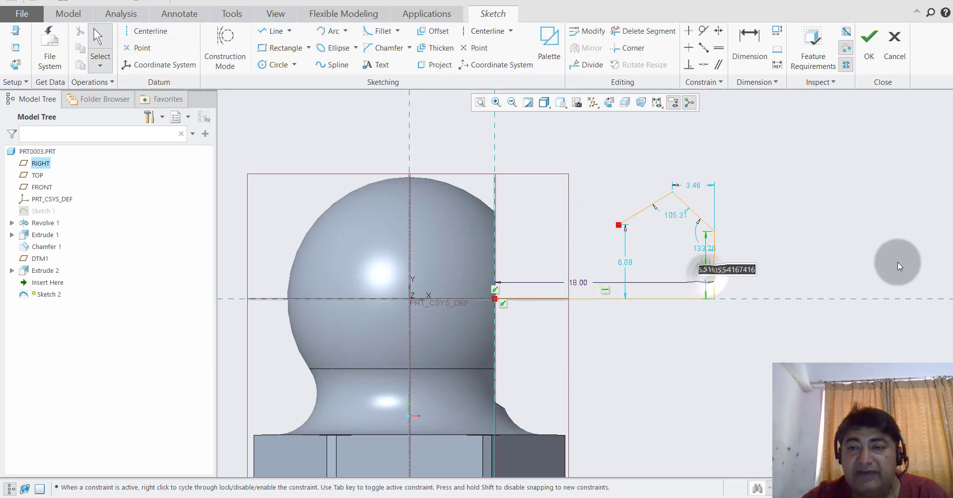
text(4.6)
key(Return)
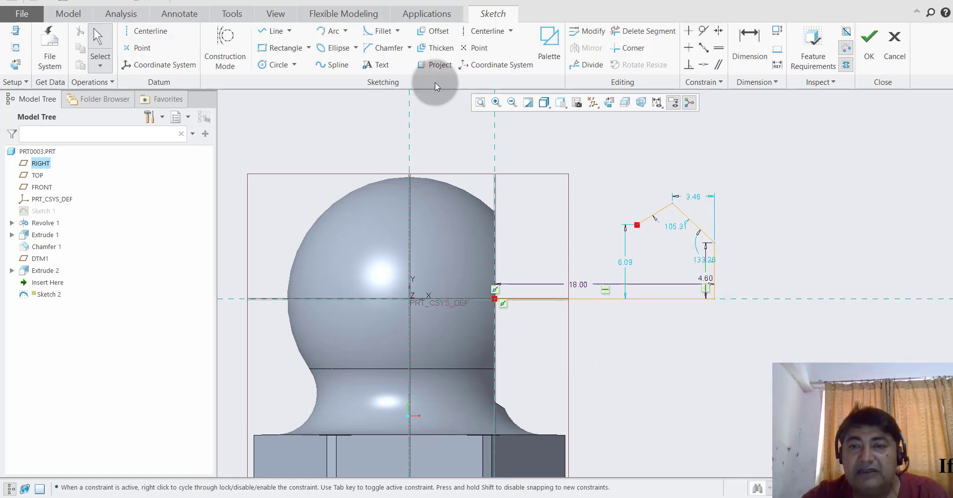
Draw a vertical line along the ball's flat from the profile's start point and set its length to 8 mm.
click(264, 31)
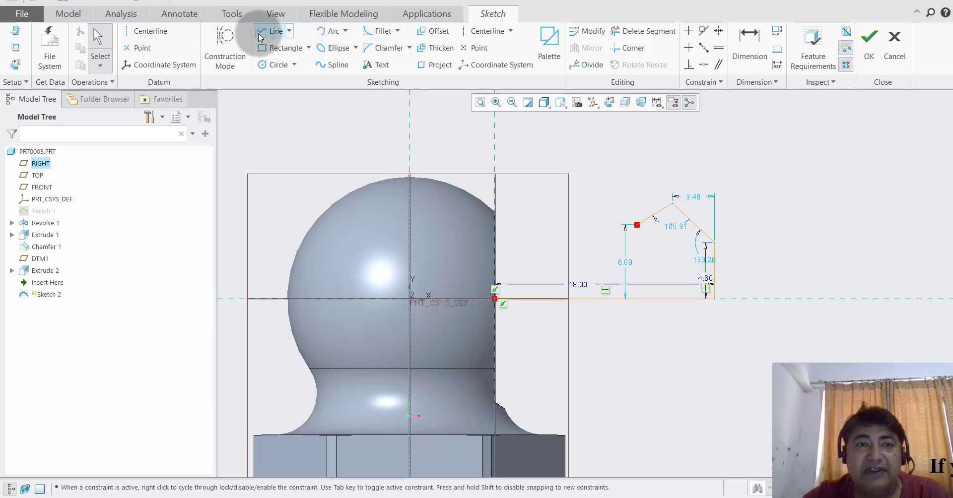
click(495, 299)
click(498, 197)
middle_click(568, 149)
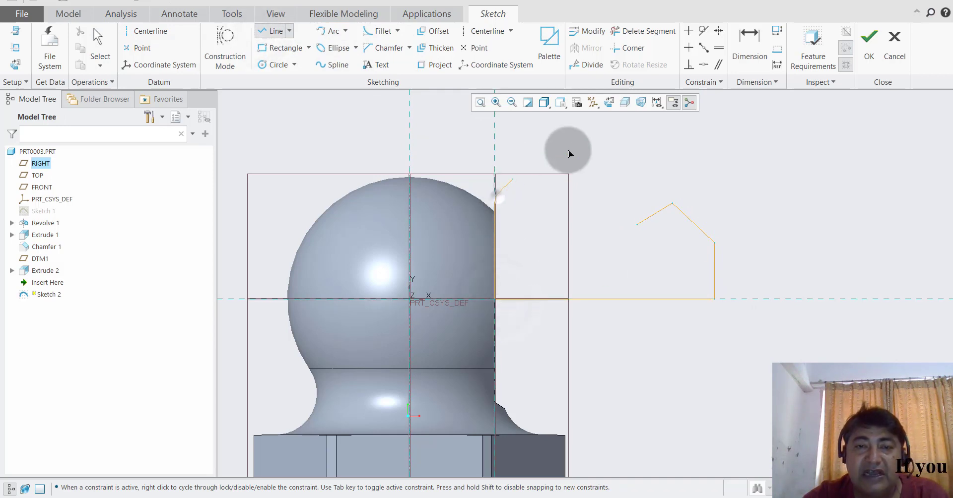
middle_click(569, 152)
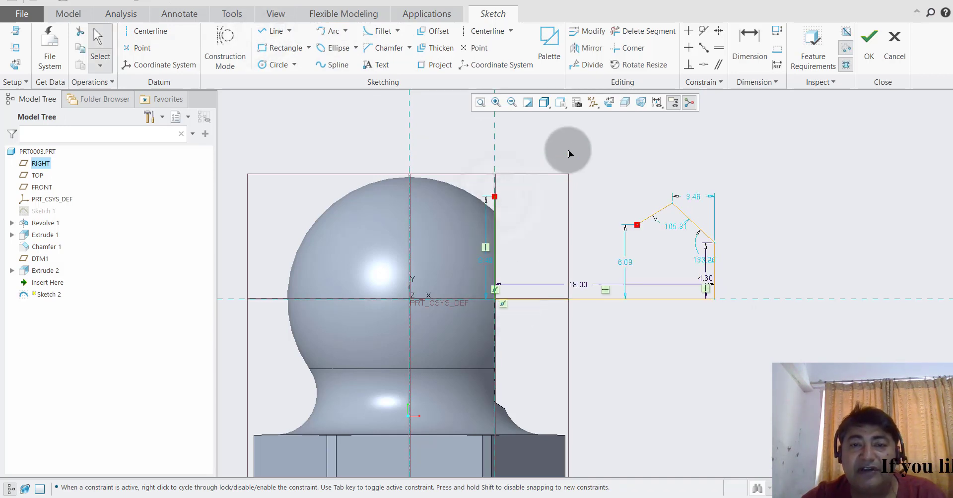
double_click(481, 261)
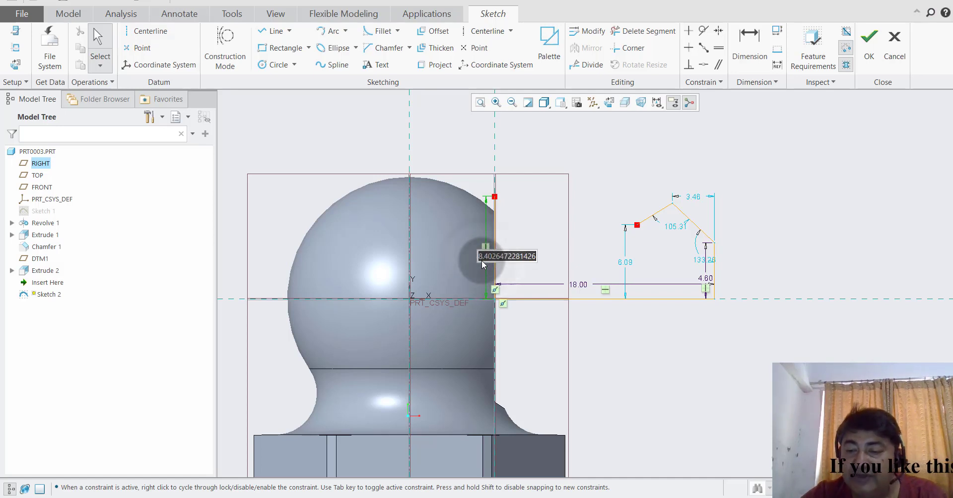
text(8)
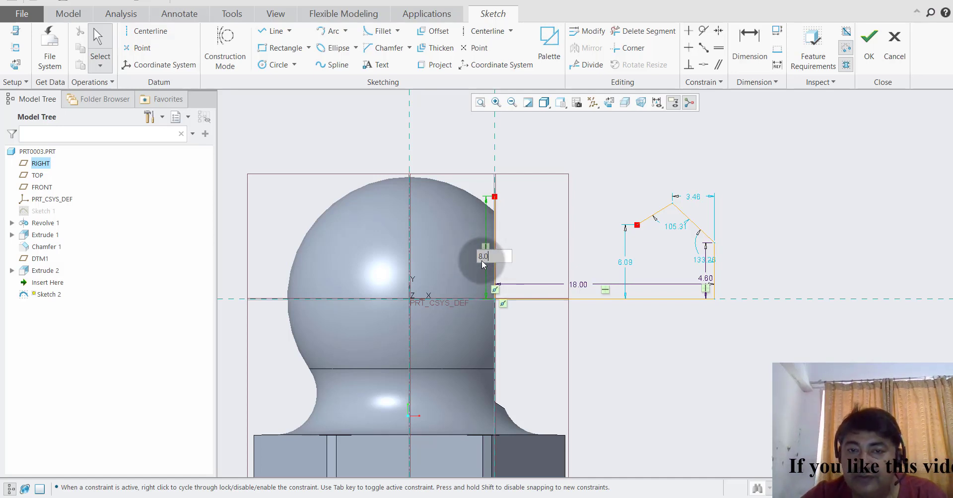
key(Return)
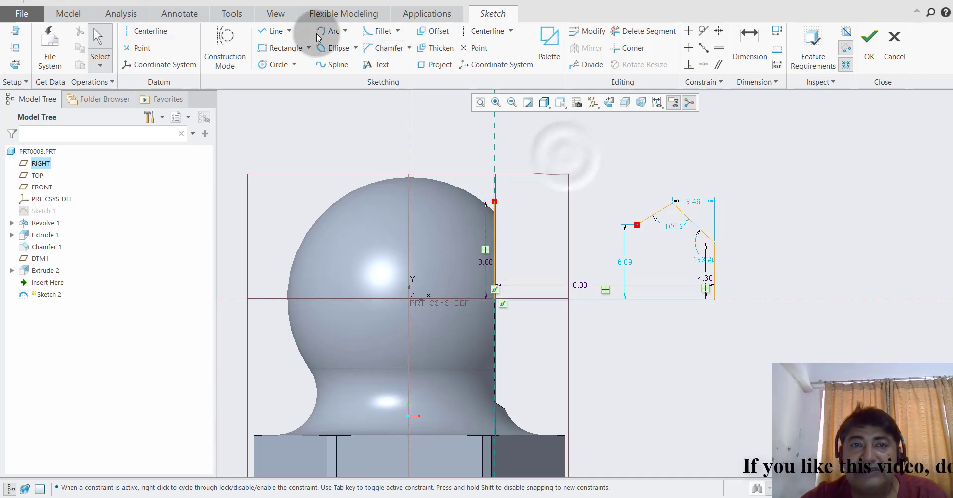
Draw a horizontal line outward from the upper end of the 8 mm line and set its length to 4.6 mm.
click(272, 30)
click(495, 201)
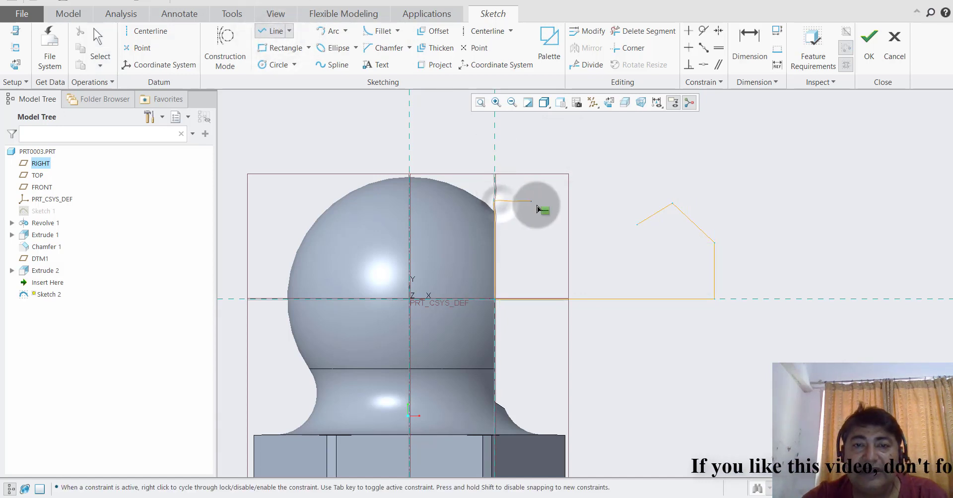
click(536, 201)
middle_click(578, 142)
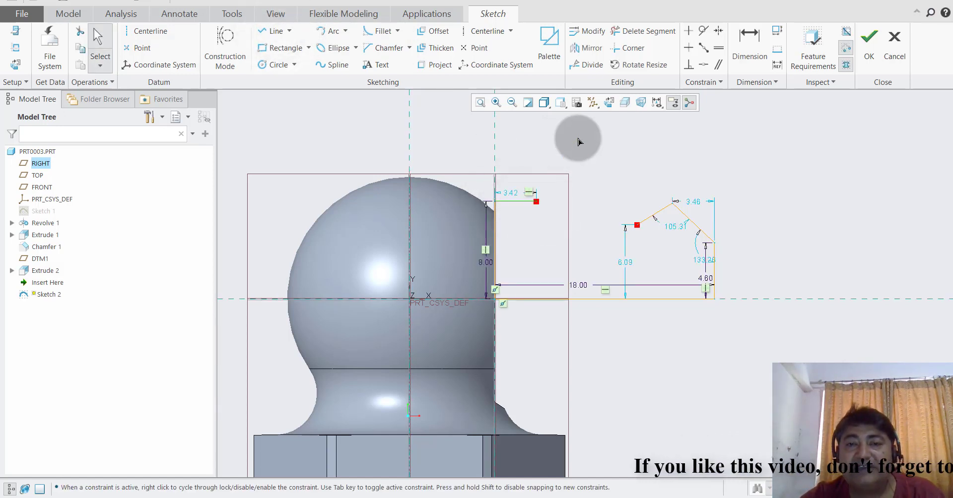
double_click(511, 195)
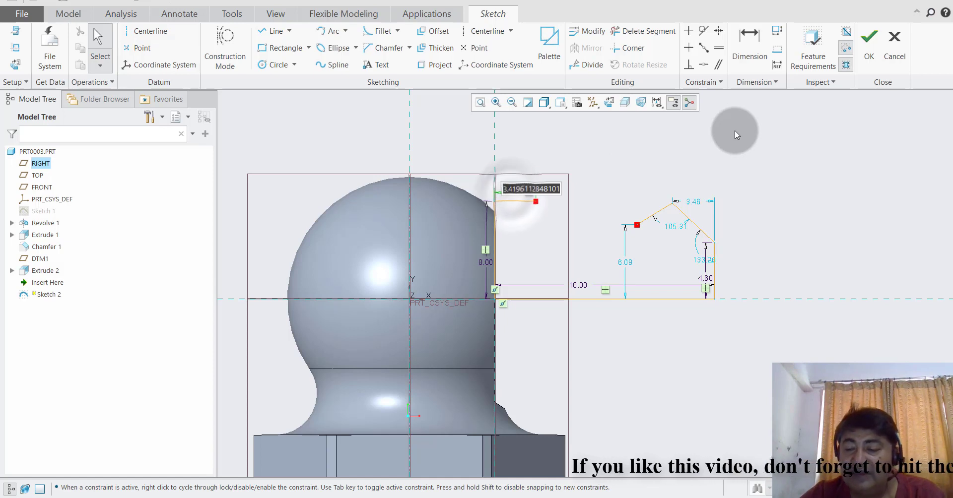
text(4)
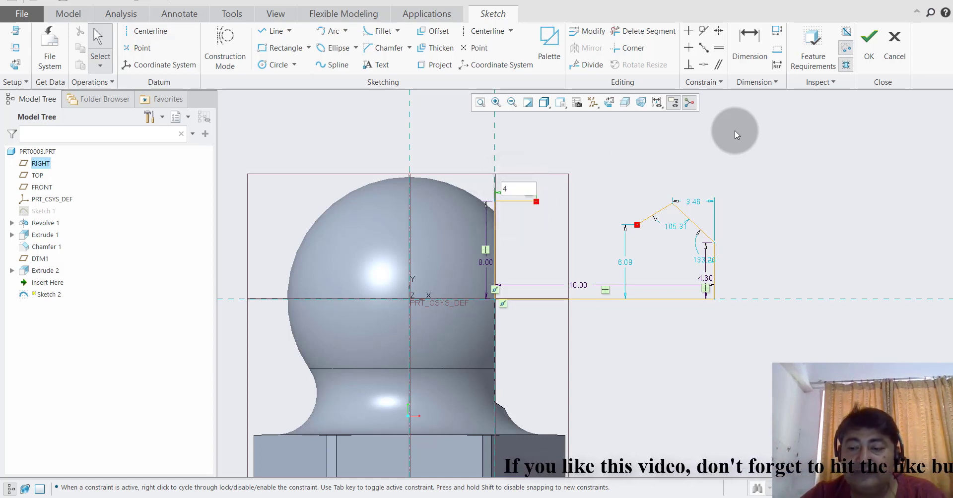
text(.6)
key(Return)
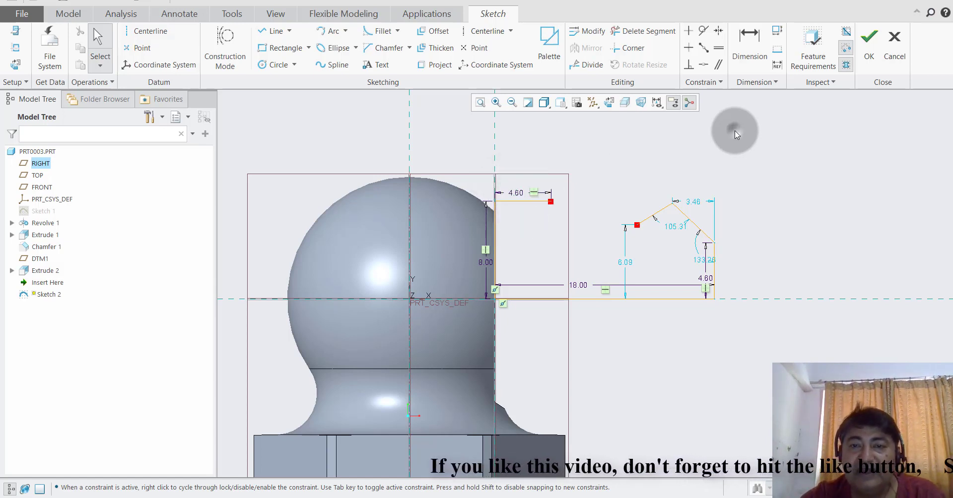
Draw a concave arc joining the end of the upper 4.6 mm horizontal line to the open end of the slanted segment.
click(346, 31)
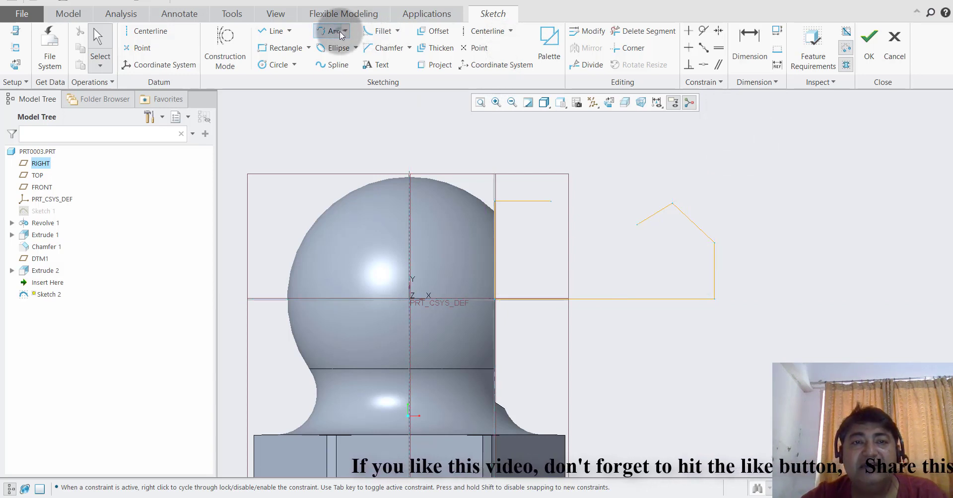
click(550, 202)
click(592, 263)
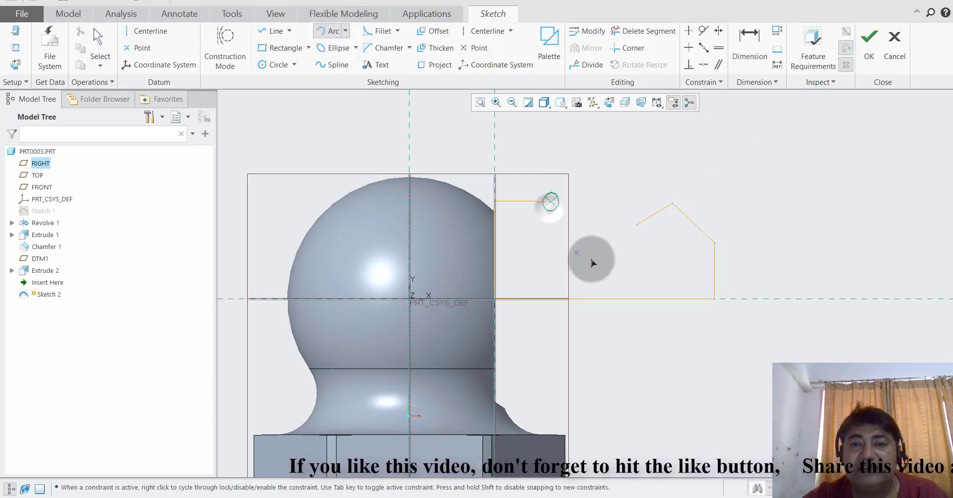
click(637, 225)
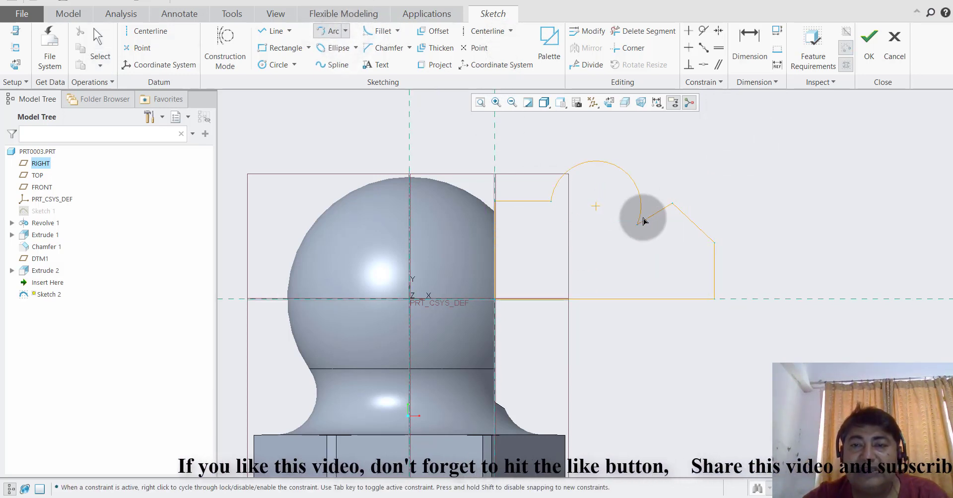
click(599, 242)
drag(599, 242, 599, 234)
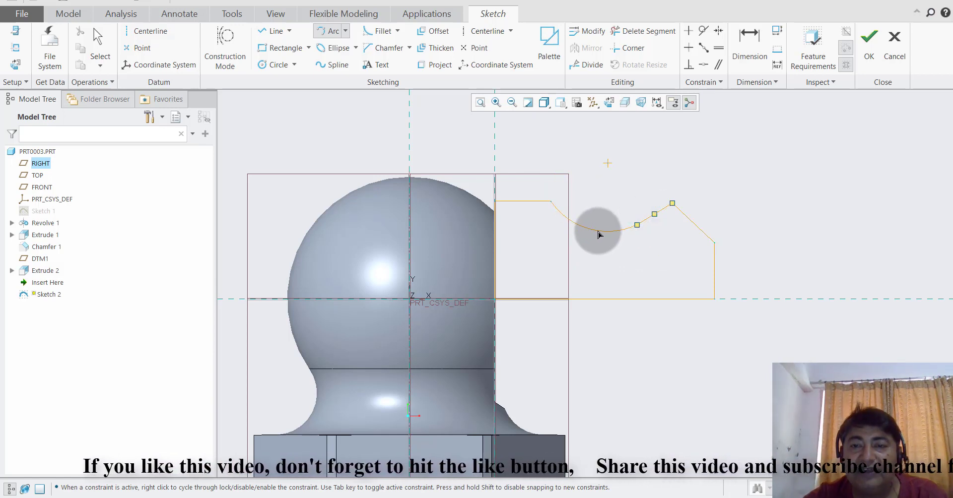
Complete the concave arc and dimension its centre 9.4 mm above the profile's horizontal base line.
click(597, 234)
middle_click(624, 169)
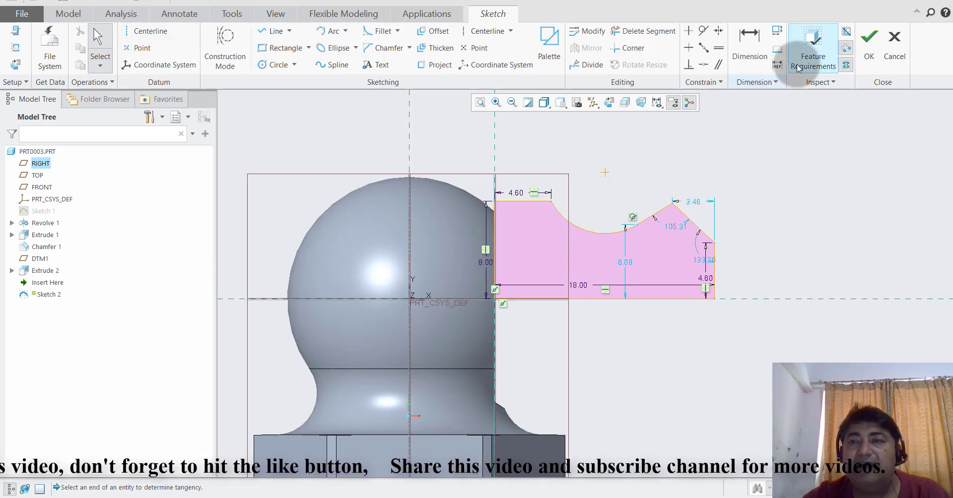
click(750, 42)
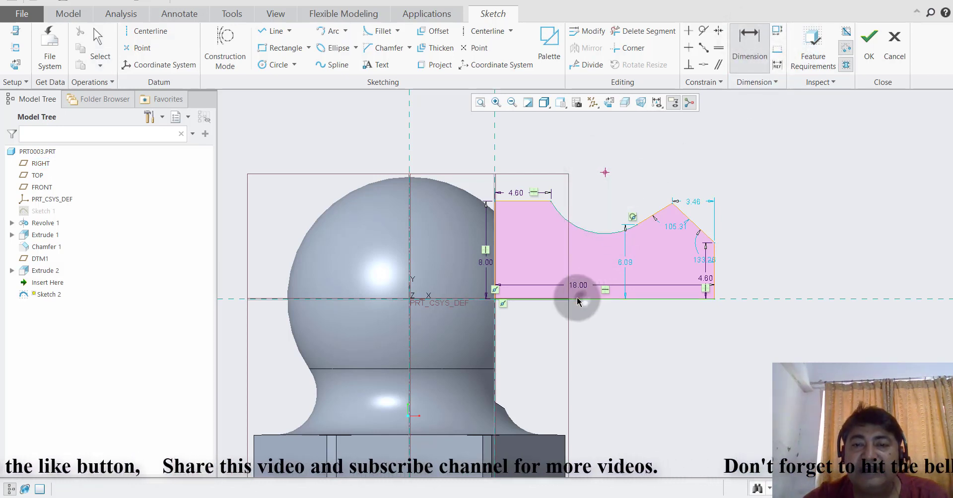
middle_click(460, 238)
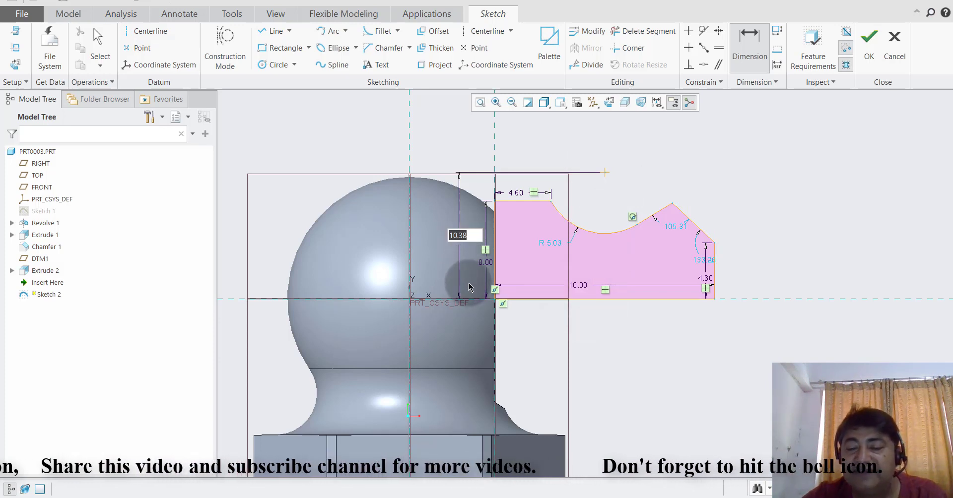
text(9.4)
key(Return)
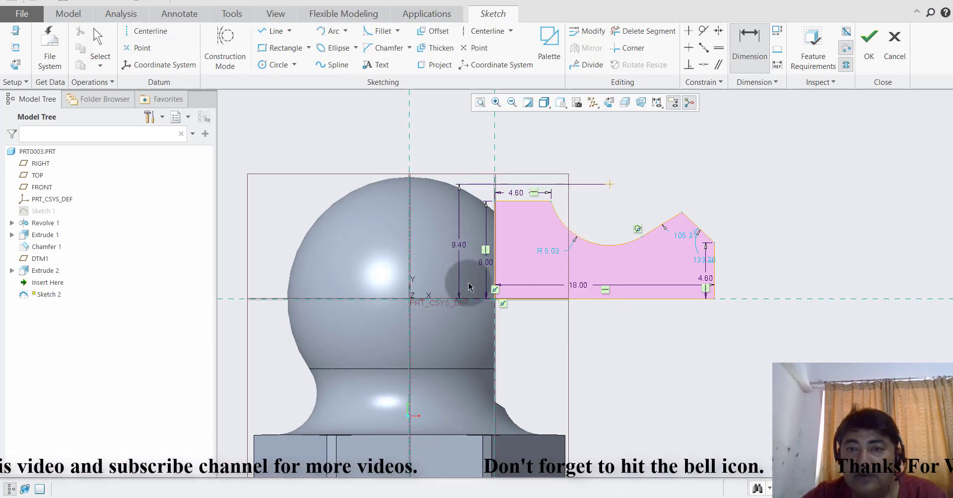
Set the concave arc's radius to 4 mm.
double_click(553, 253)
text(4)
key(Return)
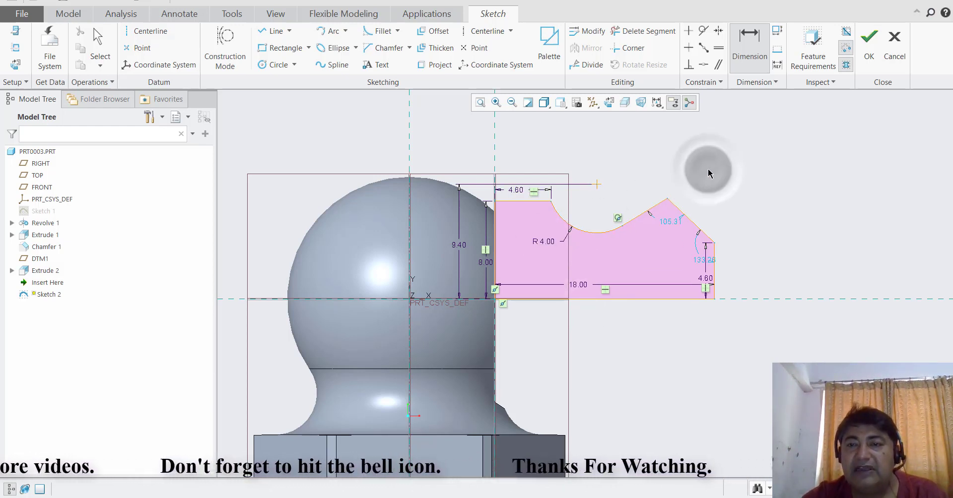
Dimension the peak between the two slanted segments 7 mm above the profile's base line.
click(667, 199)
click(675, 300)
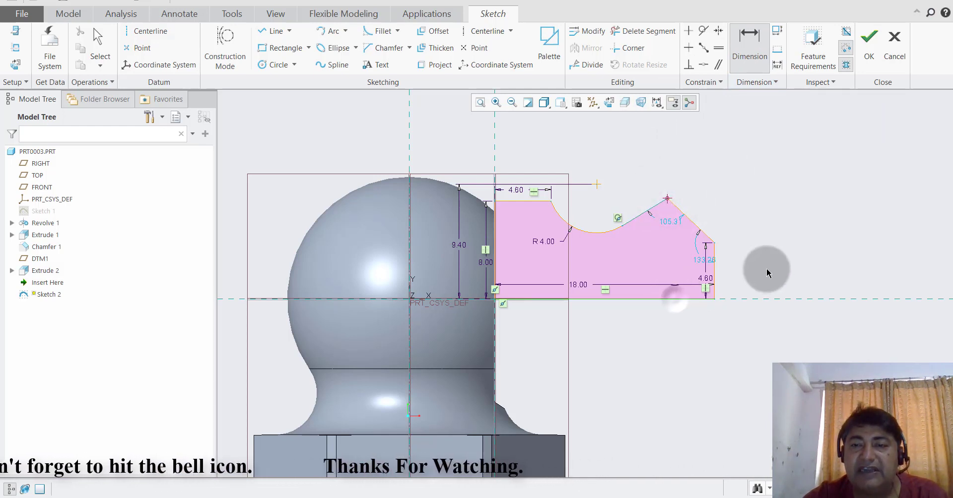
middle_click(766, 207)
text(7)
key(Return)
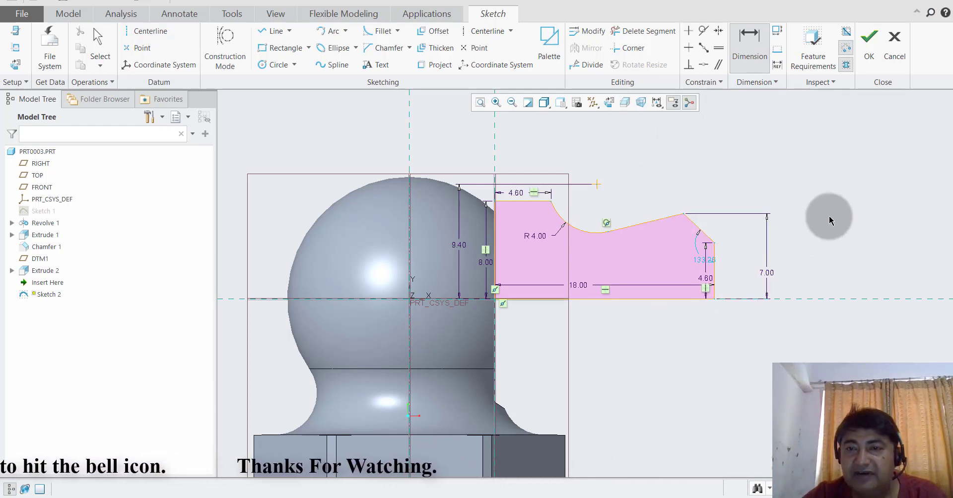
click(731, 161)
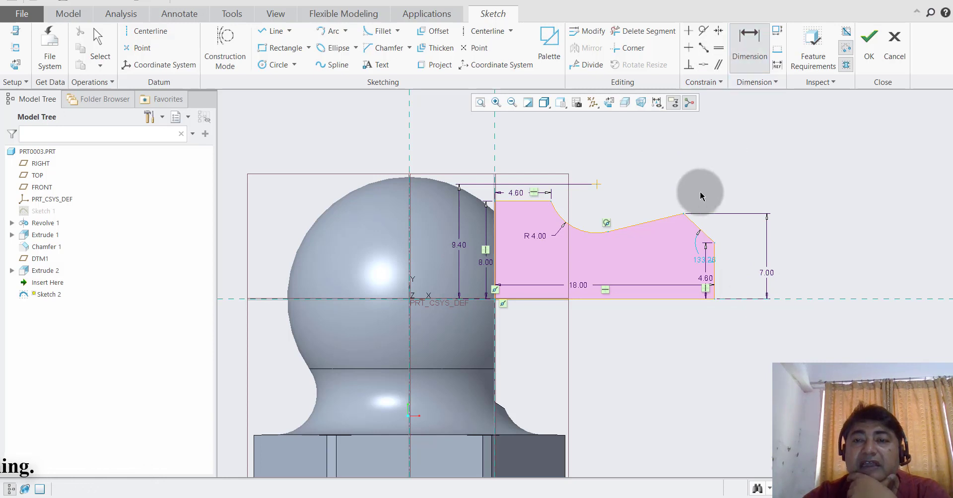
Dimension the horizontal distance from the peak to the upper end of the vertical end line as 4.6 mm.
click(684, 214)
click(715, 243)
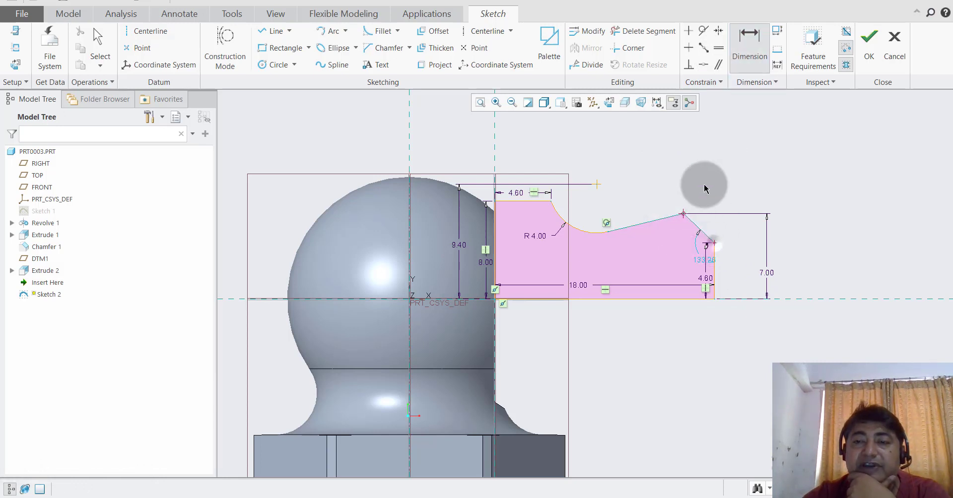
middle_click(704, 183)
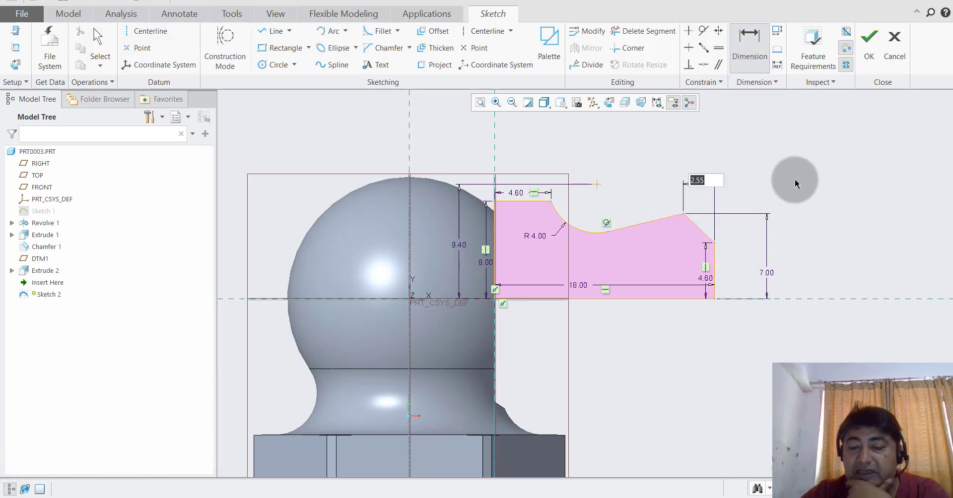
text(4.6)
key(Return)
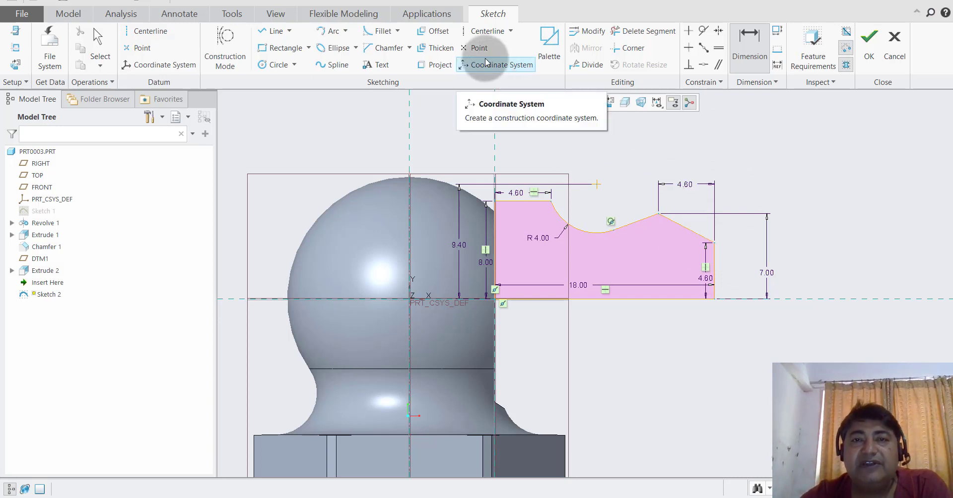
Fillet the peak between the two slanted segments and set the fillet radius to 2 mm.
click(379, 31)
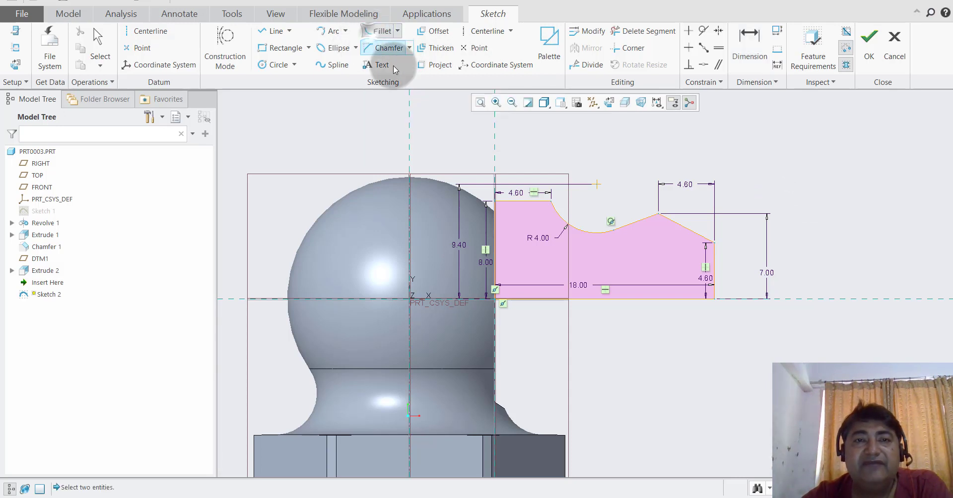
click(649, 217)
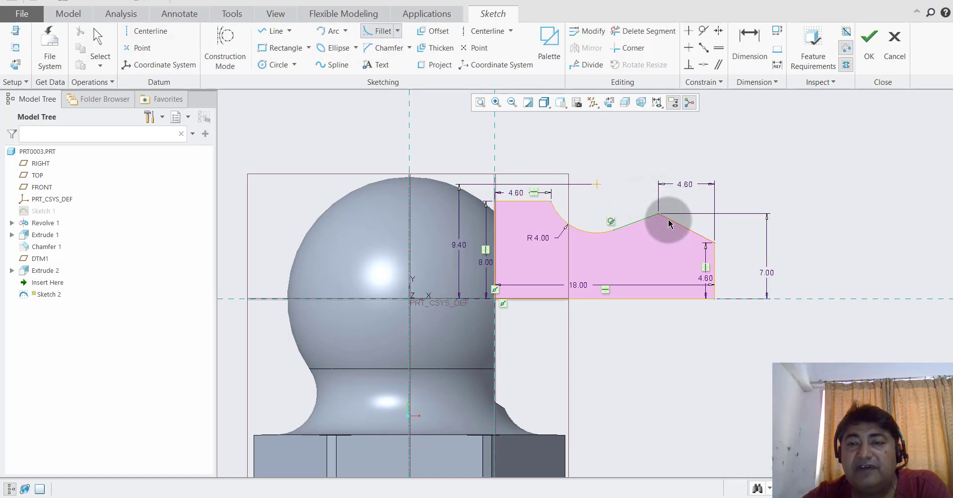
click(666, 217)
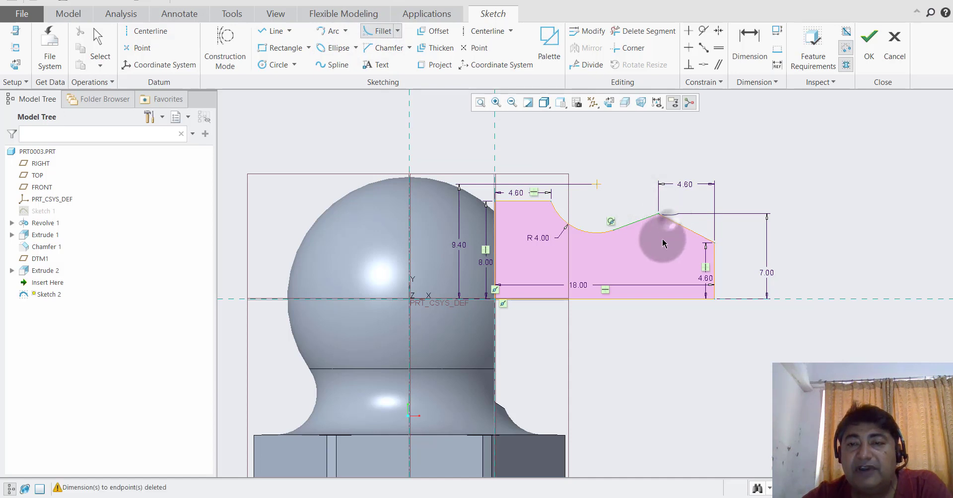
middle_click(750, 189)
double_click(684, 209)
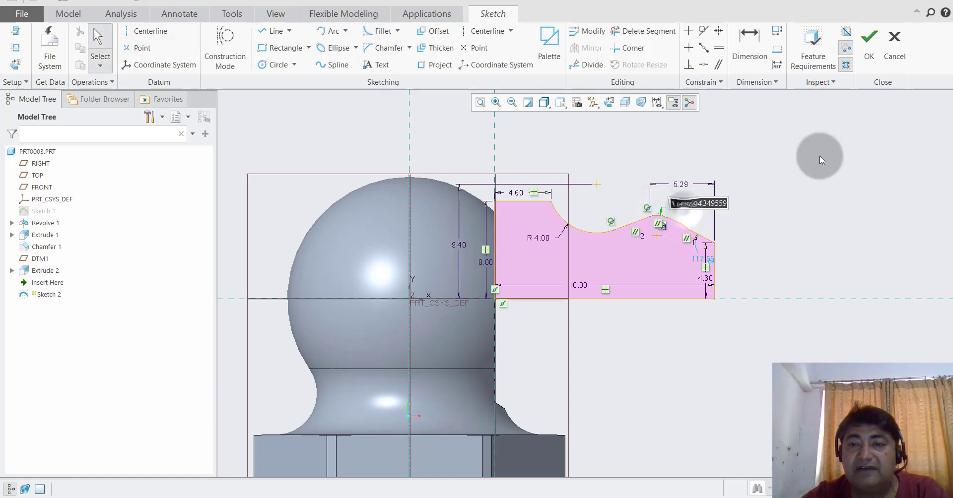
text(2)
key(Return)
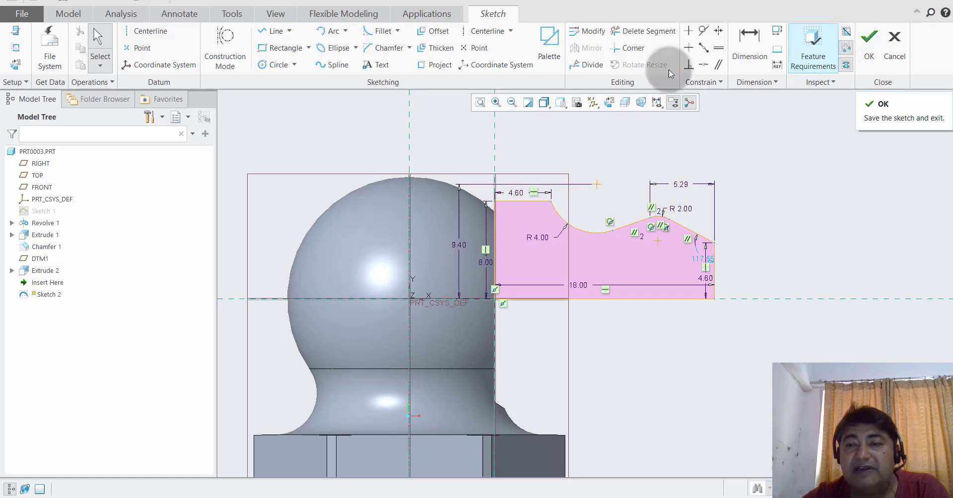
Add a horizontal datum centerline along the profile's base line and finish the sketch.
click(144, 30)
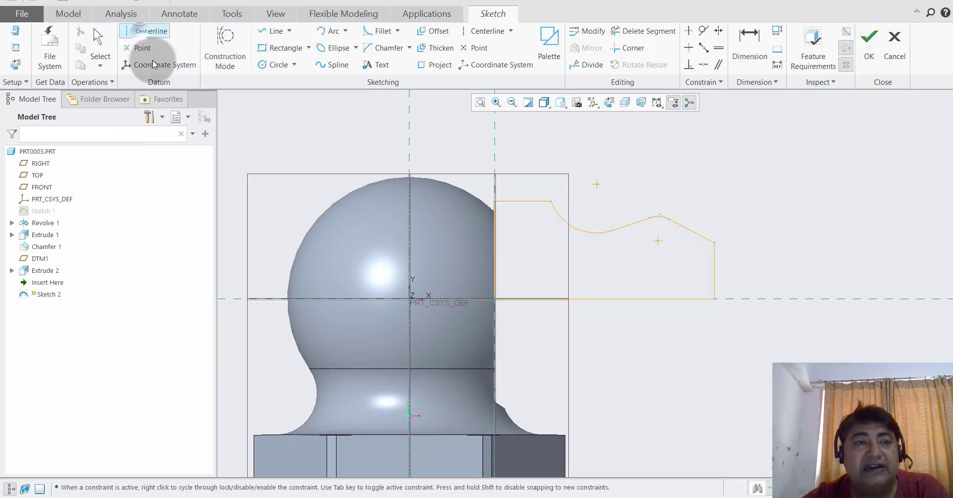
click(267, 299)
click(784, 300)
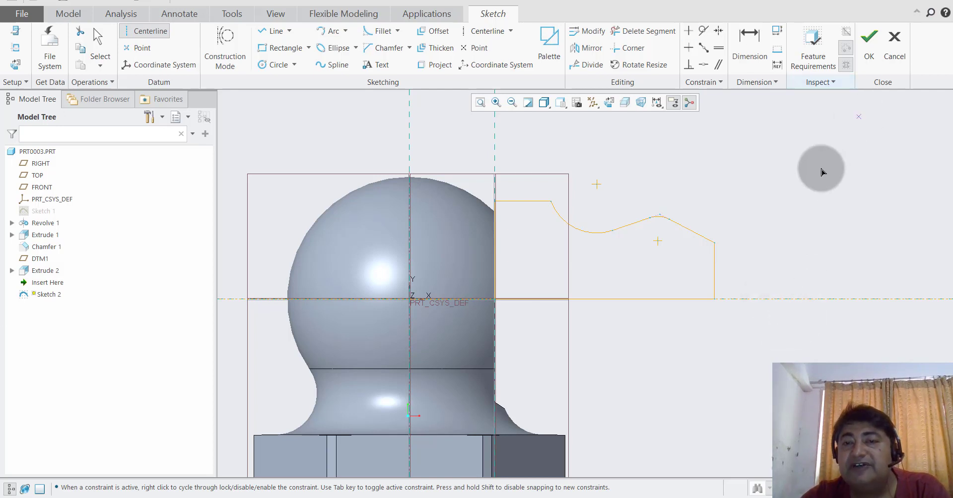
click(854, 46)
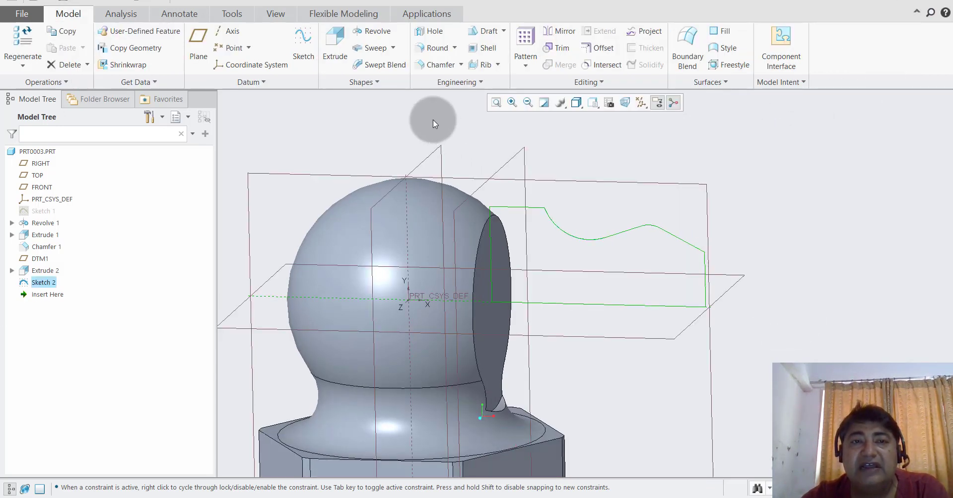
Revolve the nipple profile 360° about its internal centerline as a solid.
click(374, 32)
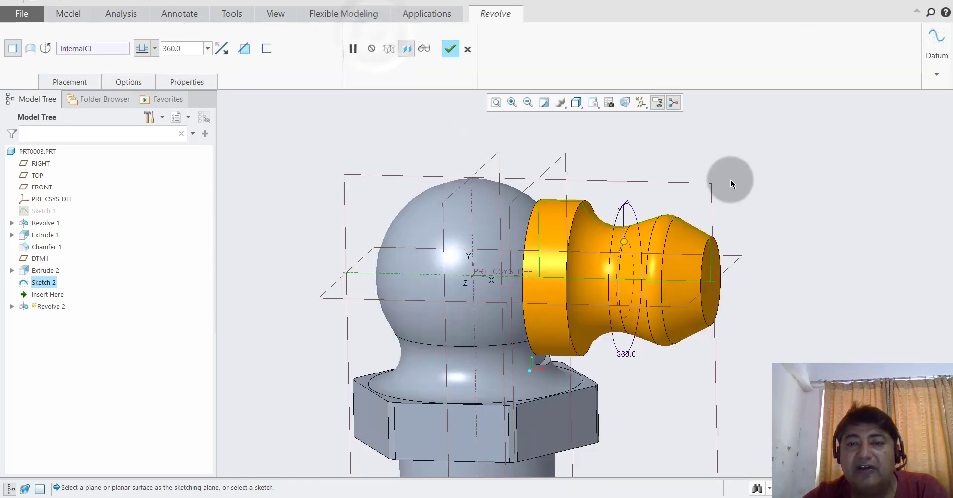
middle_drag(771, 308, 643, 160)
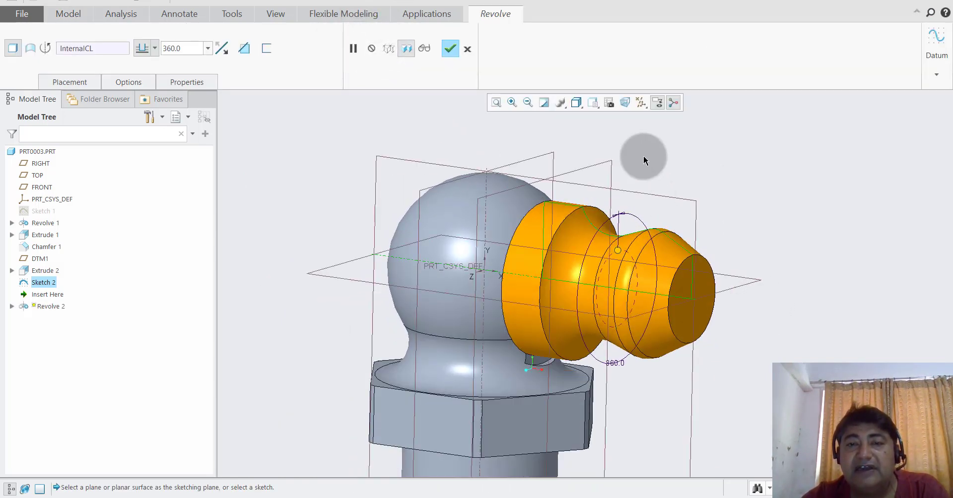
click(450, 48)
scroll(624, 161, up, 3)
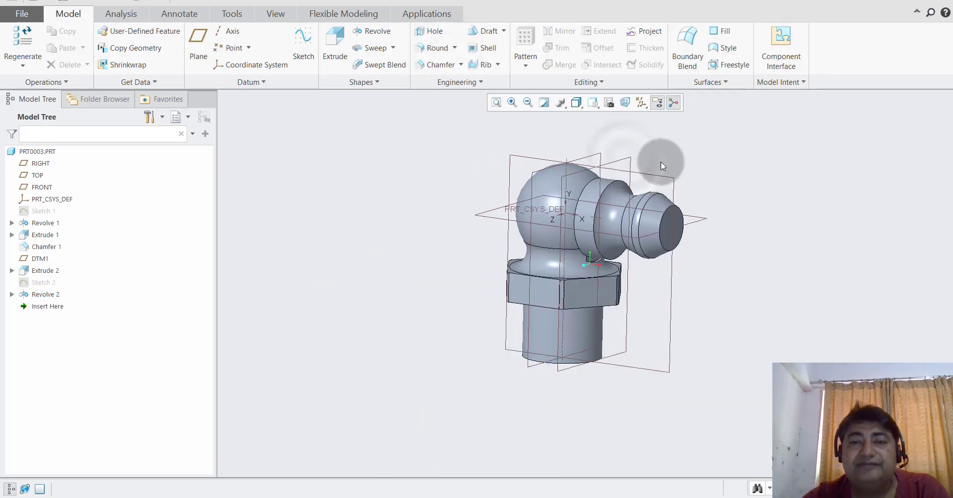
middle_drag(661, 166, 731, 273)
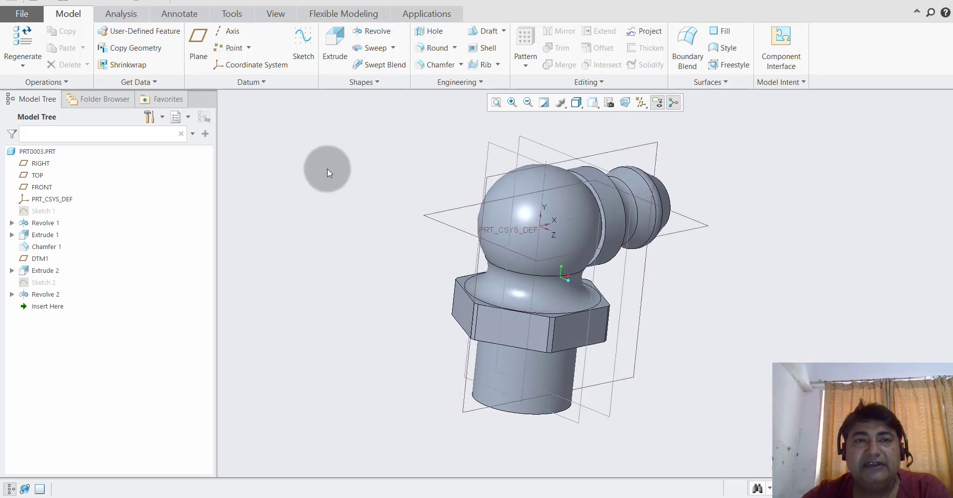
Start an extrude with its sketch placed on the ball's flat cut face behind the nipple base.
click(335, 50)
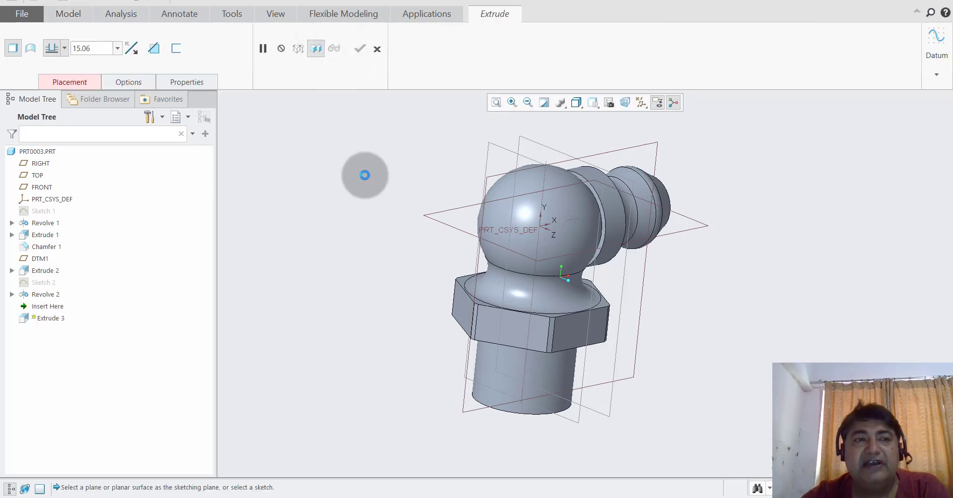
scroll(624, 130, up, 3)
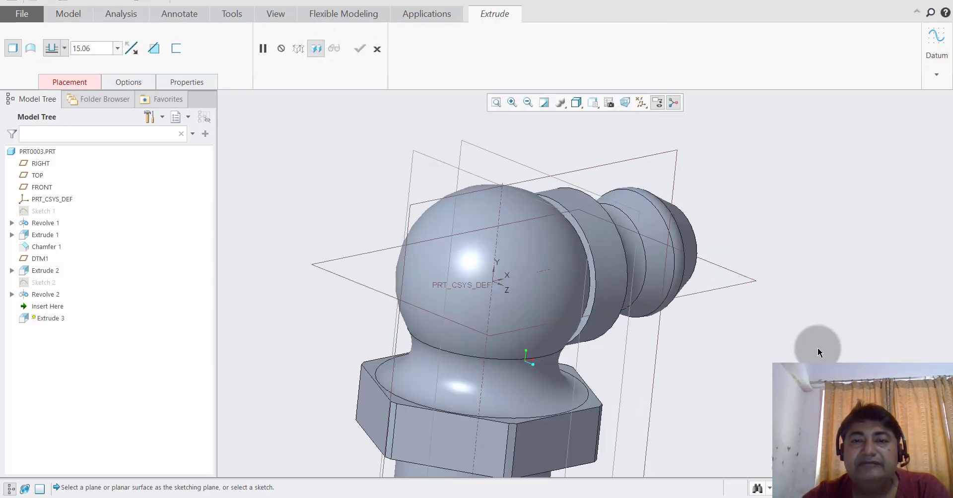
scroll(594, 325, up, 3)
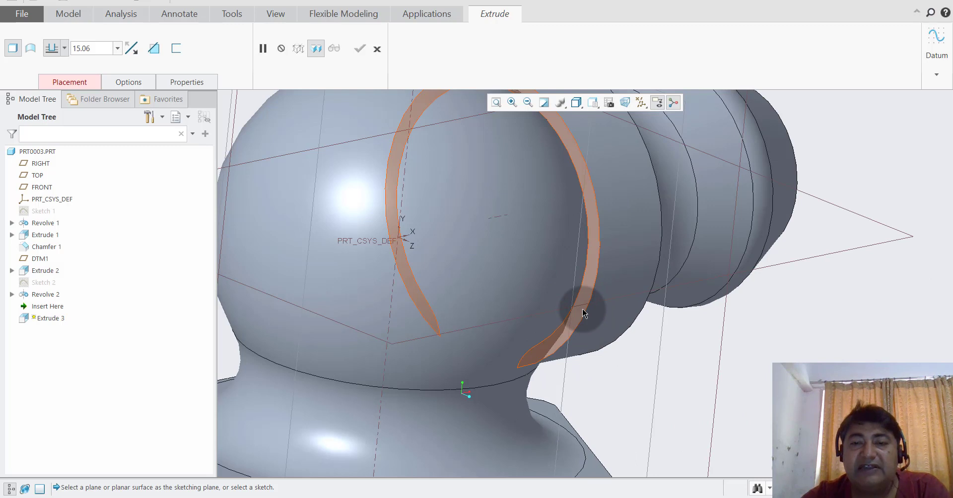
click(583, 313)
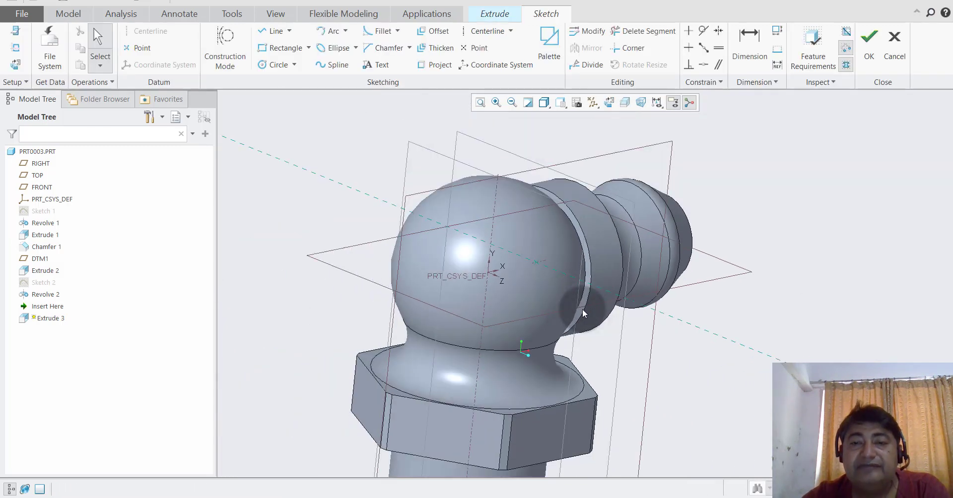
middle_drag(719, 166, 760, 189)
click(625, 124)
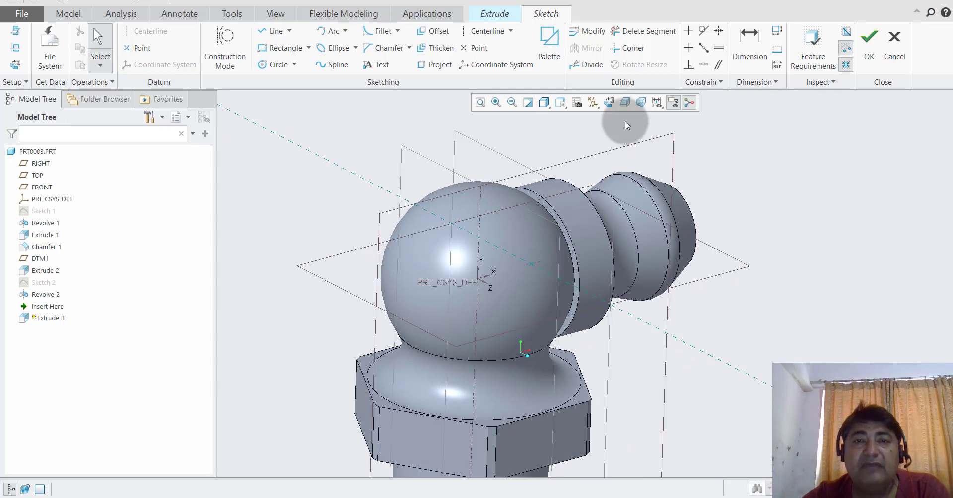
Insert a six-sided polygon with sides of about 3.4 mm from the sketcher palette near the nipple's axis.
click(544, 59)
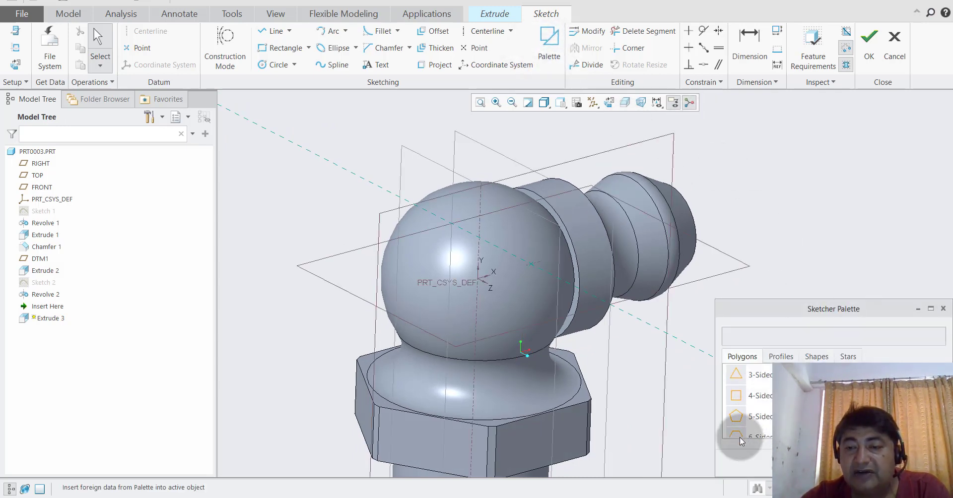
drag(739, 436, 554, 287)
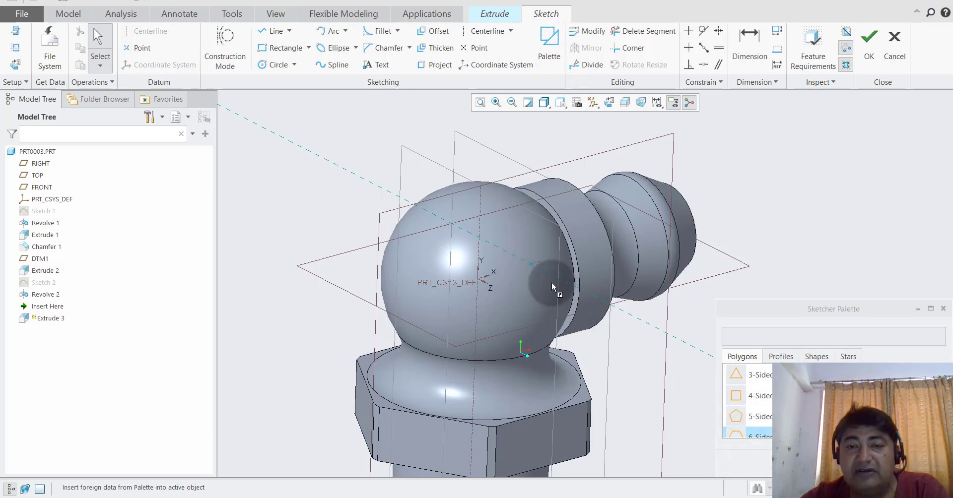
drag(537, 250, 537, 251)
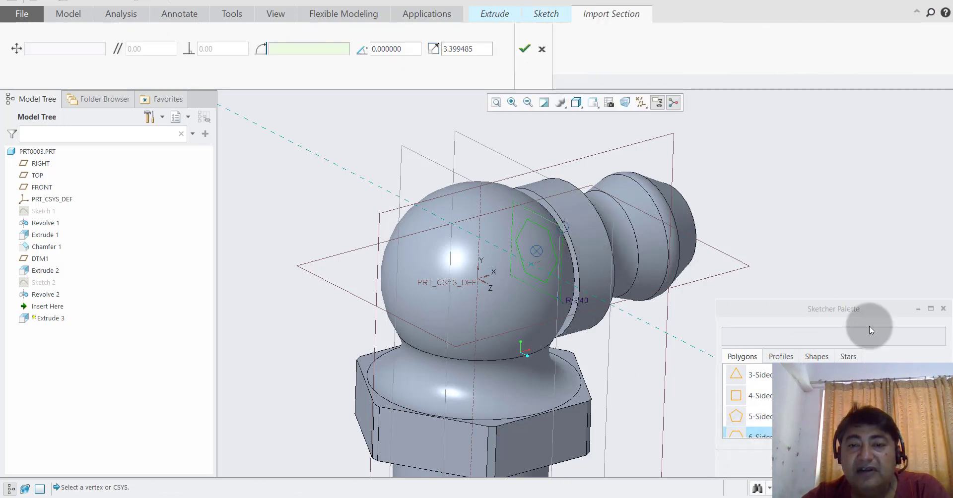
click(943, 309)
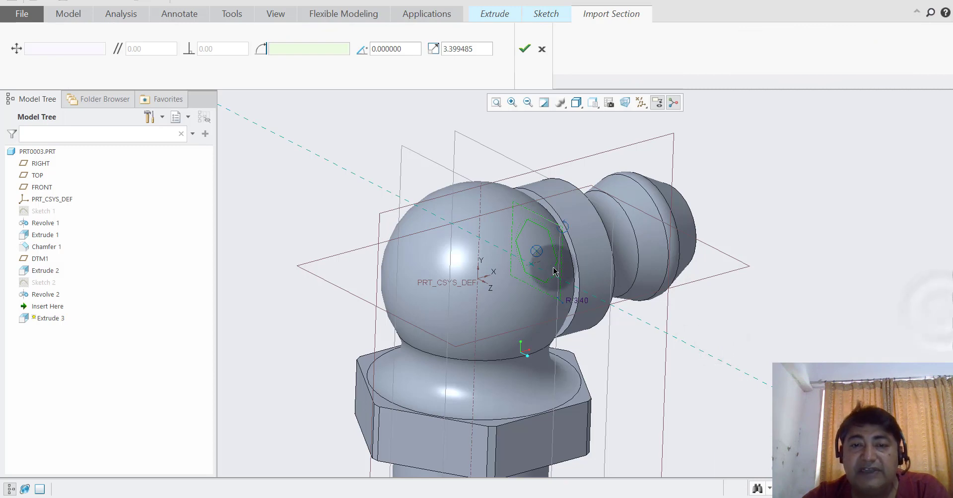
click(520, 49)
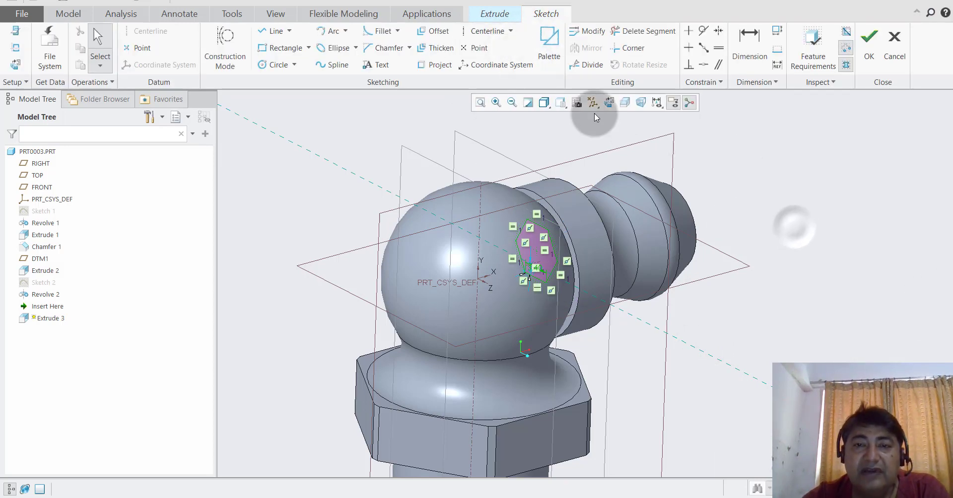
click(609, 102)
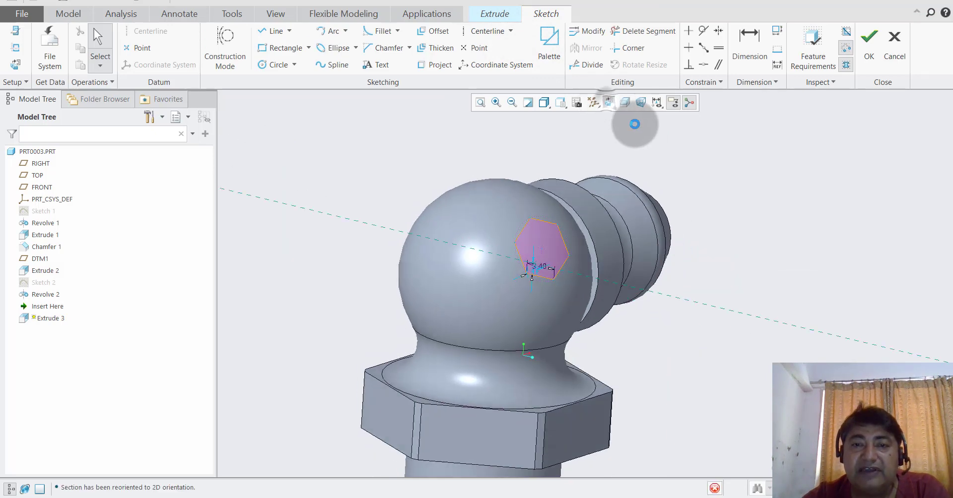
scroll(531, 255, up, 6)
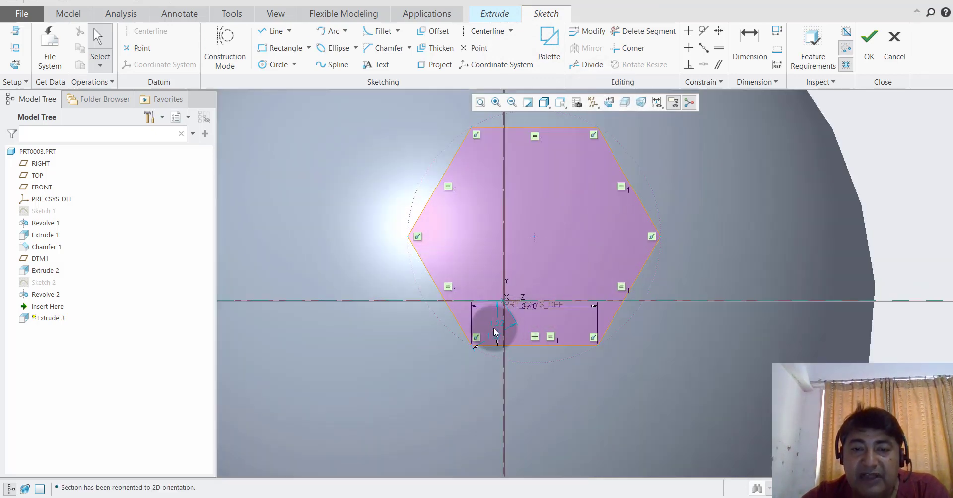
Move the side length dimension below the hexagon and dimension the hexagon's centre to the horizontal reference with an offset of 0.
drag(527, 311, 521, 404)
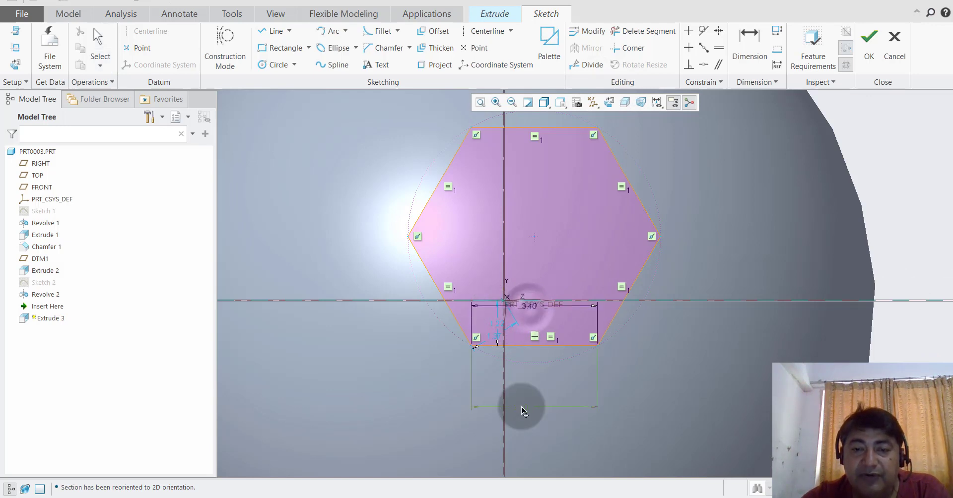
click(568, 387)
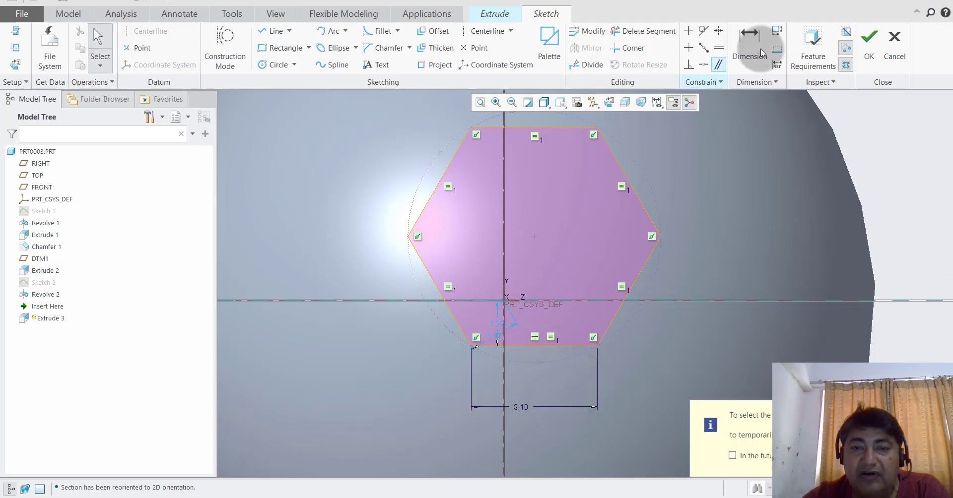
click(733, 49)
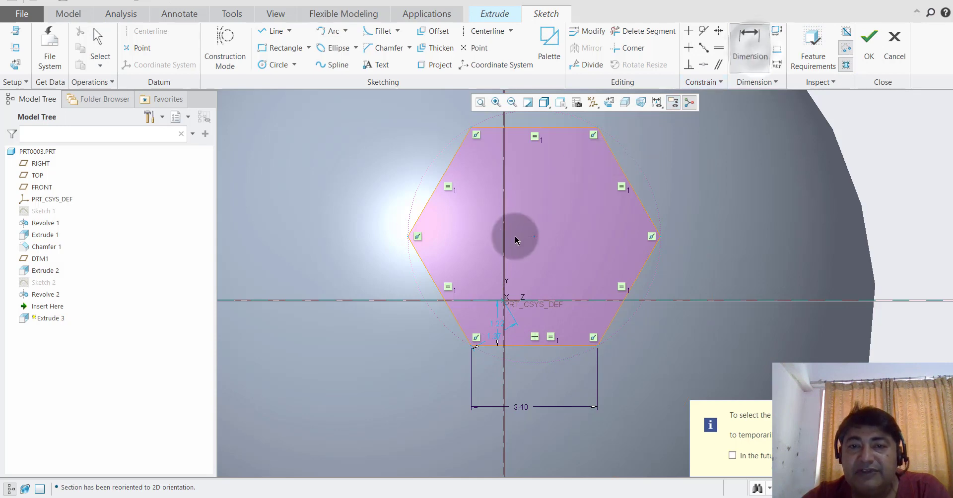
click(535, 237)
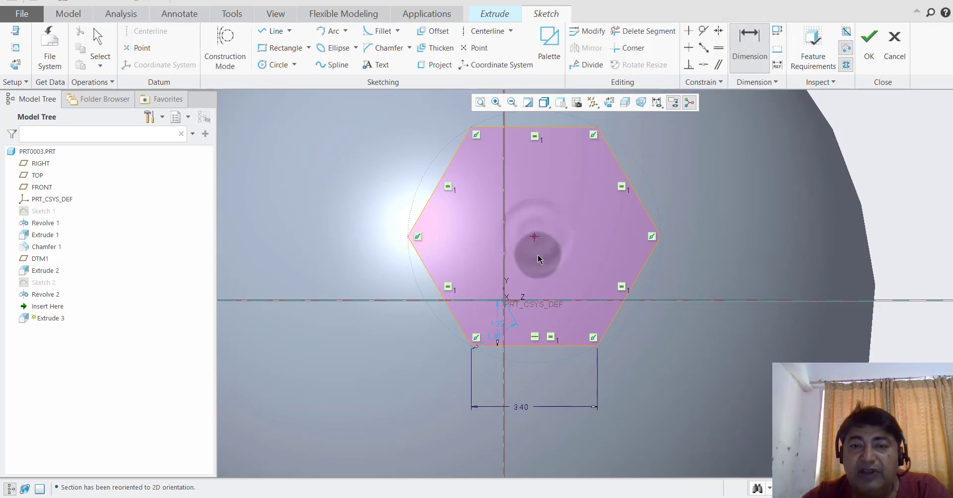
click(567, 300)
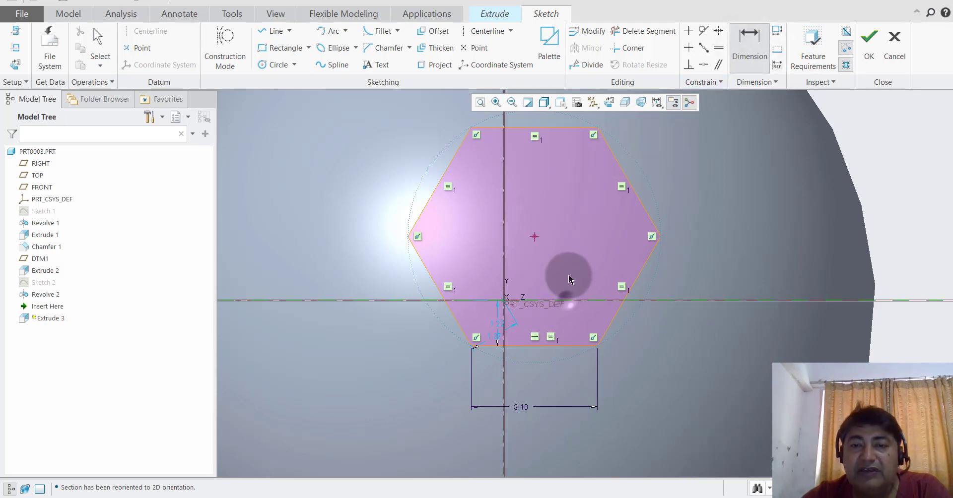
middle_click(536, 273)
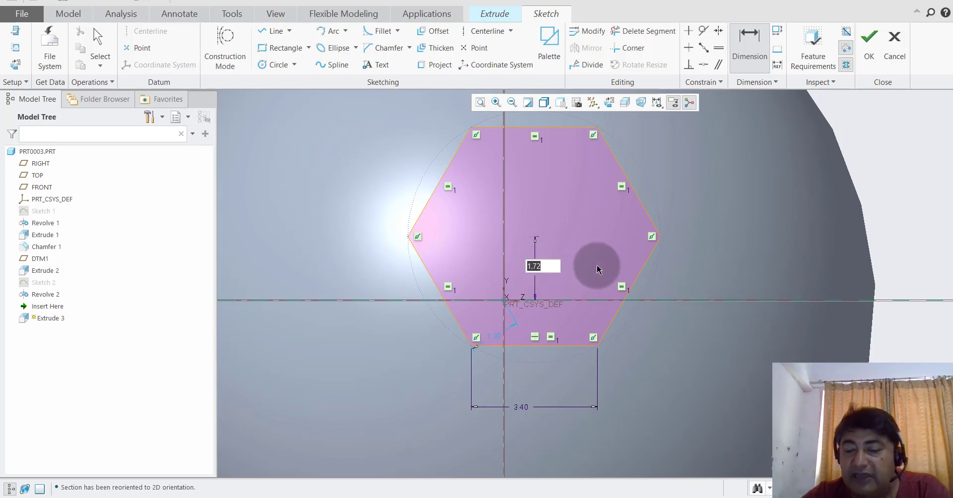
text(0)
key(Return)
click(735, 173)
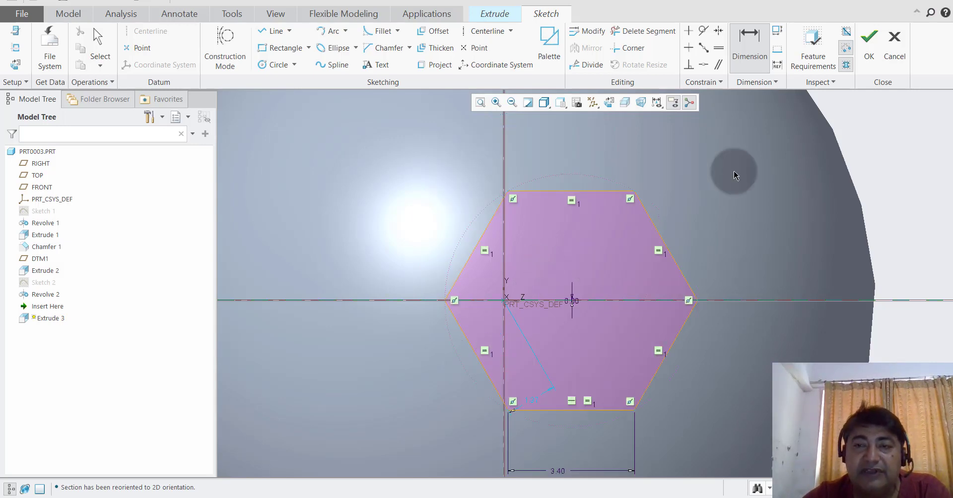
Dimension the hexagon's centre to the vertical reference and set the offset to 0.
click(572, 301)
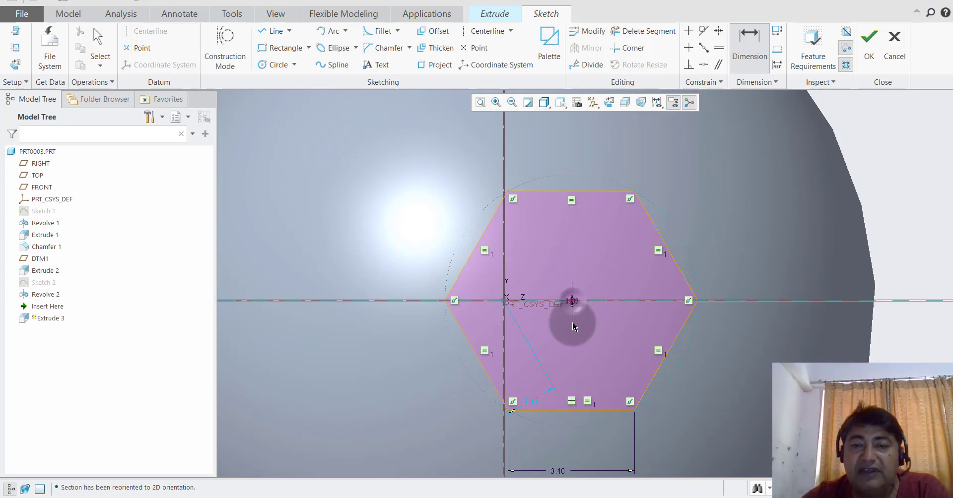
click(503, 272)
middle_click(624, 270)
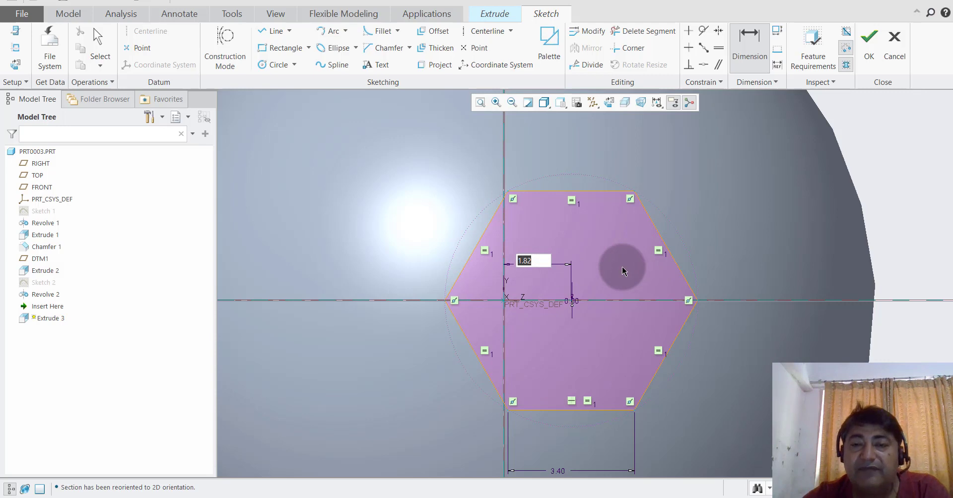
text(0)
key(Return)
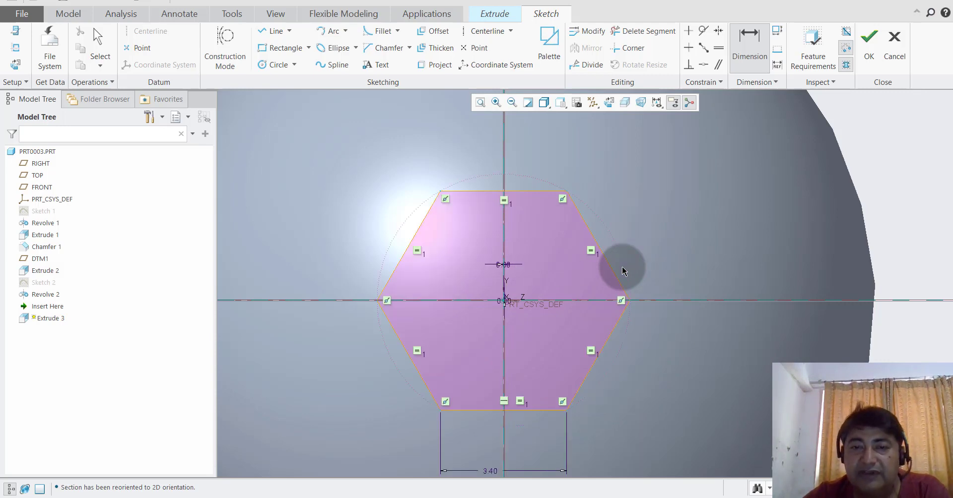
scroll(482, 245, down, 5)
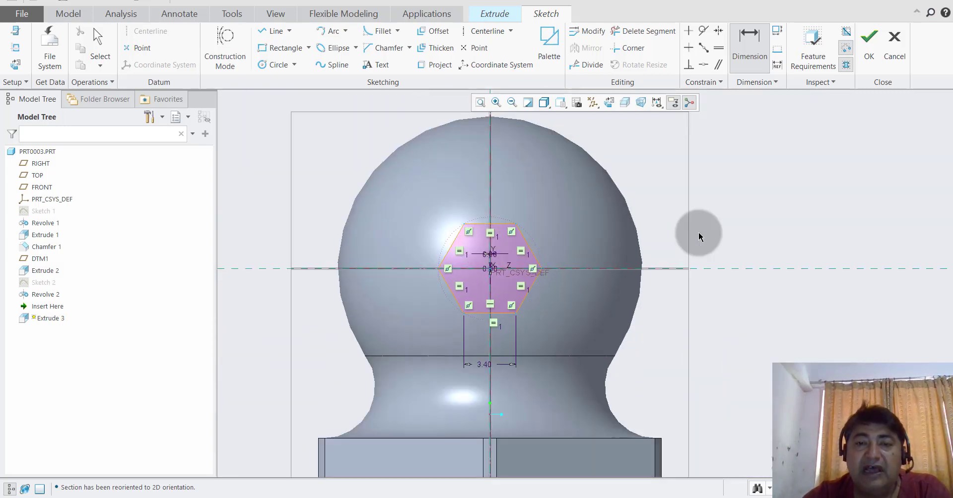
Try a side length of 16 for the hexagon, then undo the change.
double_click(489, 367)
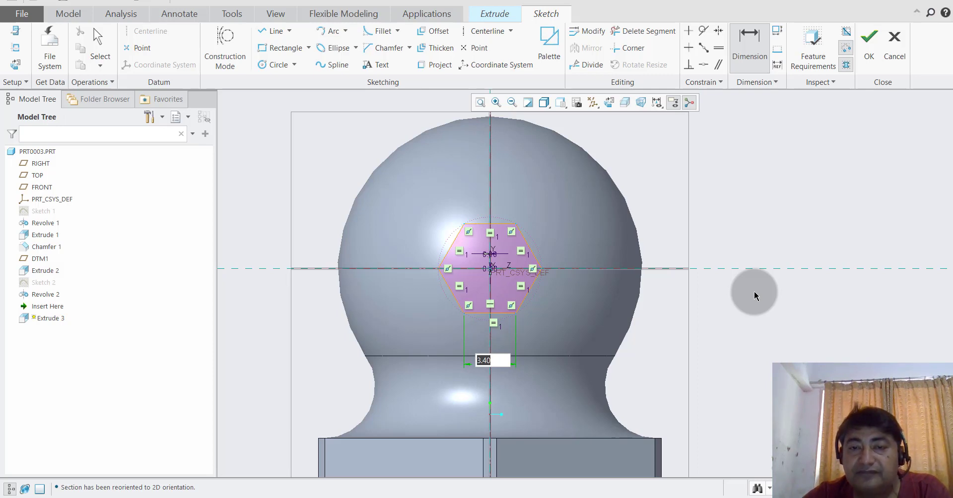
text(1)
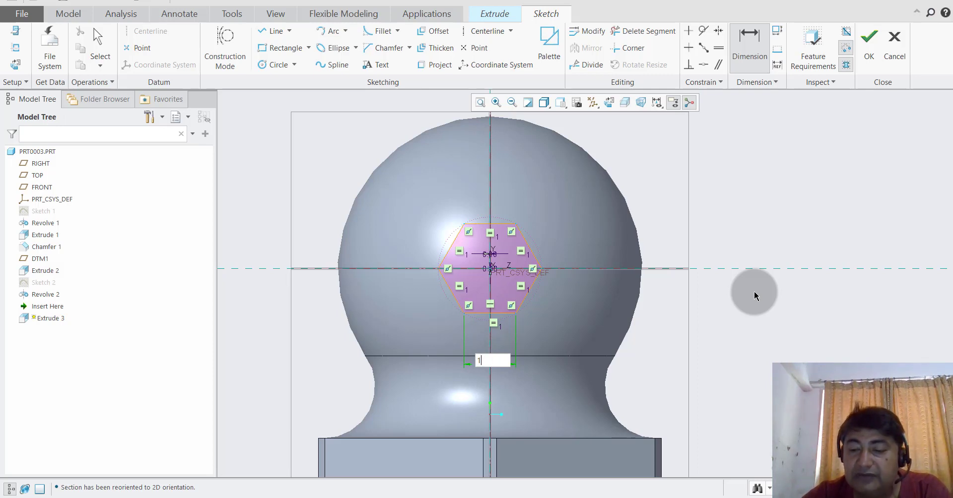
text(6)
key(Return)
scroll(752, 294, down, 3)
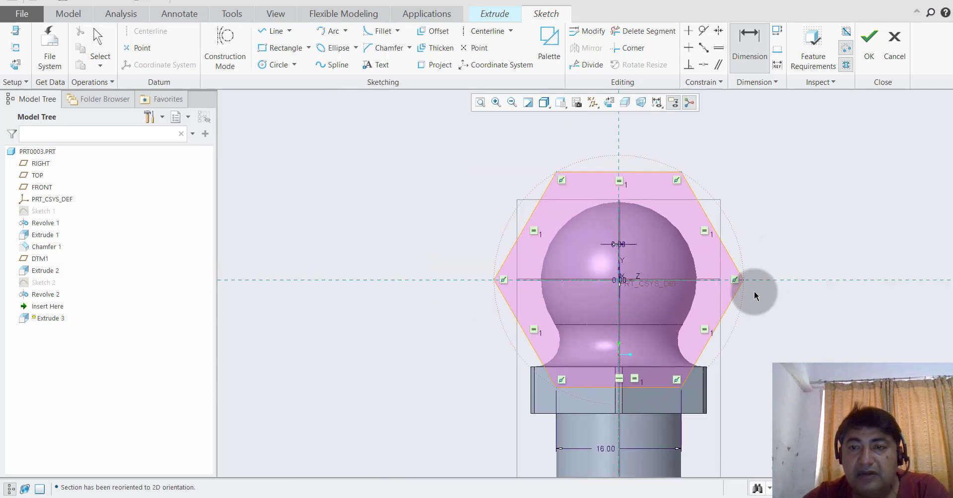
scroll(838, 279, up, 2)
scroll(790, 295, down, 1)
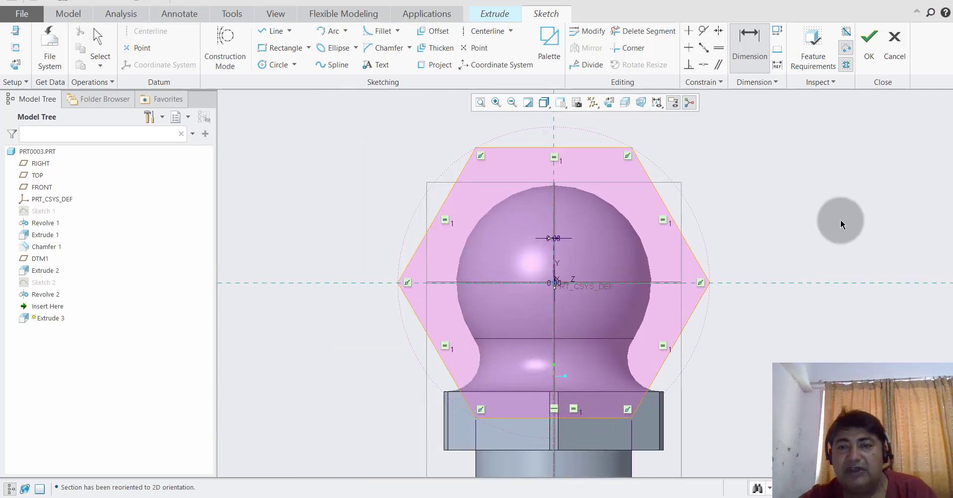
key(ctrl+z)
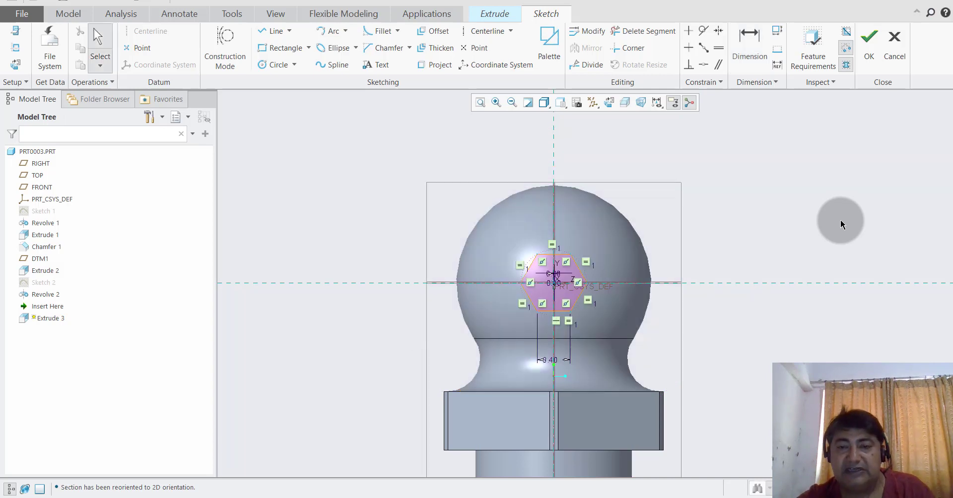
Set the hexagon's side length to 8.
scroll(552, 359, up, 2)
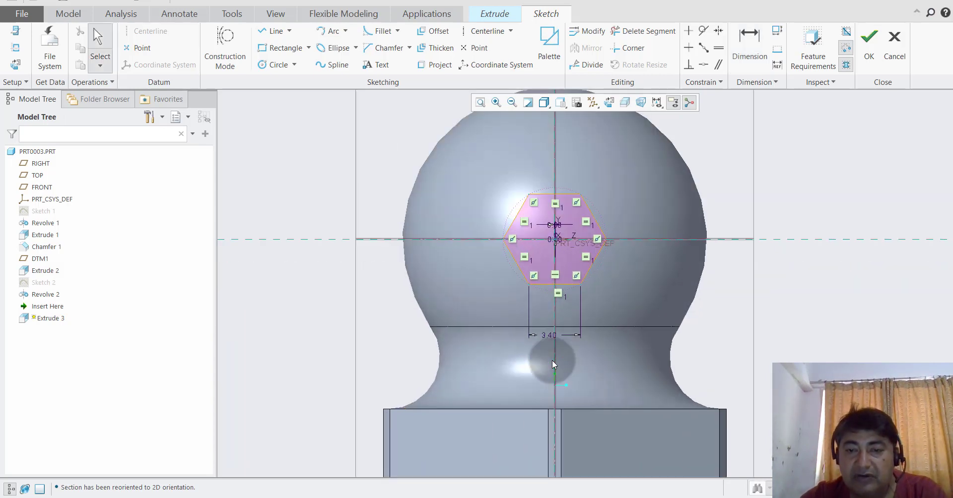
double_click(552, 334)
text(8)
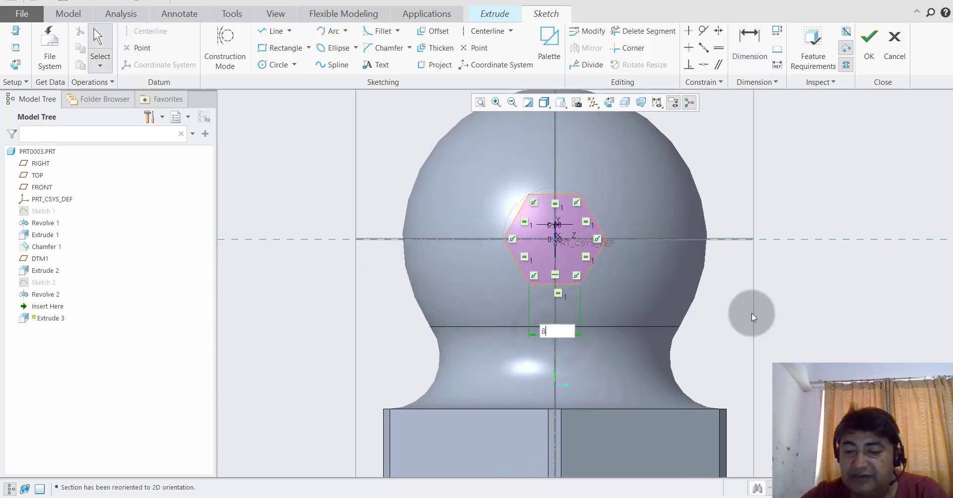
key(Return)
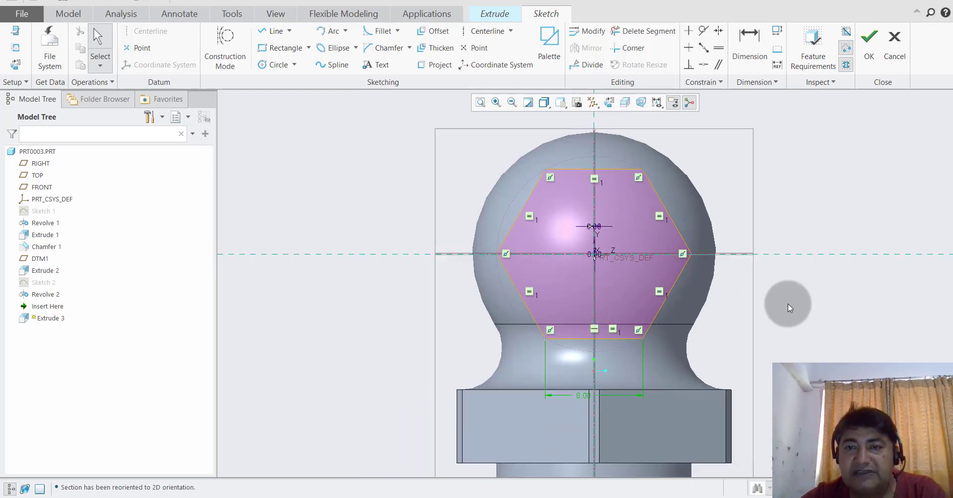
Draw a circle concentric with the hexagon and slightly larger than it, and finish the sketch.
middle_drag(788, 304, 749, 314)
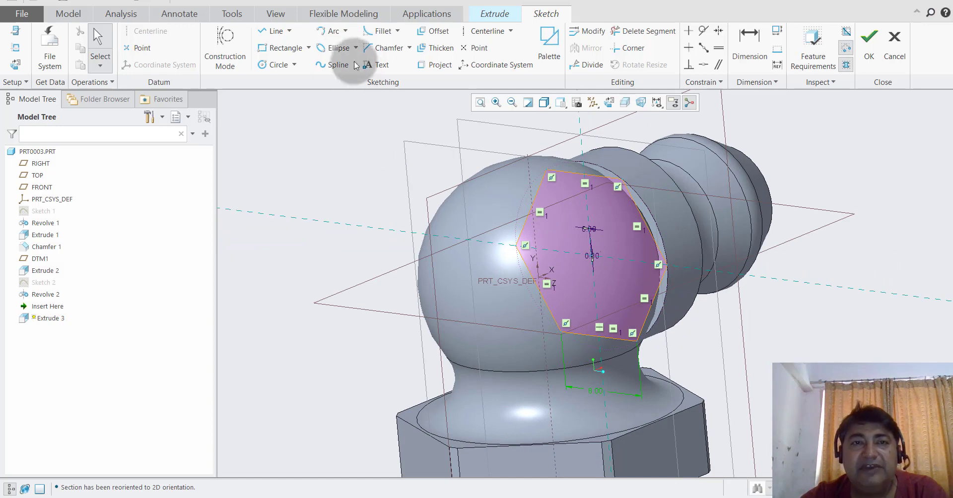
click(276, 64)
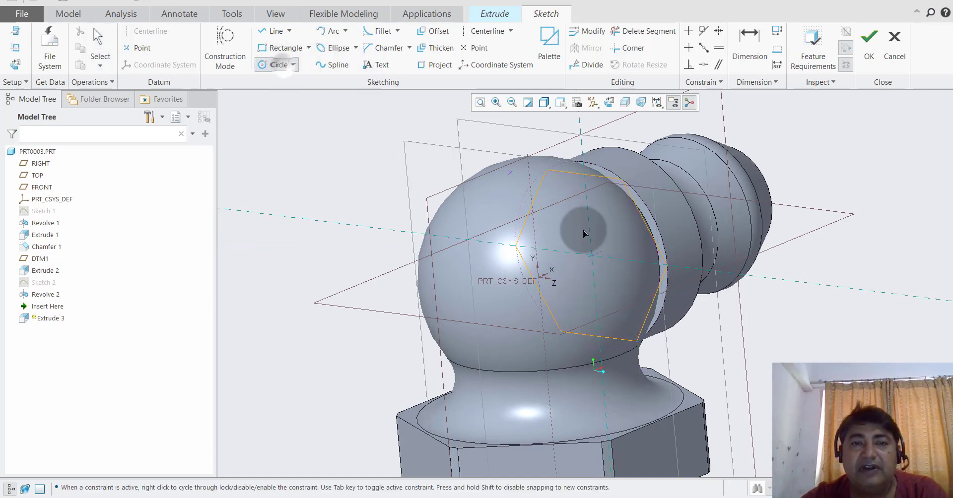
click(592, 258)
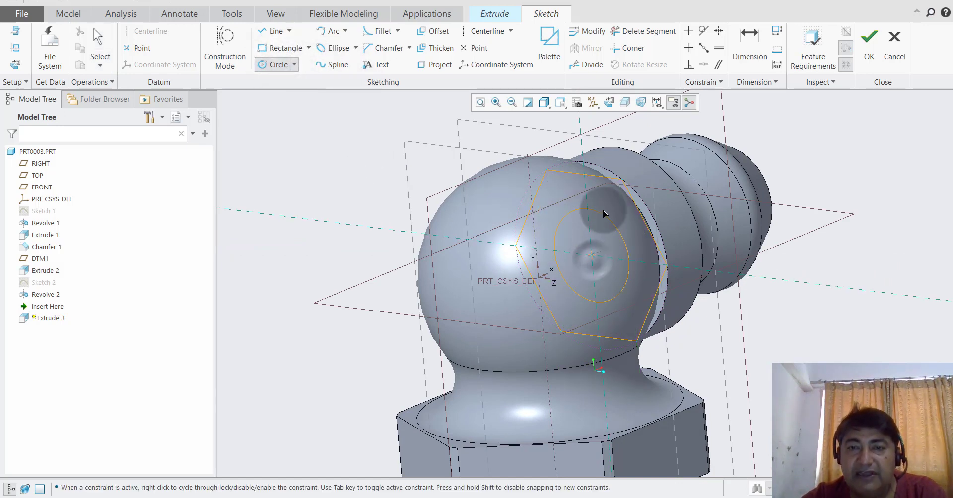
click(631, 177)
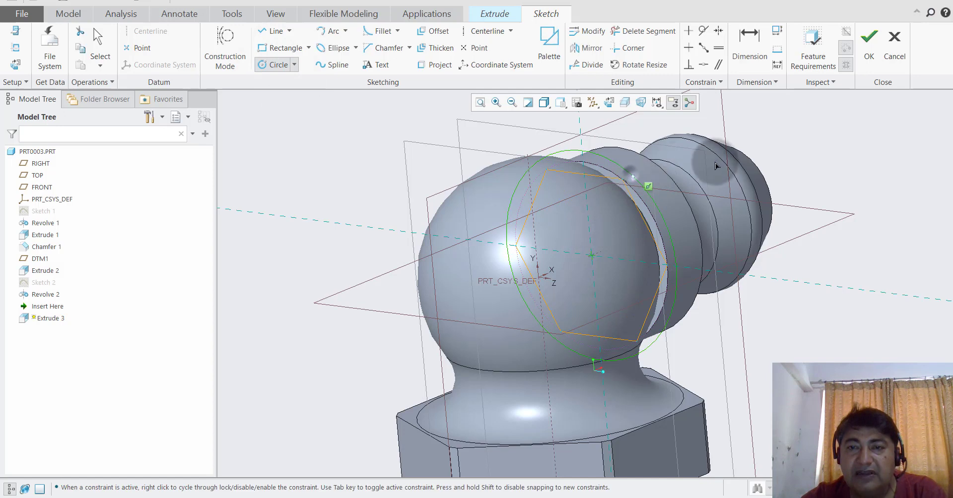
click(869, 60)
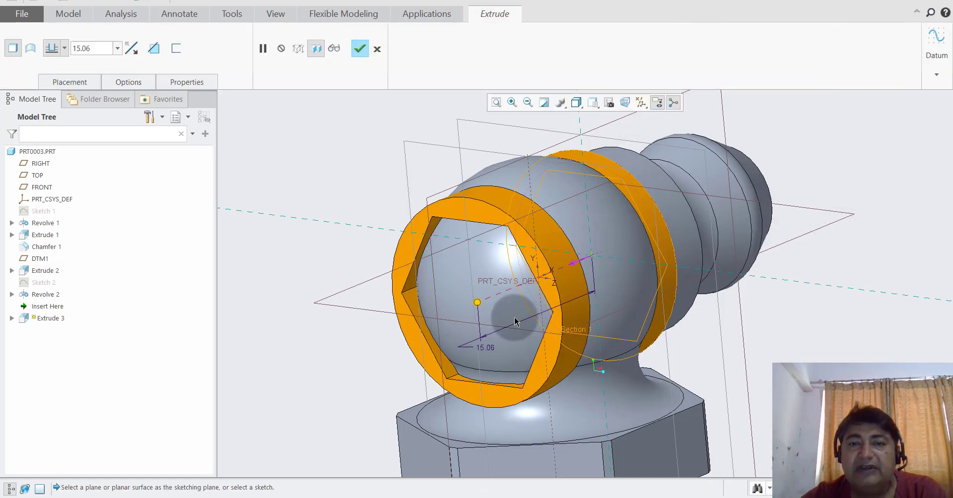
Extrude the section as a material-removing cut toward the nipple, up to the next surface, leaving the collar hexagonal.
drag(477, 304, 629, 261)
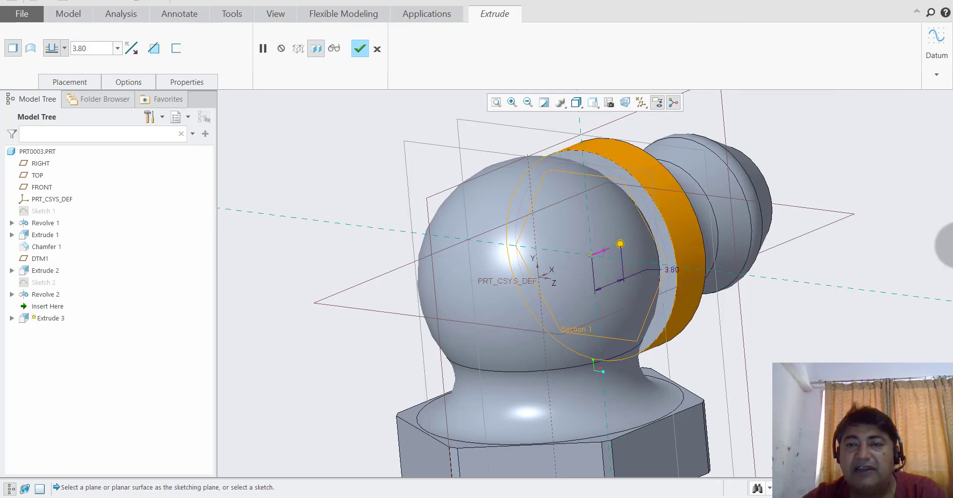
click(64, 49)
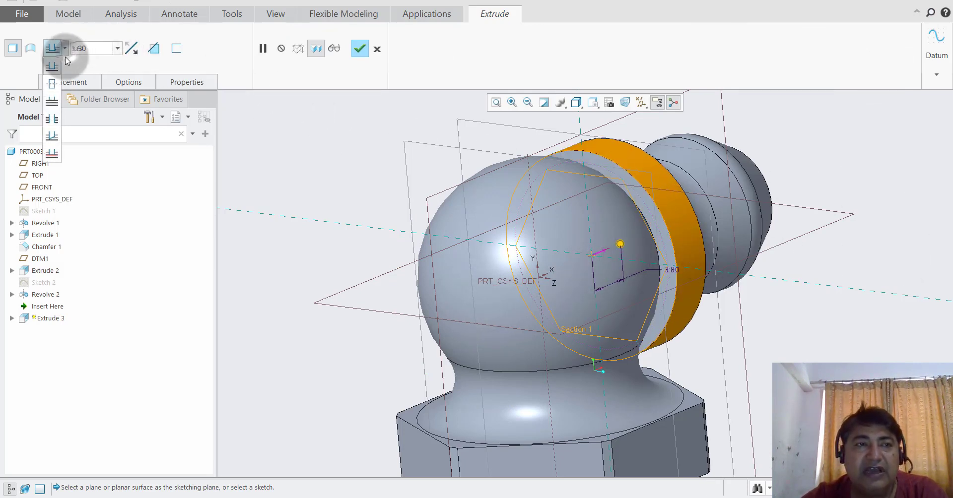
click(54, 103)
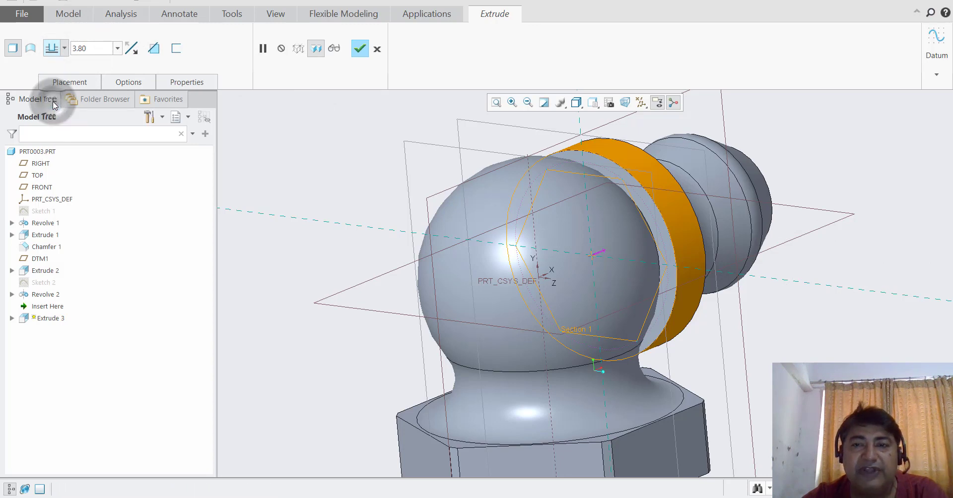
click(154, 53)
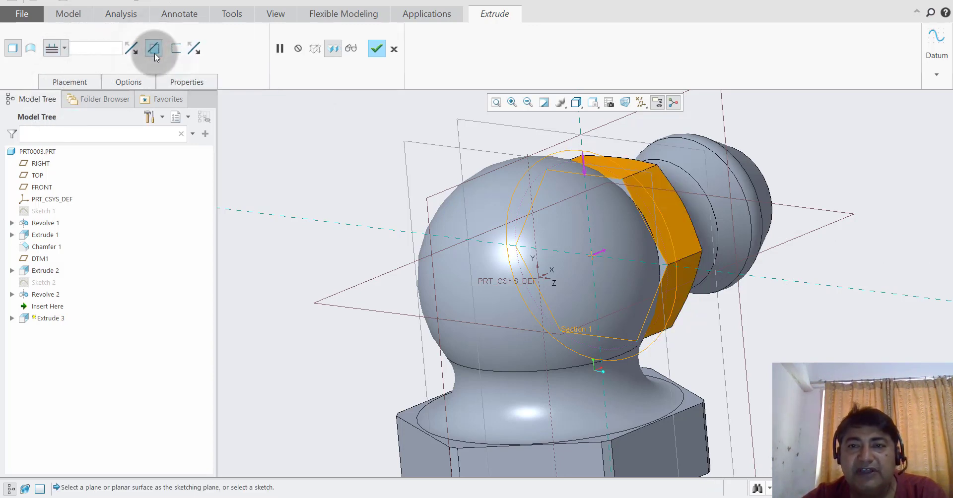
click(813, 296)
middle_drag(813, 297, 752, 330)
click(376, 50)
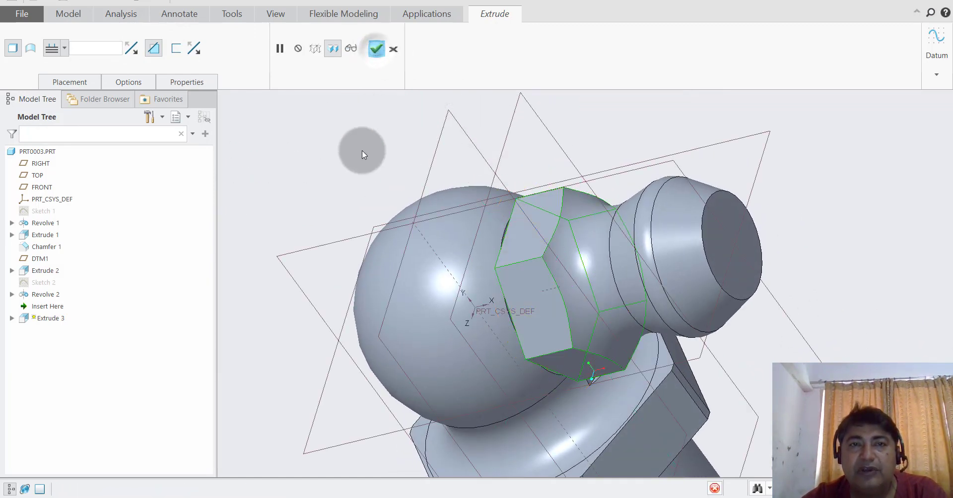
Inspect the finished hexagonal collar from several directions and orient the model to the LEFT view.
scroll(363, 153, down, 4)
click(698, 192)
middle_drag(671, 272, 666, 252)
middle_drag(686, 307, 638, 296)
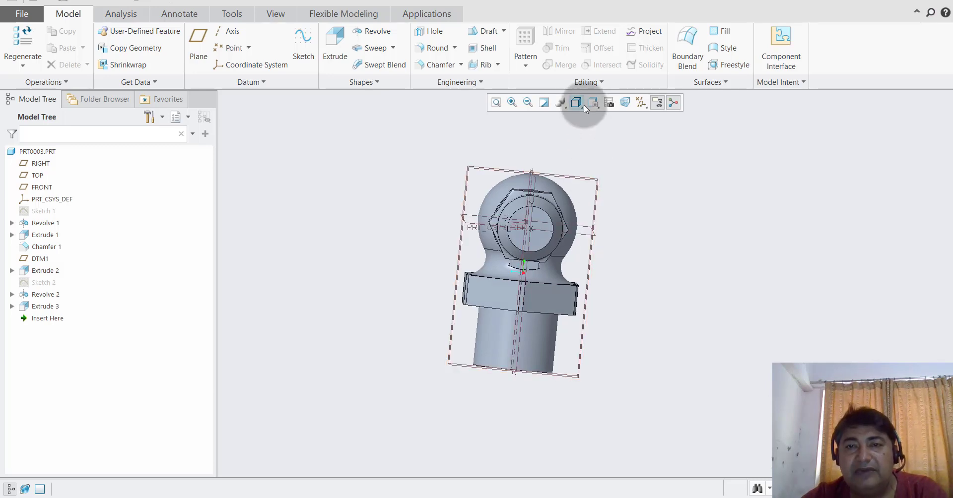
click(582, 106)
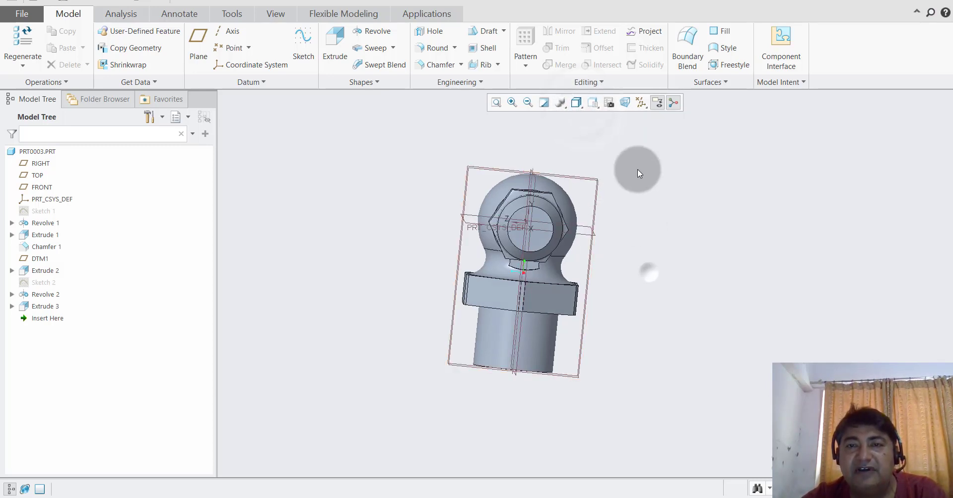
click(588, 105)
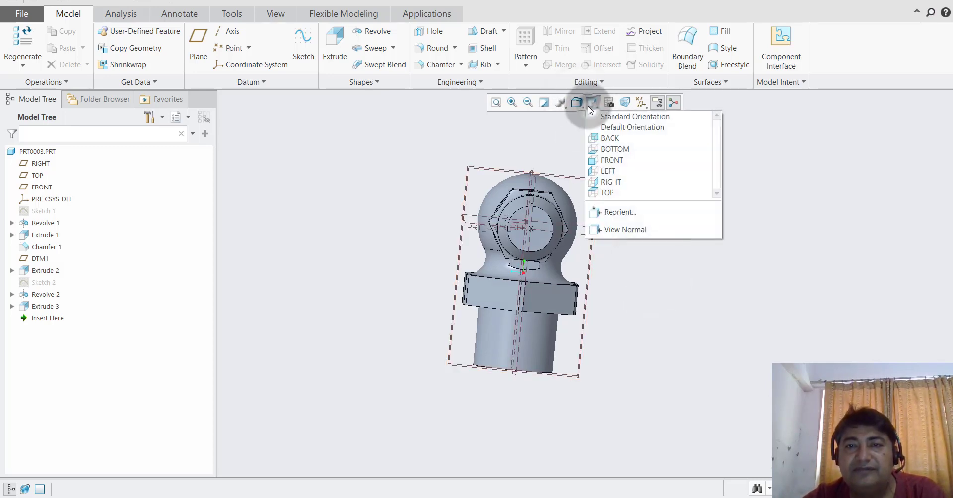
click(614, 175)
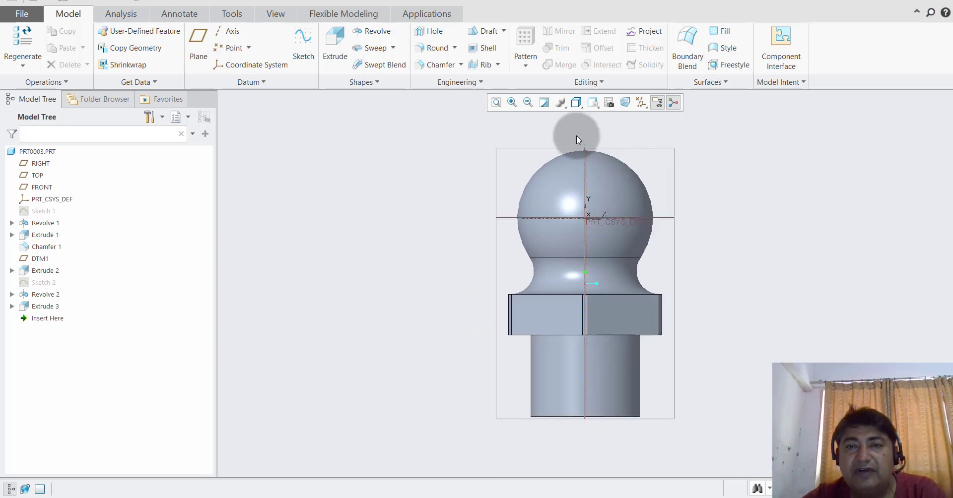
click(583, 109)
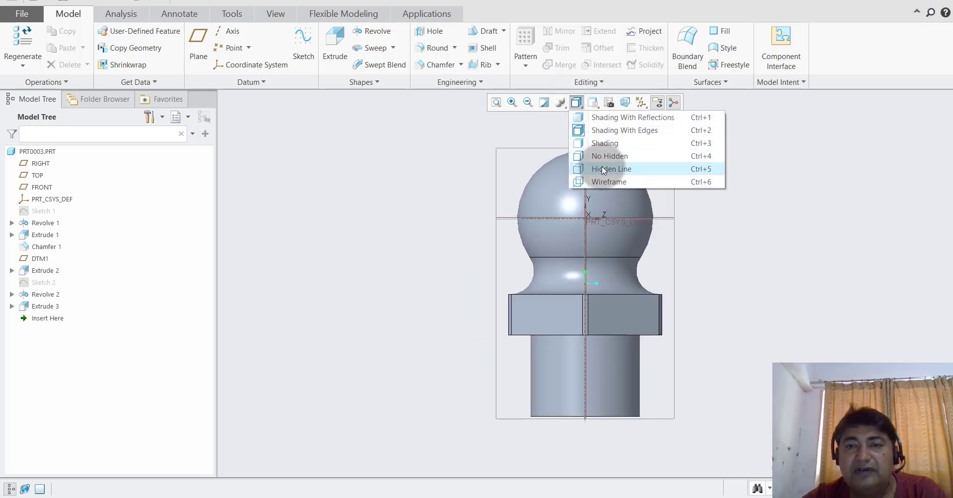
click(527, 122)
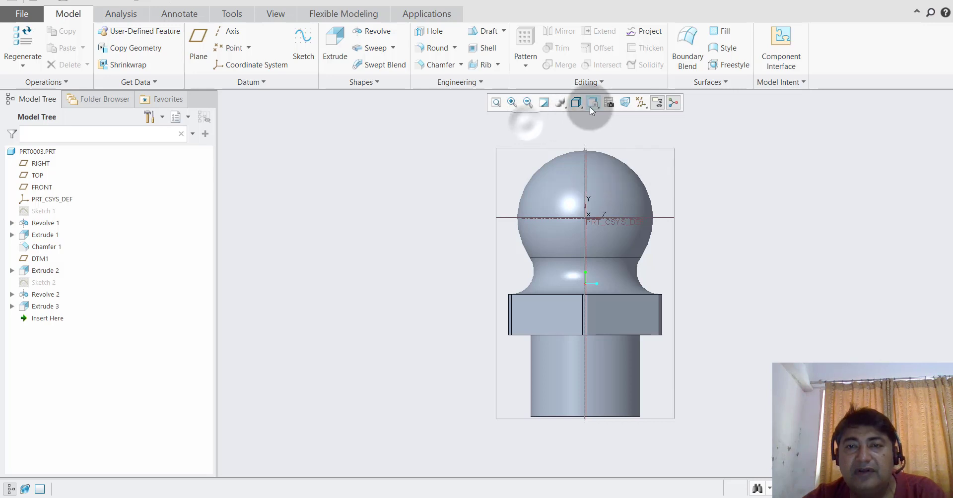
Inspect the model facing the nipple's tip, and orbit it to show the end face of the cylindrical shank.
click(594, 103)
click(608, 181)
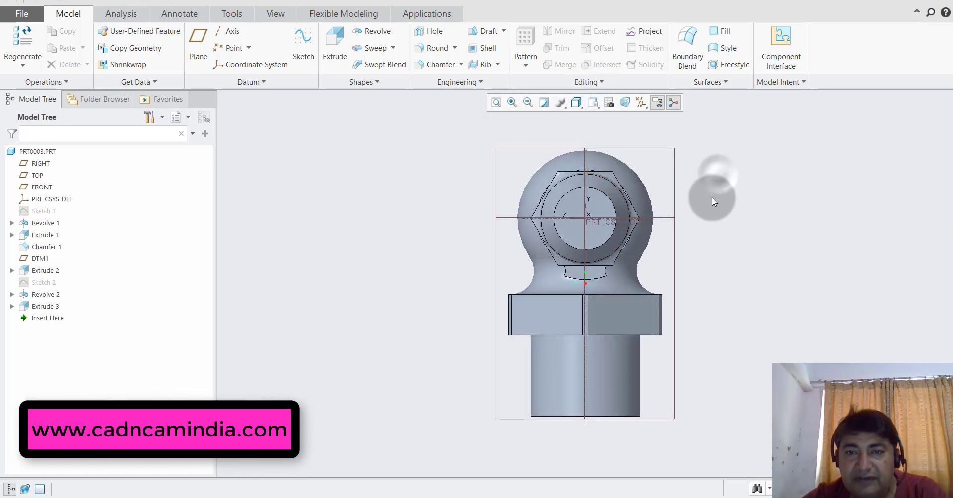
middle_drag(699, 245, 727, 293)
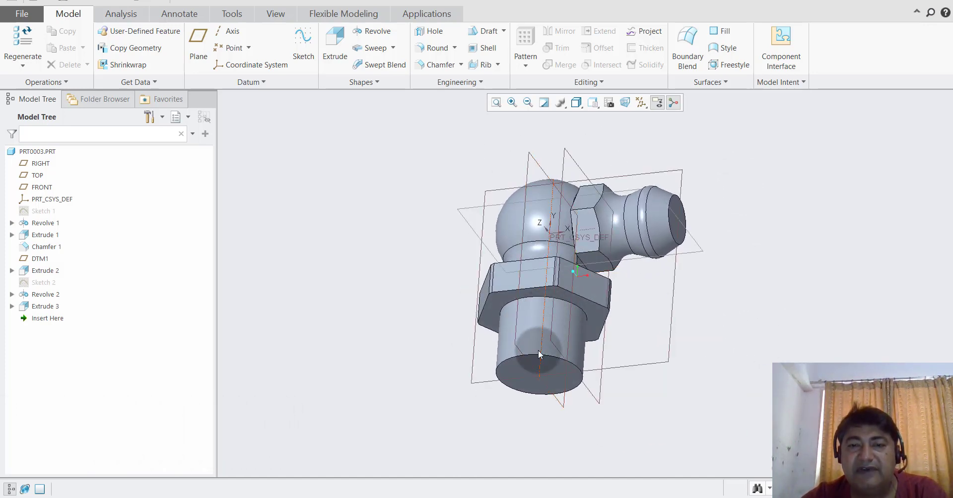
Start a Helical Sweep and define its profile sketch on the FRONT plane with RIGHT as reference, viewed in 2D.
click(393, 47)
click(392, 75)
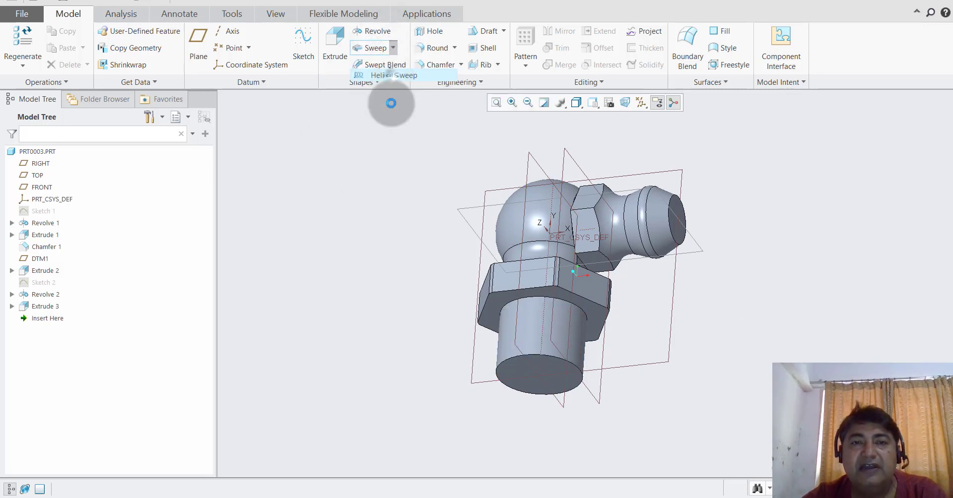
click(70, 82)
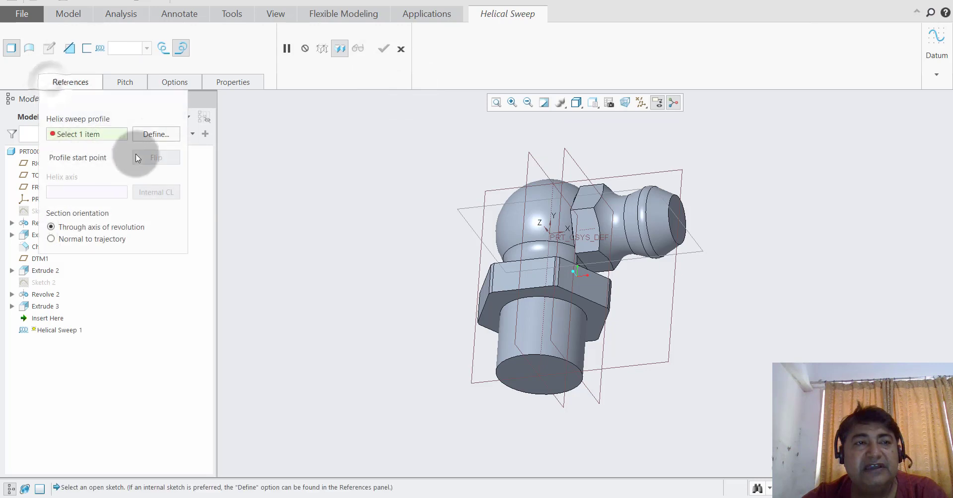
click(151, 132)
middle_drag(371, 257, 376, 336)
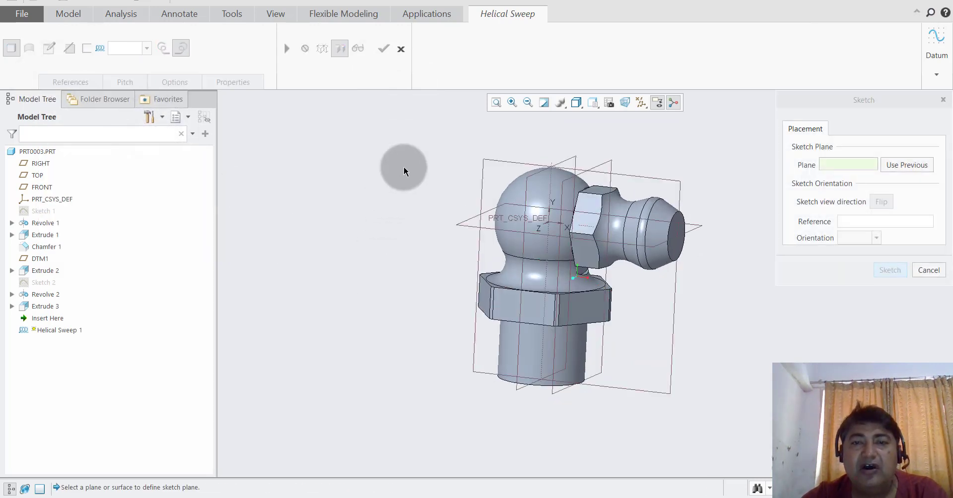
click(482, 165)
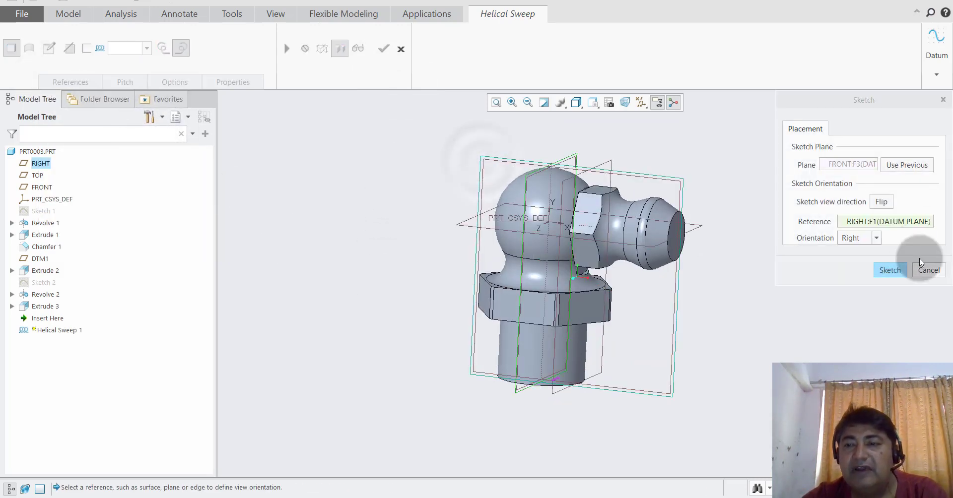
click(890, 270)
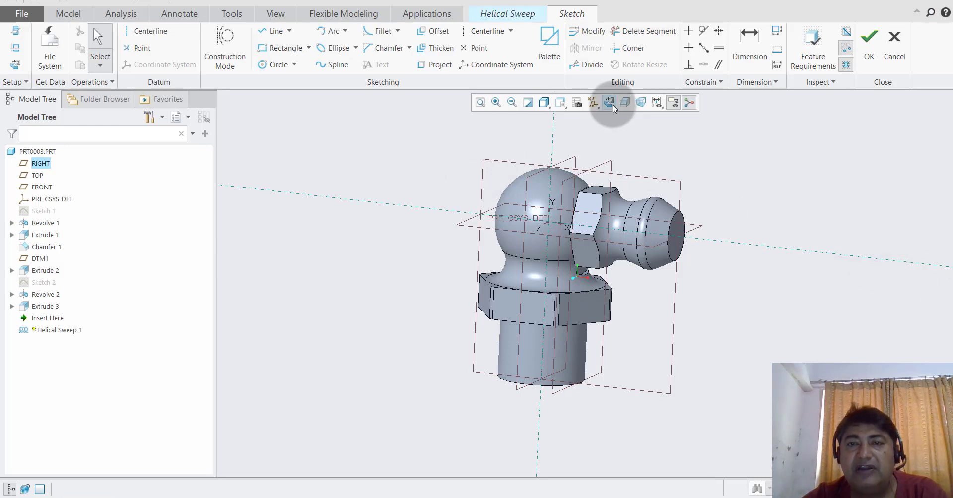
click(613, 106)
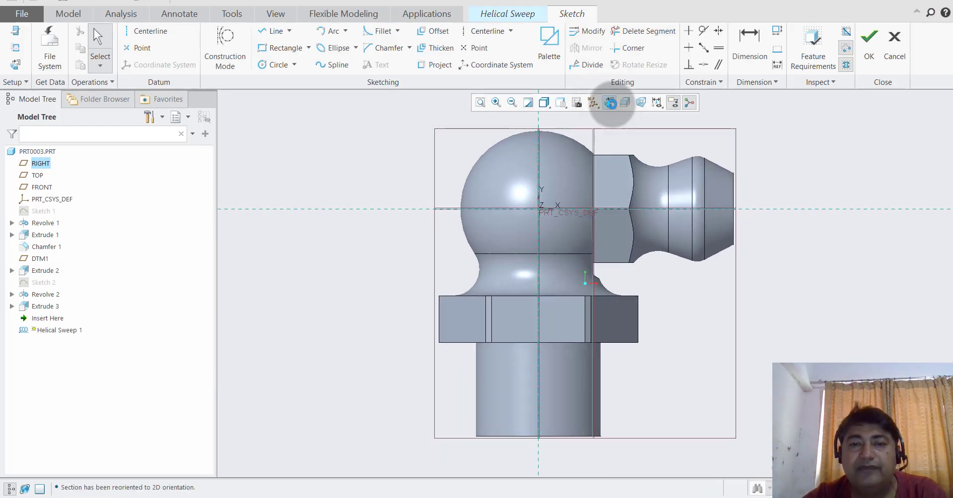
Reference the shank's silhouette edge and draw a vertical line about 13.7 long on it, from below the end face to just under the flange.
click(15, 47)
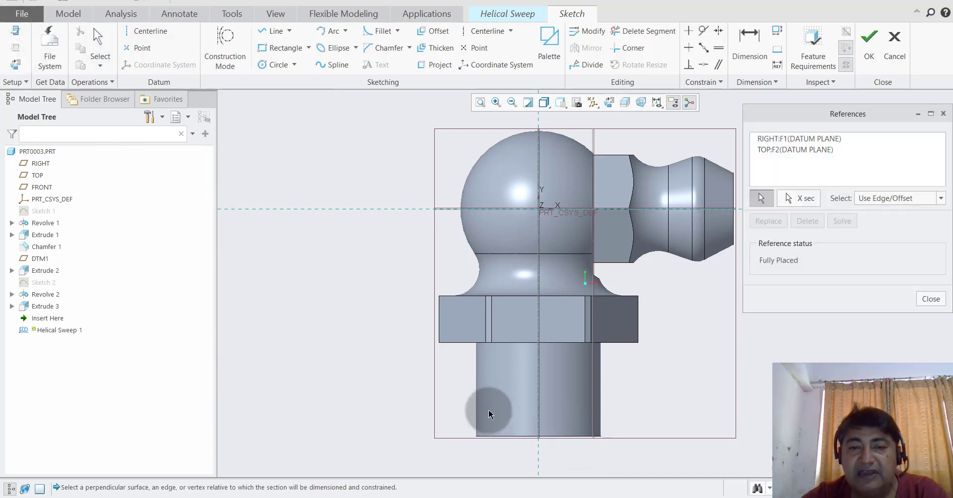
click(476, 389)
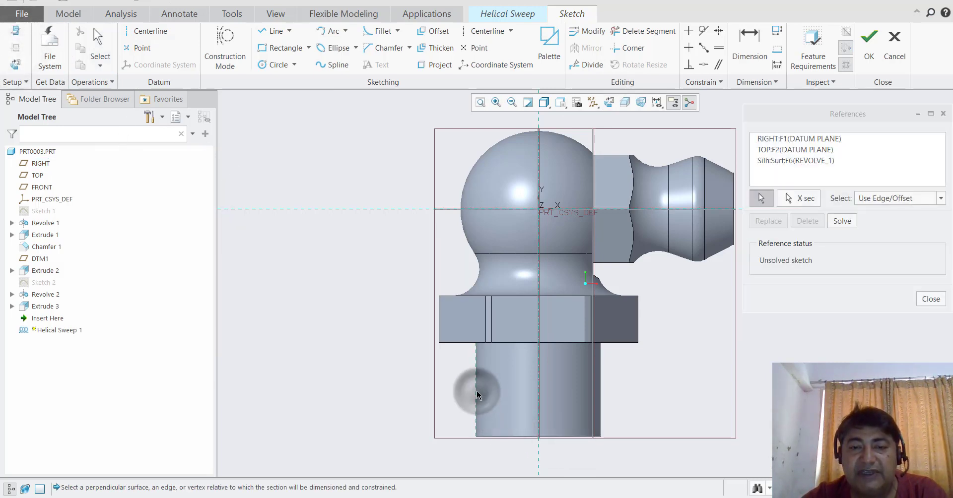
click(930, 299)
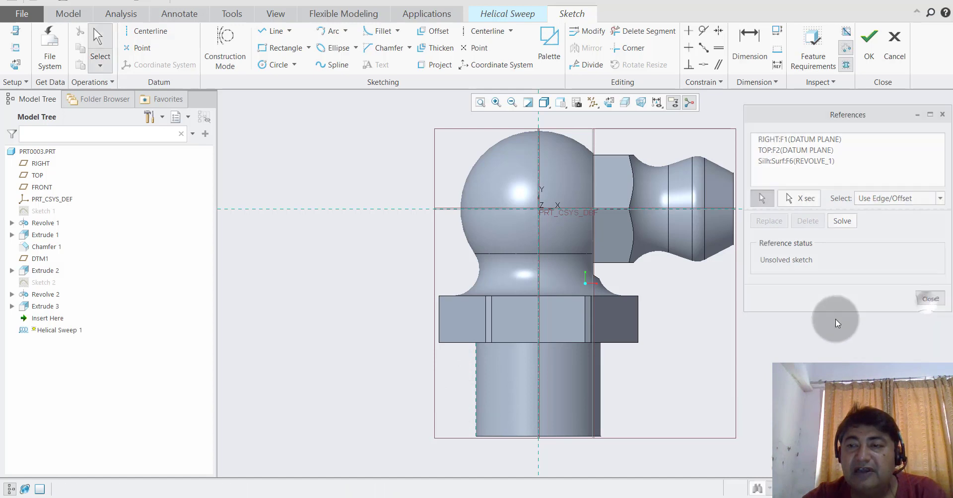
click(271, 32)
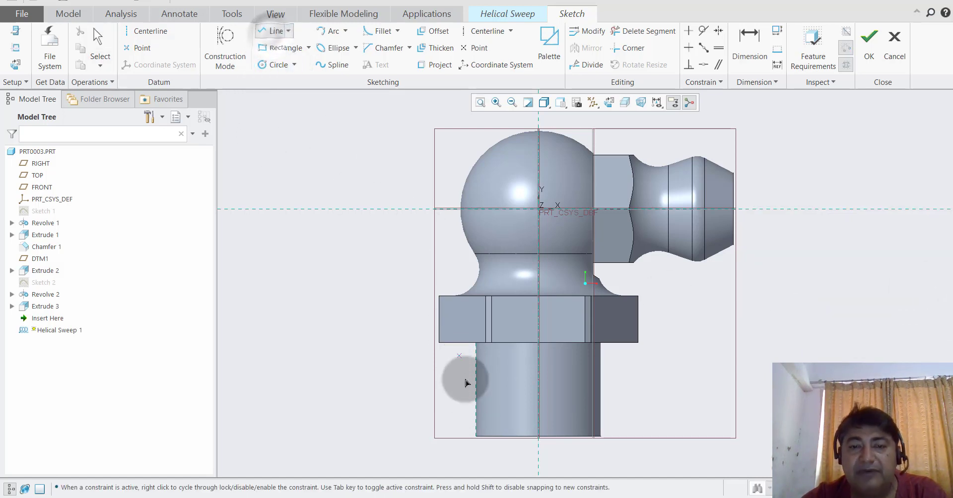
click(475, 462)
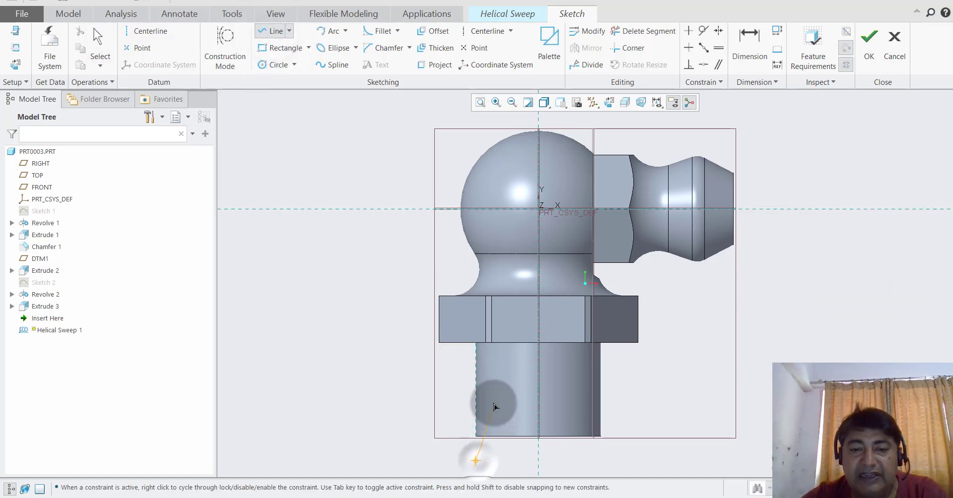
click(476, 343)
click(476, 354)
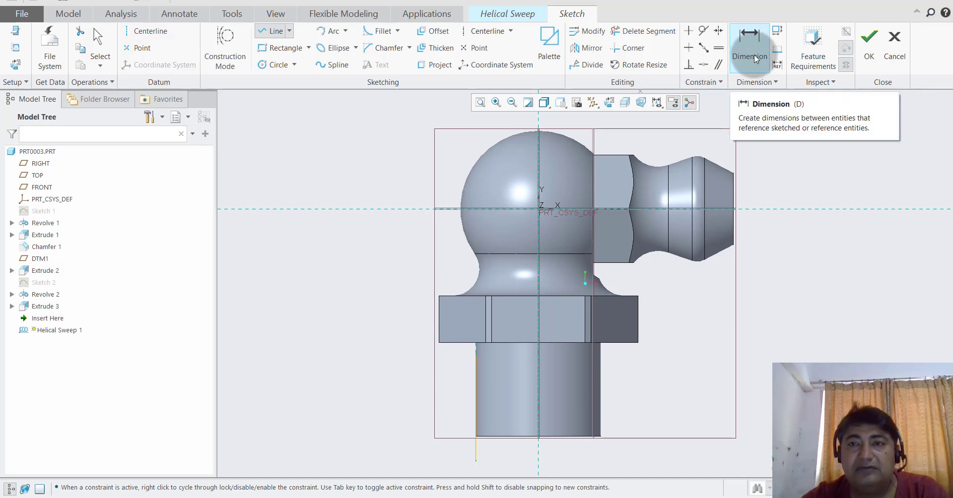
Place a vertical centerline along the shank's axis as the helix axis and finish the profile sketch.
click(145, 31)
click(479, 286)
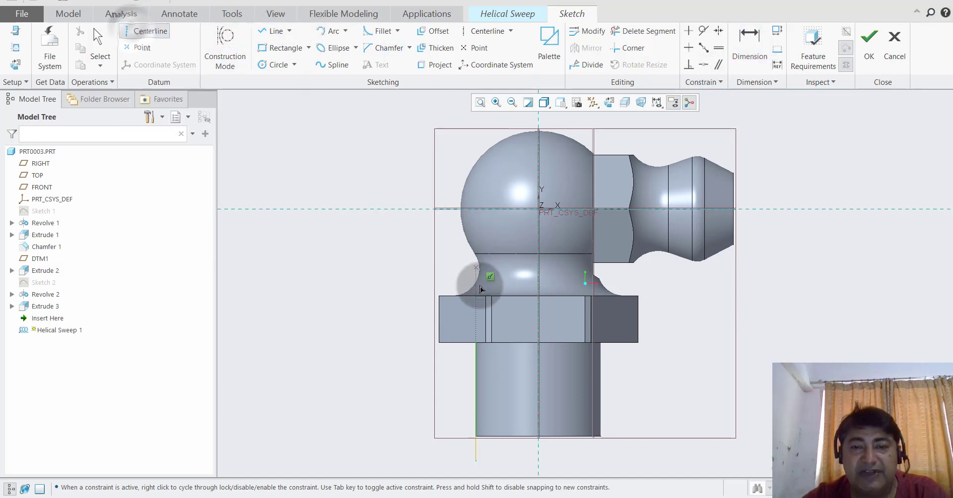
click(539, 392)
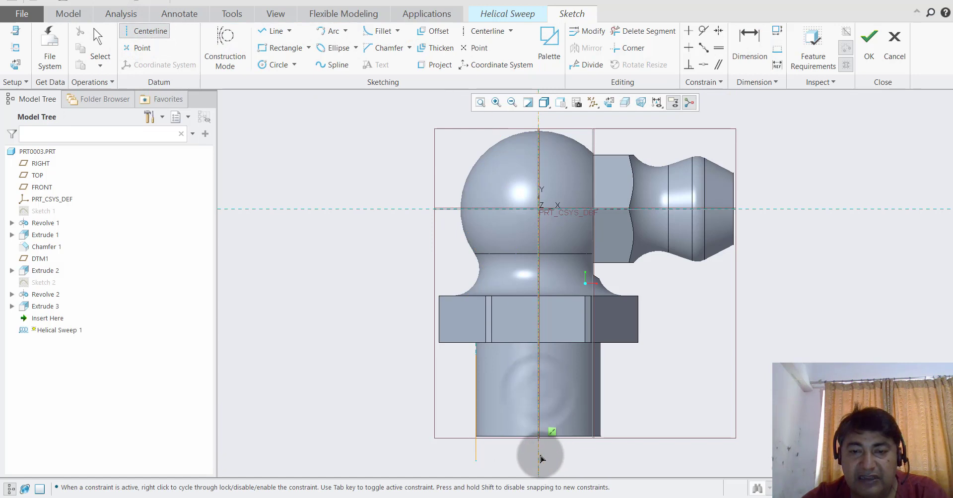
middle_click(687, 353)
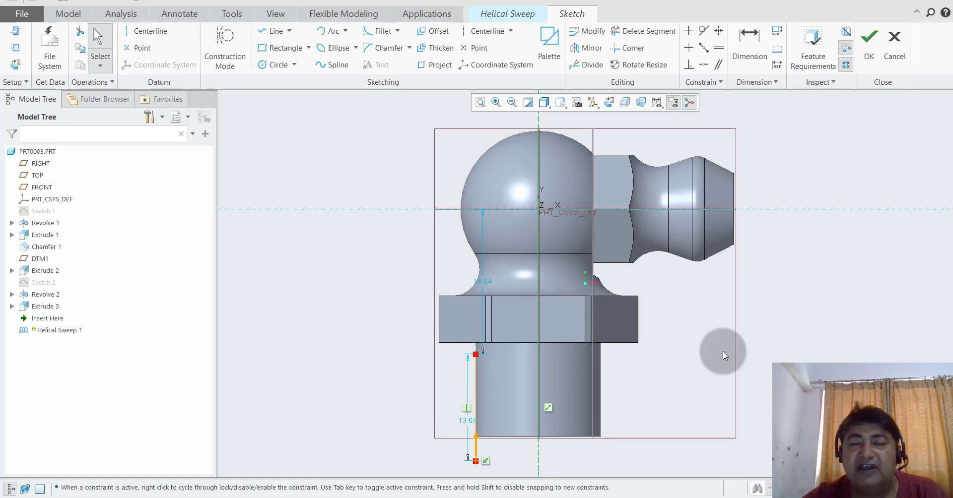
click(868, 55)
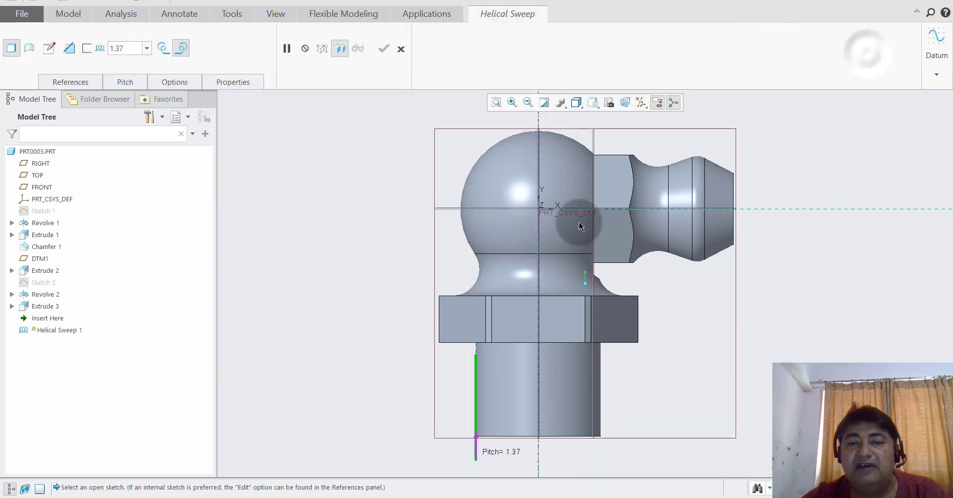
Set the helical sweep's pitch to 3 and open its section sketch in 2D orientation around the shank.
double_click(131, 49)
text(3)
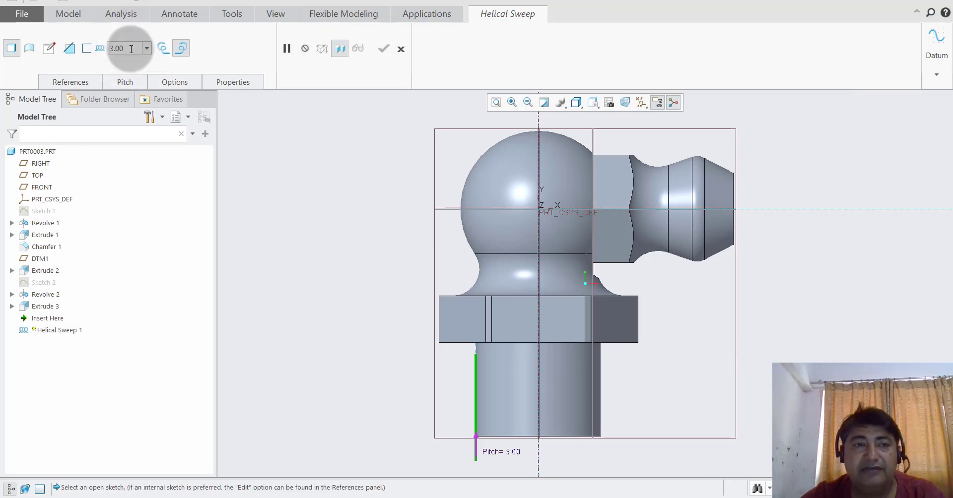
click(48, 49)
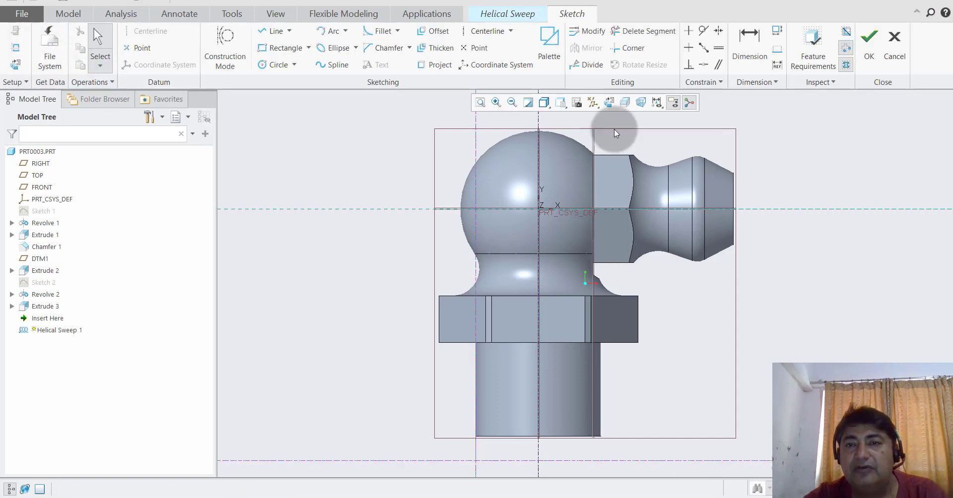
click(611, 102)
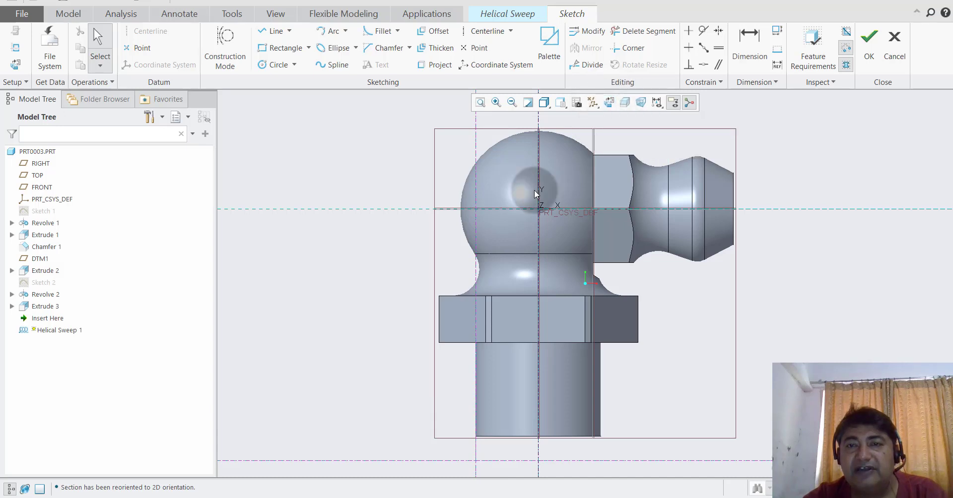
scroll(534, 190, up, 2)
scroll(501, 371, down, 3)
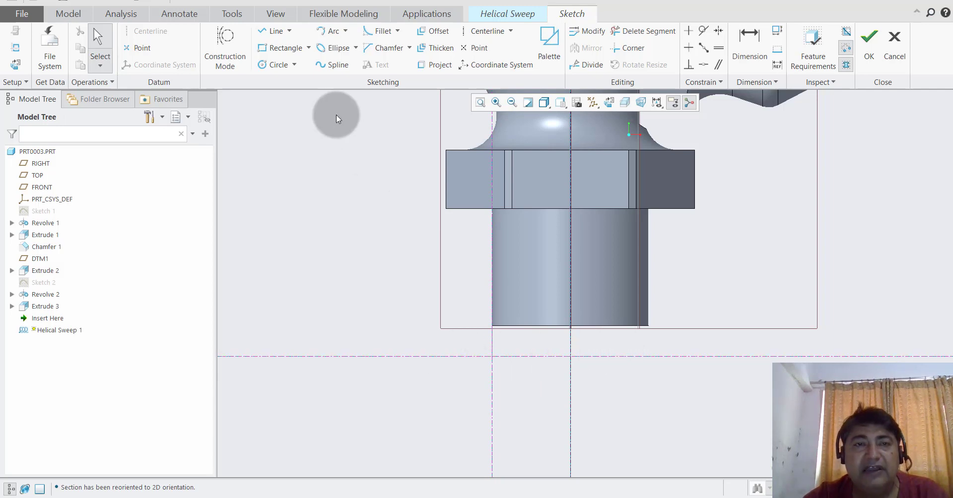
Sketch a closed triangle at the helix start point, with a vertical side about 2.9 long on the shank's edge line and its apex toward the axis.
click(277, 32)
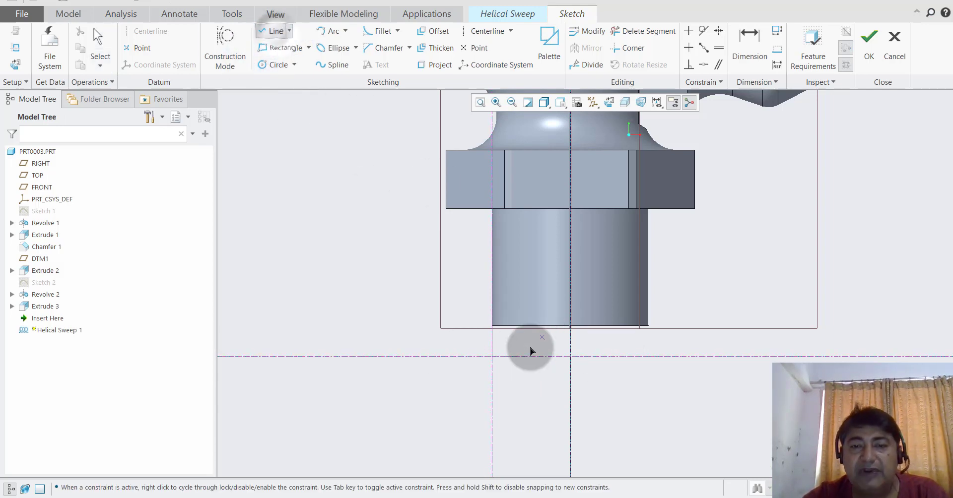
click(492, 356)
click(492, 383)
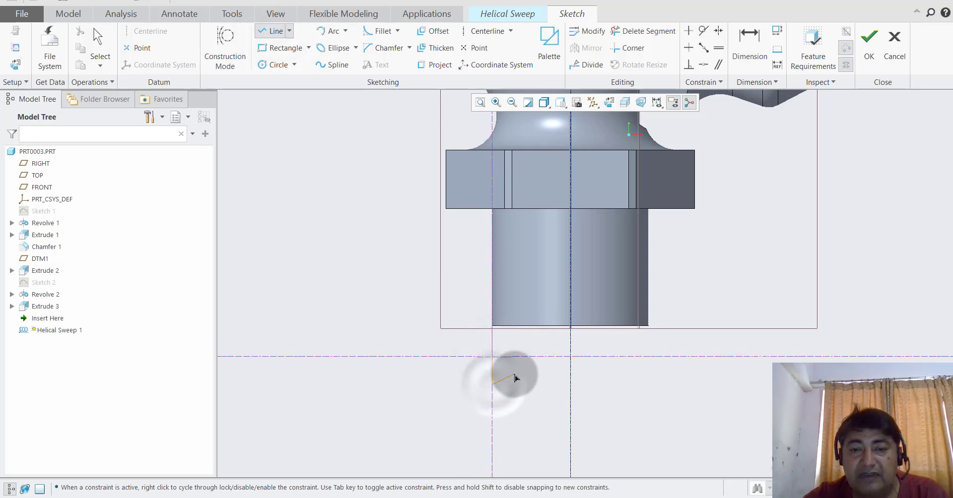
click(513, 374)
click(491, 356)
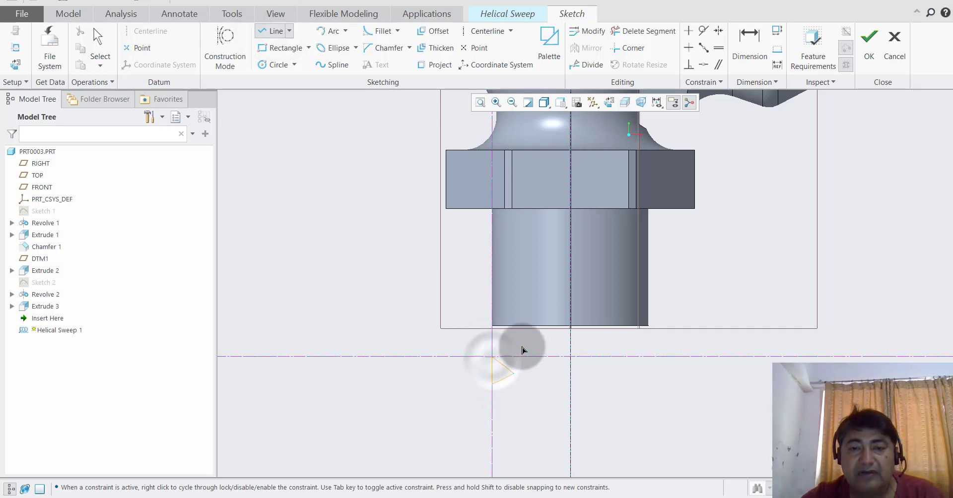
scroll(516, 382, up, 4)
middle_click(524, 386)
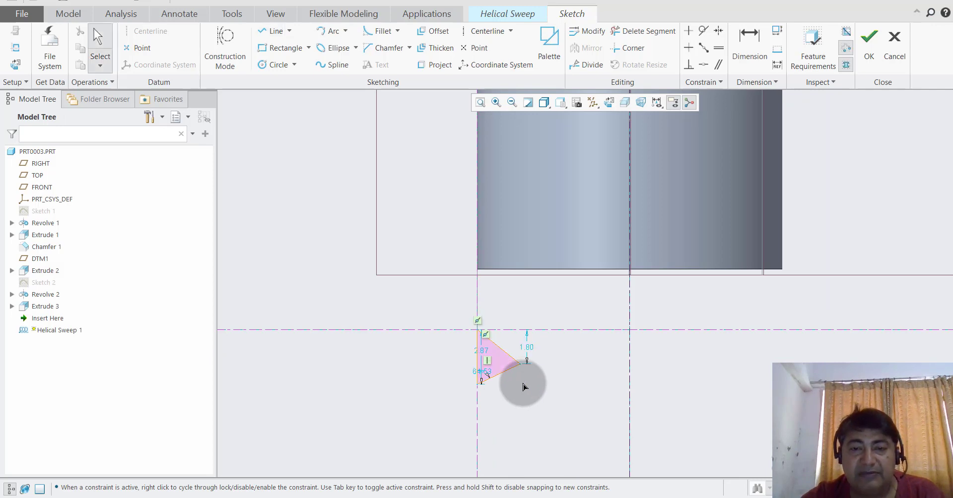
Set both angles at the triangle's vertical side to 60 degrees, adding the missing upper angle dimension.
scroll(516, 382, up, 4)
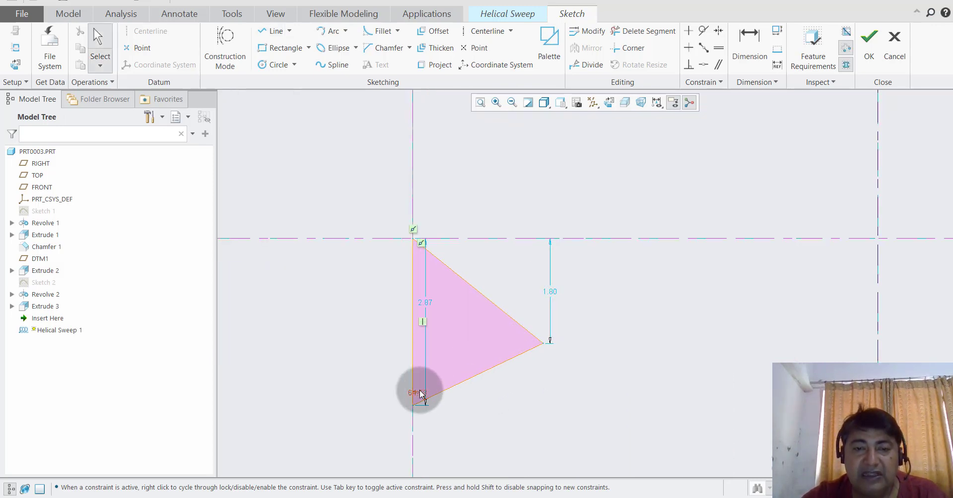
double_click(420, 394)
text(60)
key(Return)
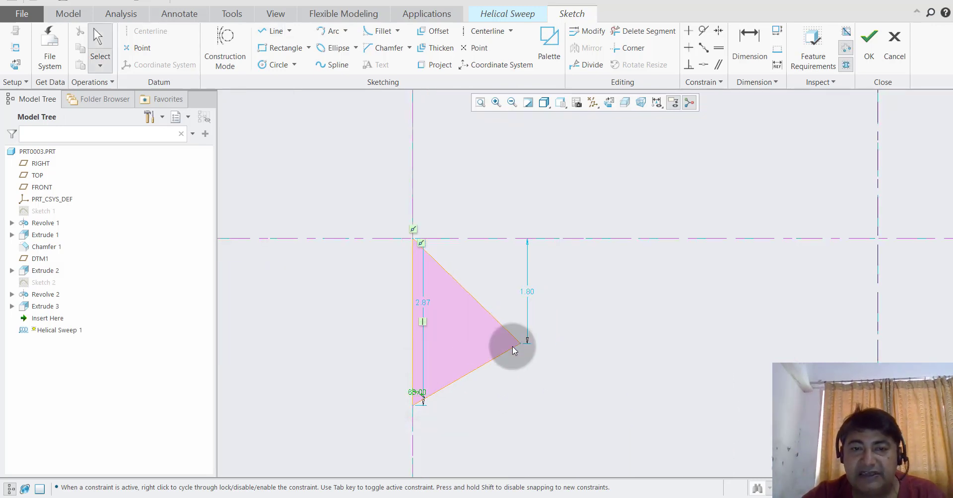
click(749, 40)
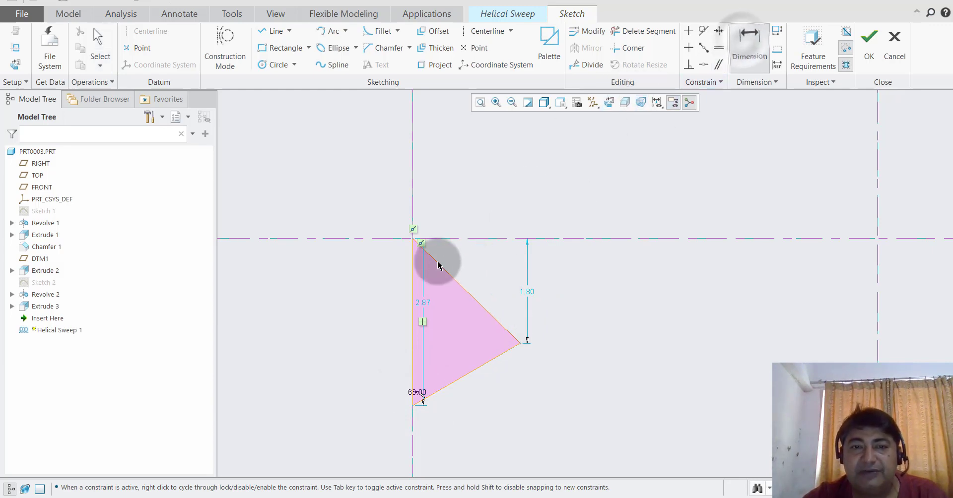
click(413, 276)
click(439, 264)
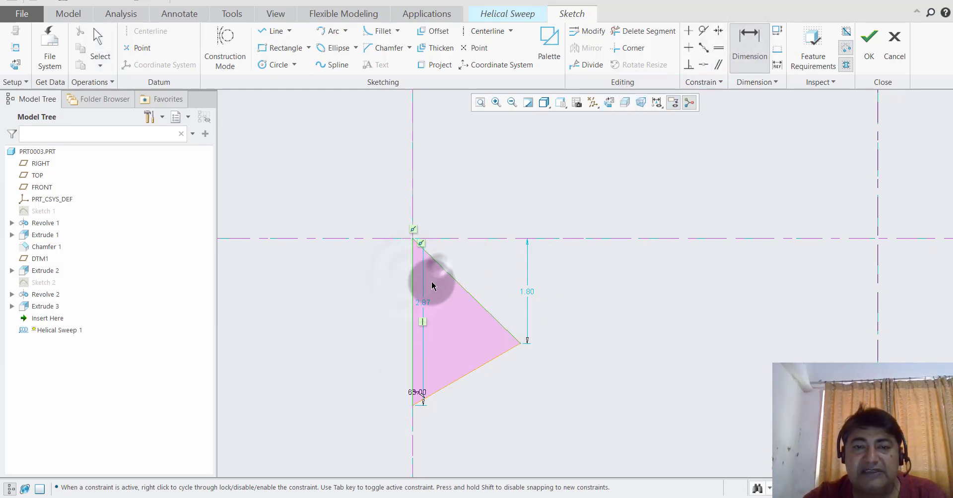
middle_click(450, 310)
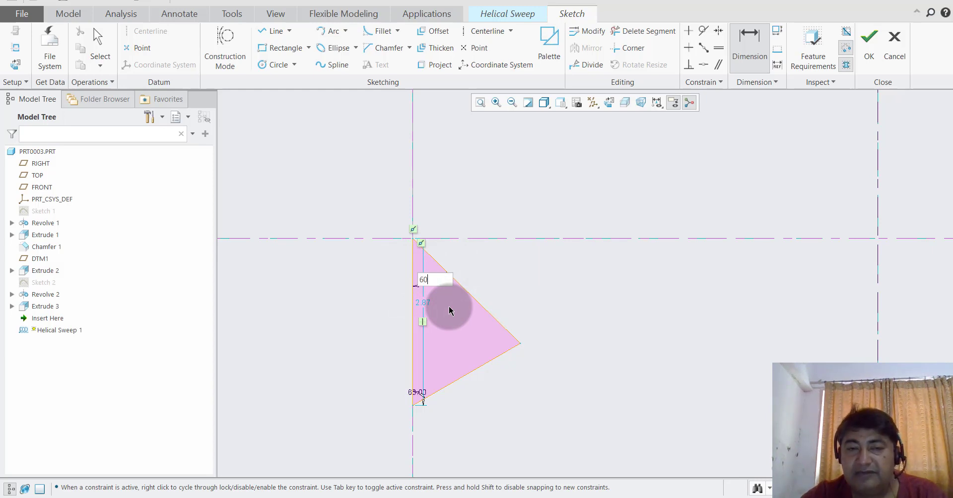
key(Return)
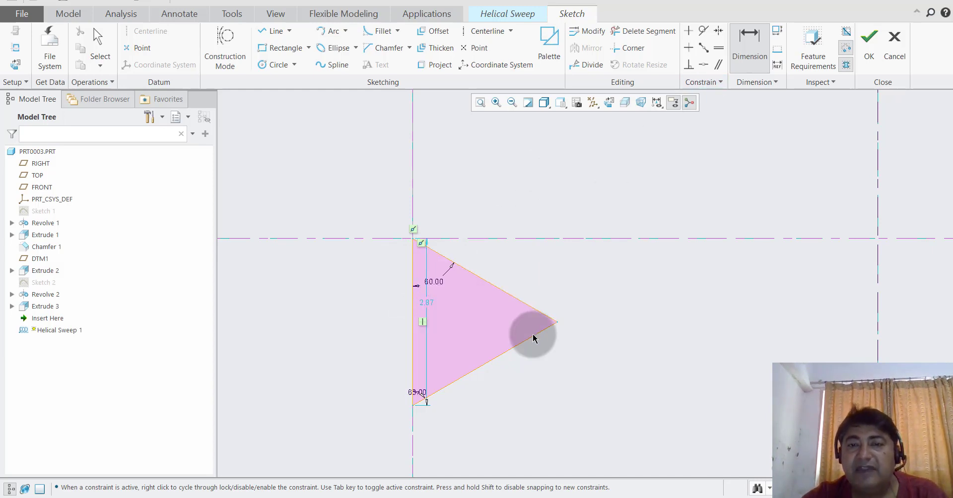
Dimension the triangle's depth from its vertical side to the apex as 1.7.
click(414, 328)
middle_click(515, 188)
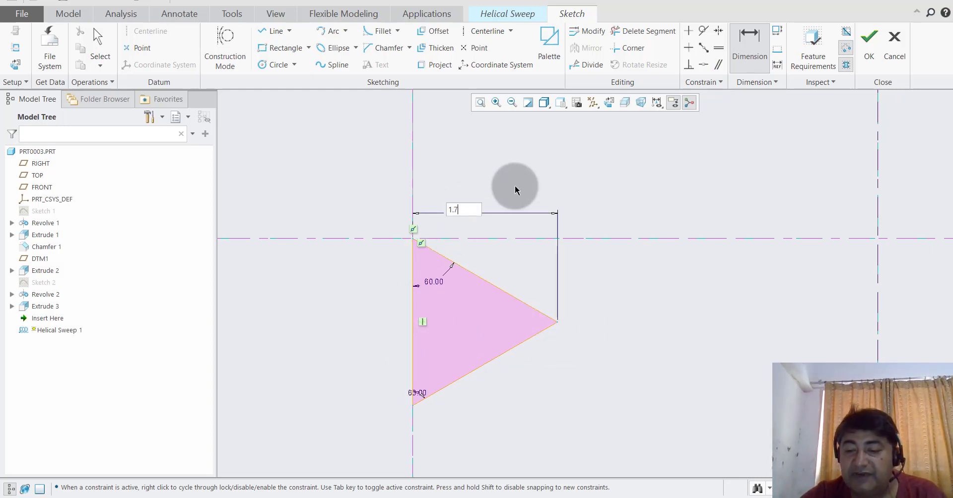
key(Return)
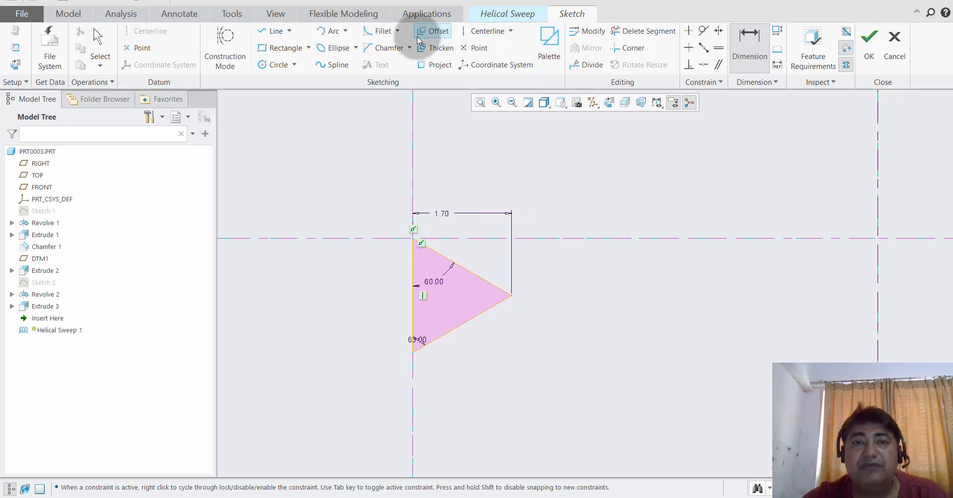
Fillet the triangle's apex in the thread section with a radius of about 0.22.
click(381, 30)
click(483, 279)
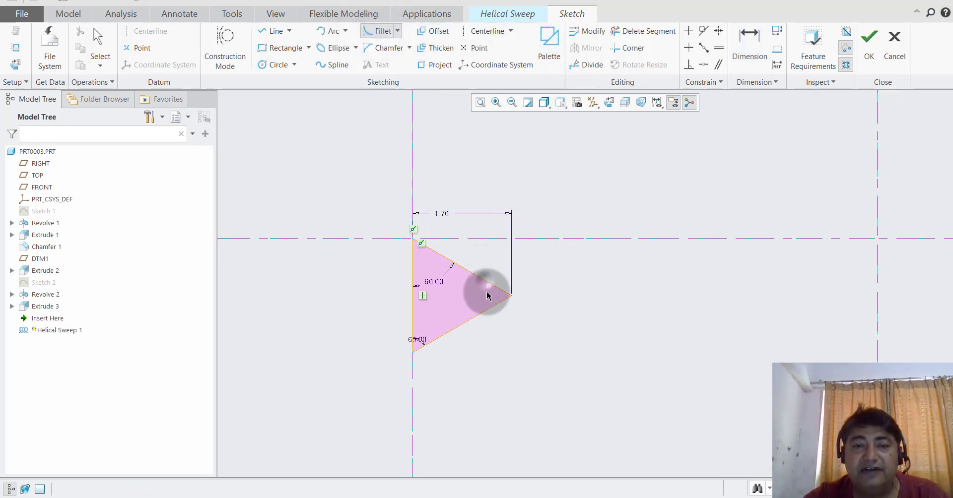
click(492, 309)
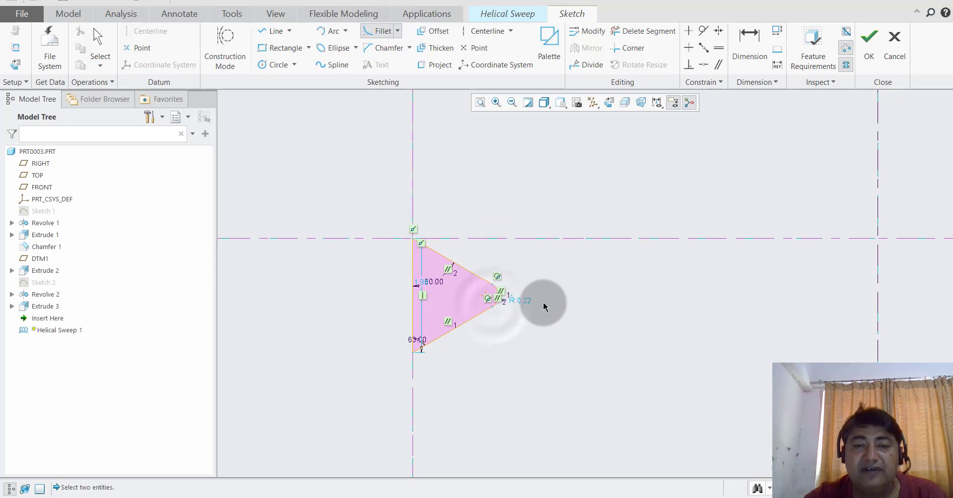
middle_click(545, 306)
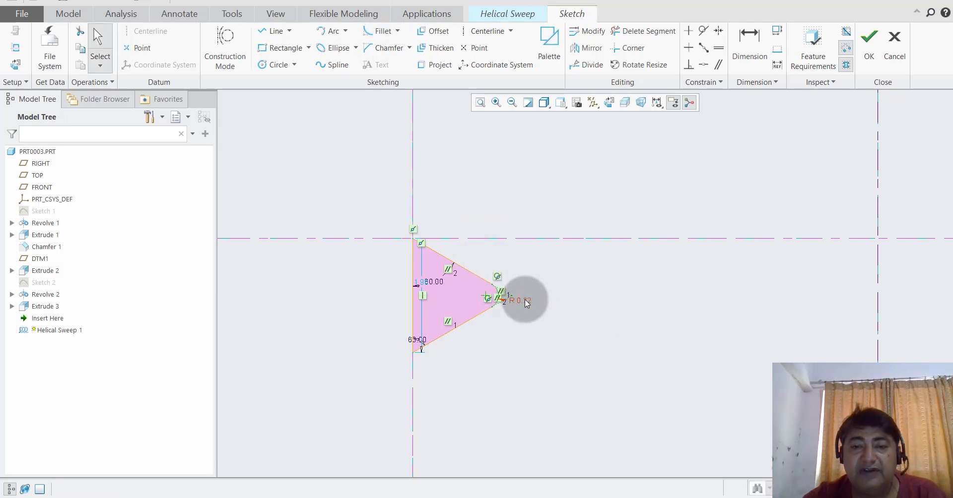
Set the radius of the fillet at the triangle's apex to 0.015.
double_click(527, 303)
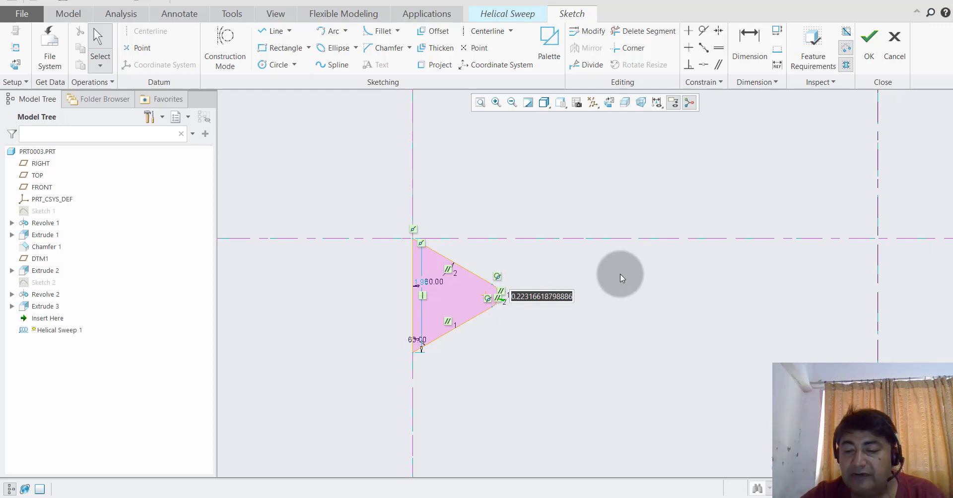
text(.15)
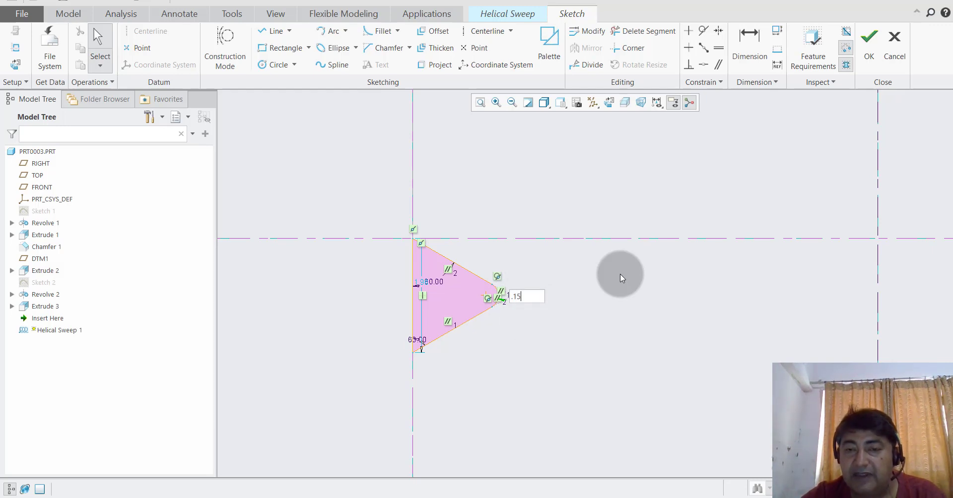
key(BackSpace)
key(BackSpace)
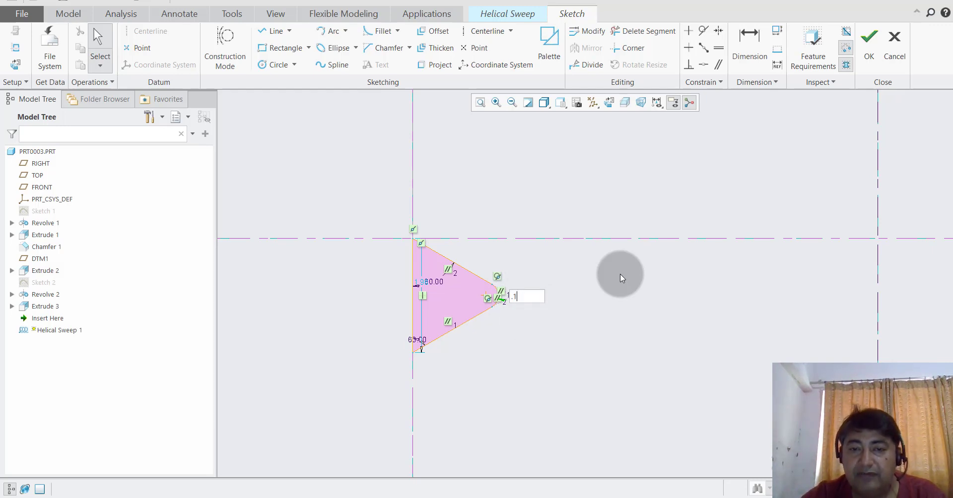
text(15)
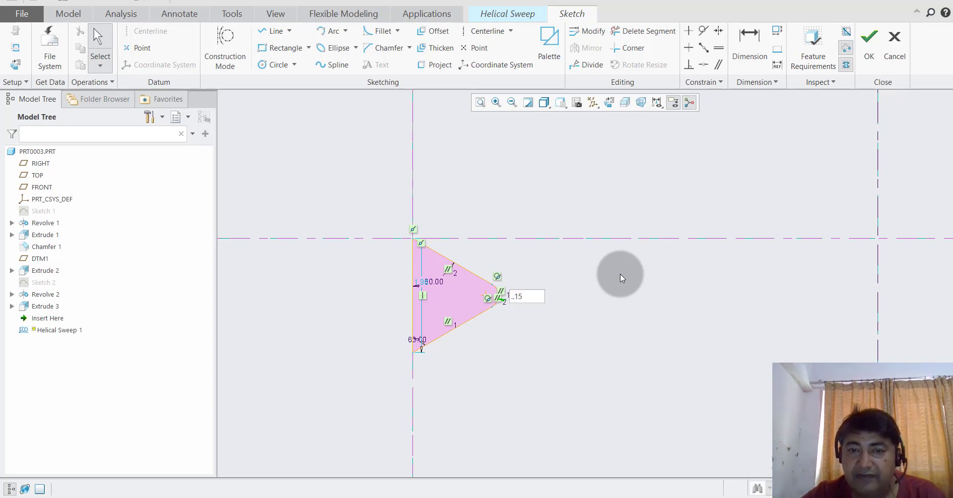
key(BackSpace)
key(BackSpace)
key(BackSpace)
key(BackSpace)
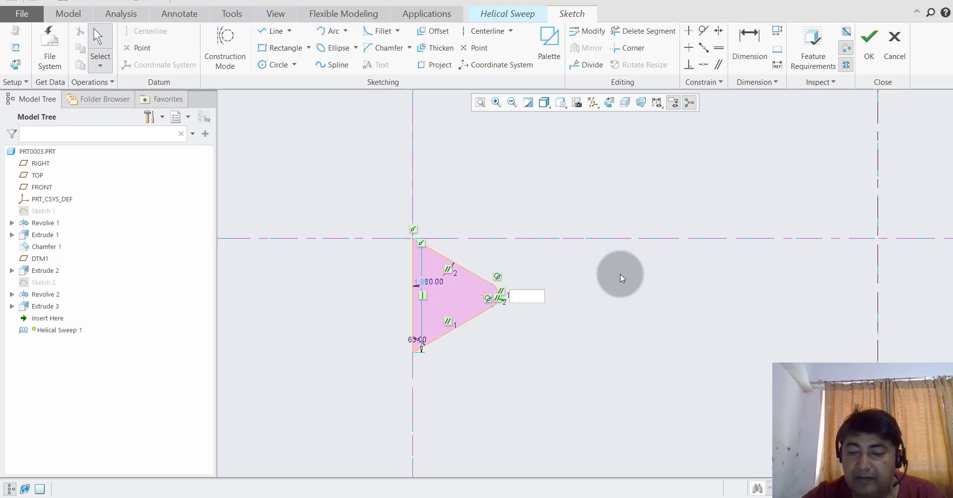
text(.015)
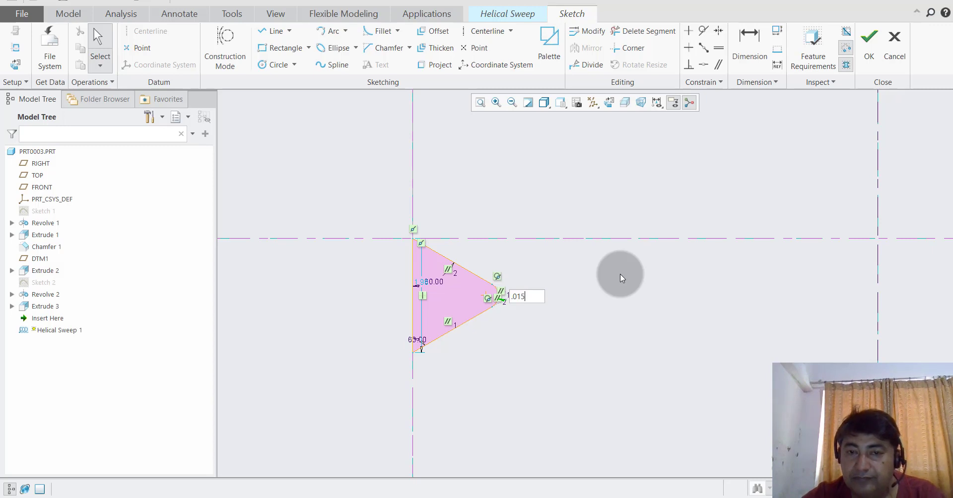
key(Return)
scroll(545, 296, down, 6)
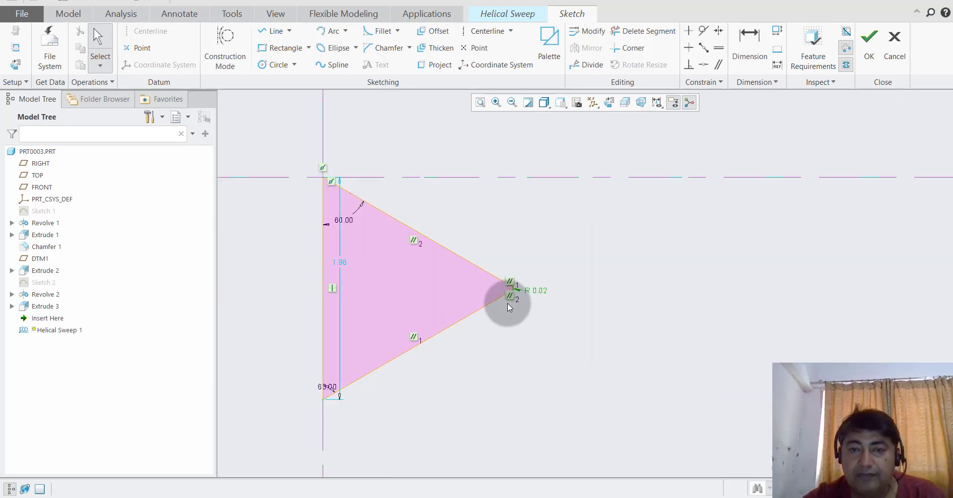
scroll(517, 286, up, 6)
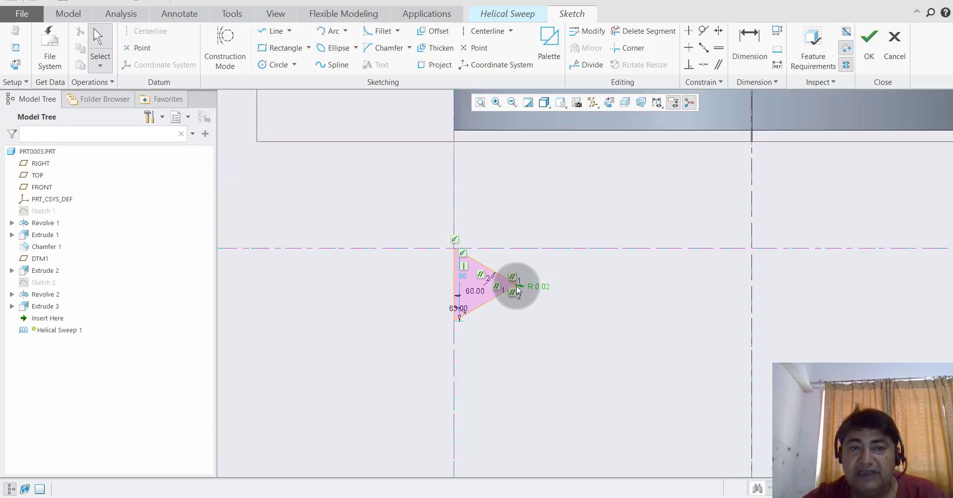
scroll(624, 297, up, 2)
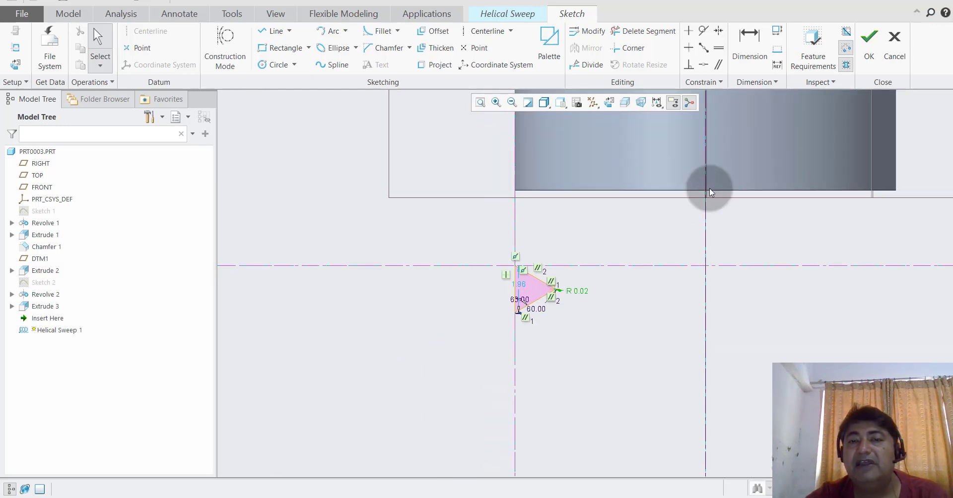
Finish the section sketch and complete the helical sweep as a material-removing cut that forms the thread in the shank.
click(869, 45)
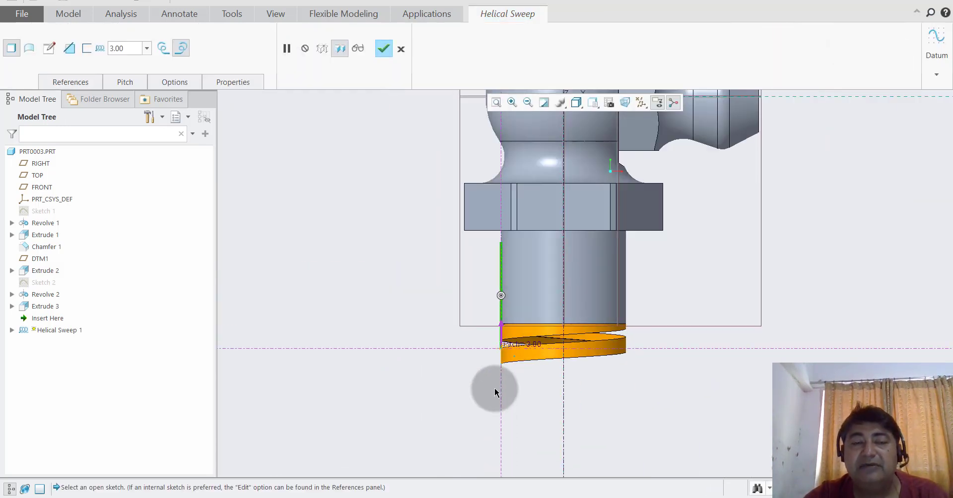
mouse_move(402, 326)
middle_down()
mouse_move(400, 300)
mouse_move(400, 328)
middle_up()
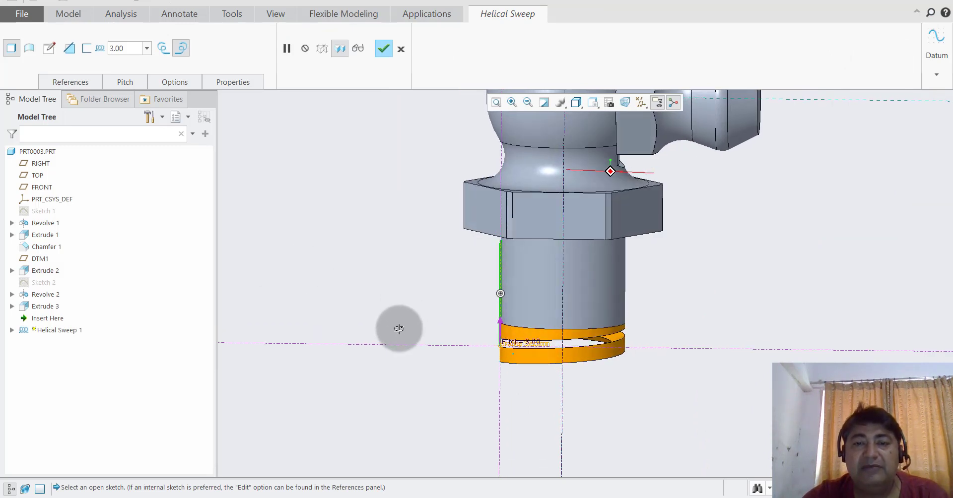
click(69, 50)
middle_drag(393, 350, 395, 283)
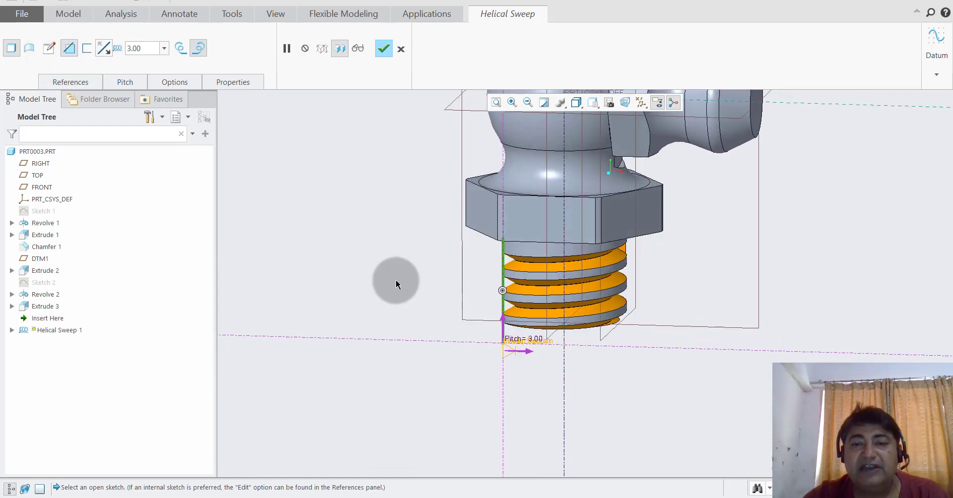
click(385, 49)
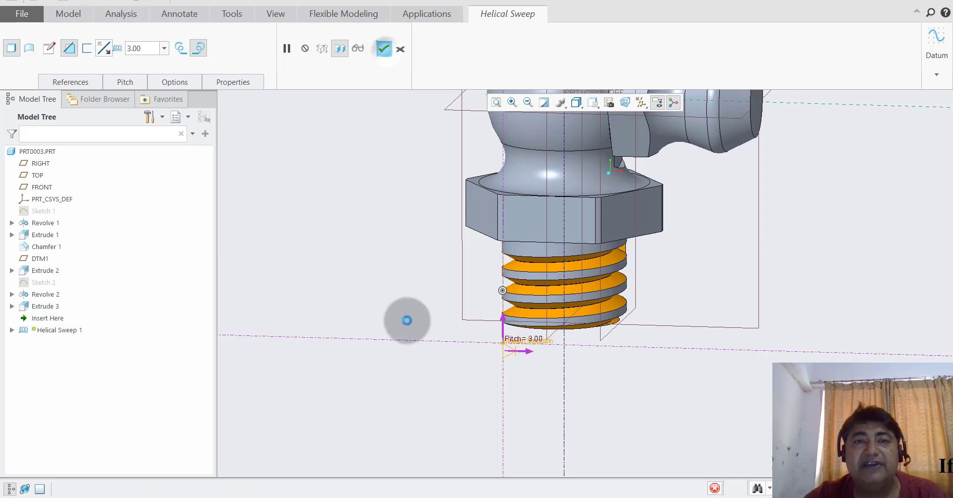
Examine the threaded shank, its end face and the hexagon flange from several sides.
scroll(455, 419, down, 3)
middle_drag(480, 437, 462, 406)
scroll(565, 404, up, 2)
middle_drag(562, 404, 492, 325)
scroll(489, 374, up, 3)
scroll(489, 376, down, 6)
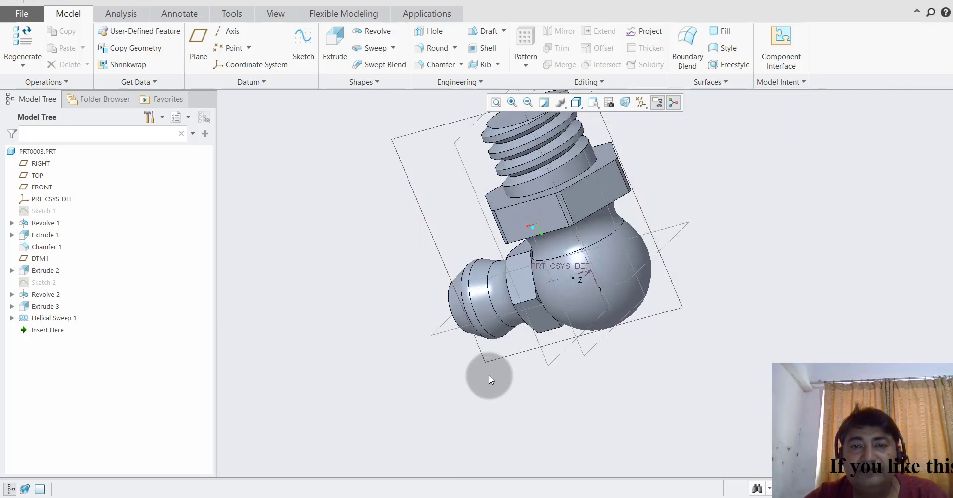
scroll(528, 211, up, 5)
scroll(528, 210, down, 3)
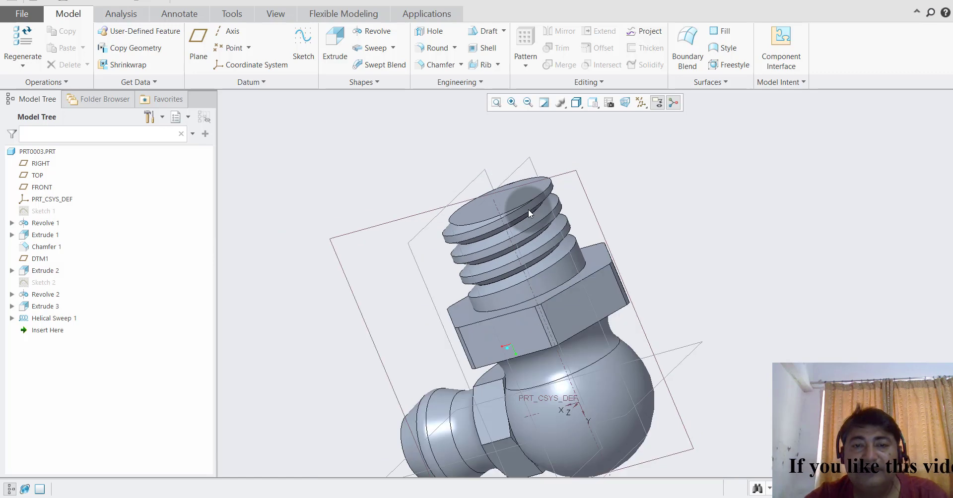
middle_drag(620, 218, 637, 183)
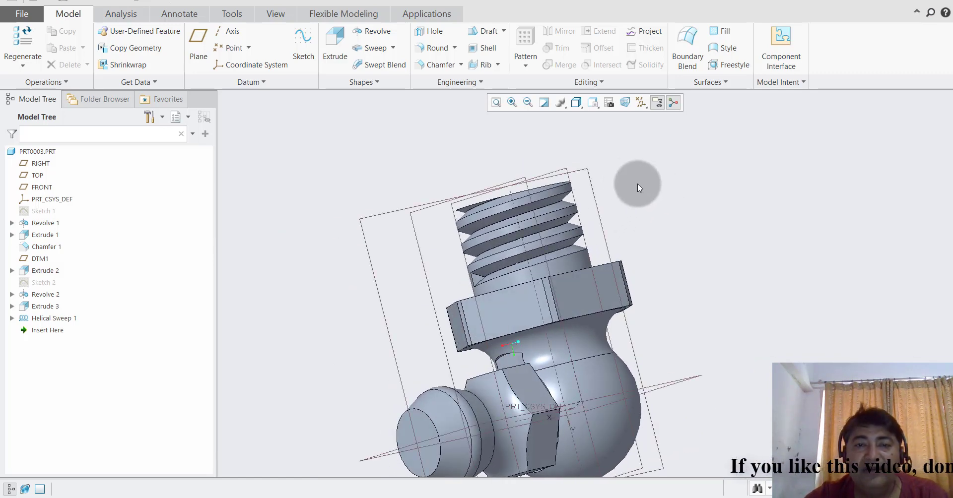
Try to chamfer the outer edge of the shank's threaded end by 0.50, and discard the chamfer.
click(429, 69)
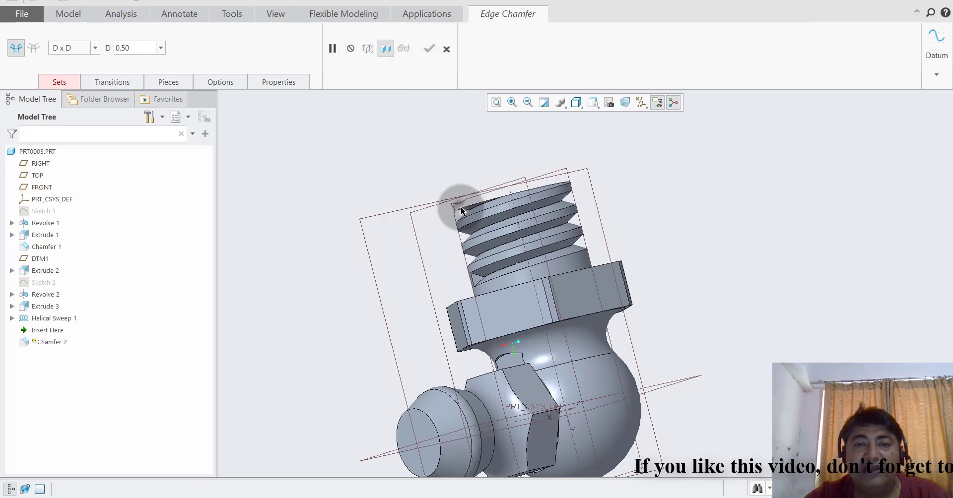
click(462, 209)
scroll(451, 170, up, 3)
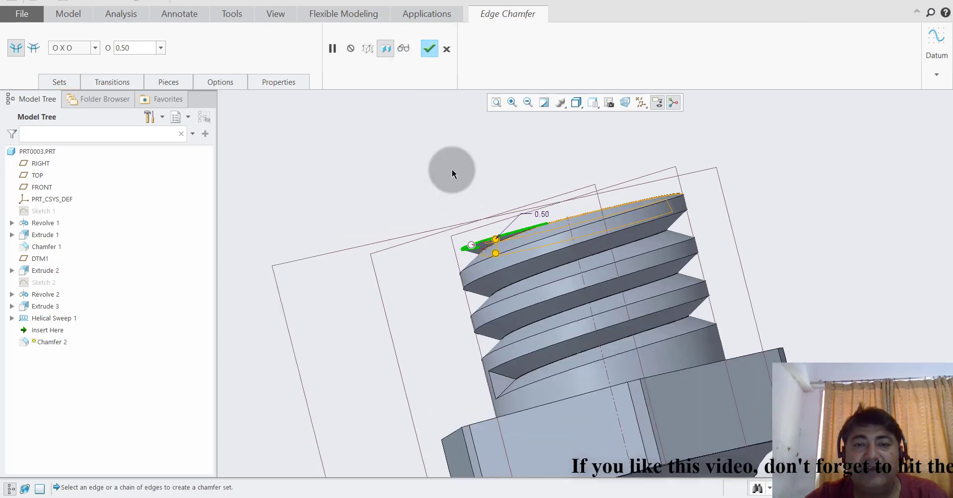
middle_drag(453, 170, 504, 159)
click(430, 49)
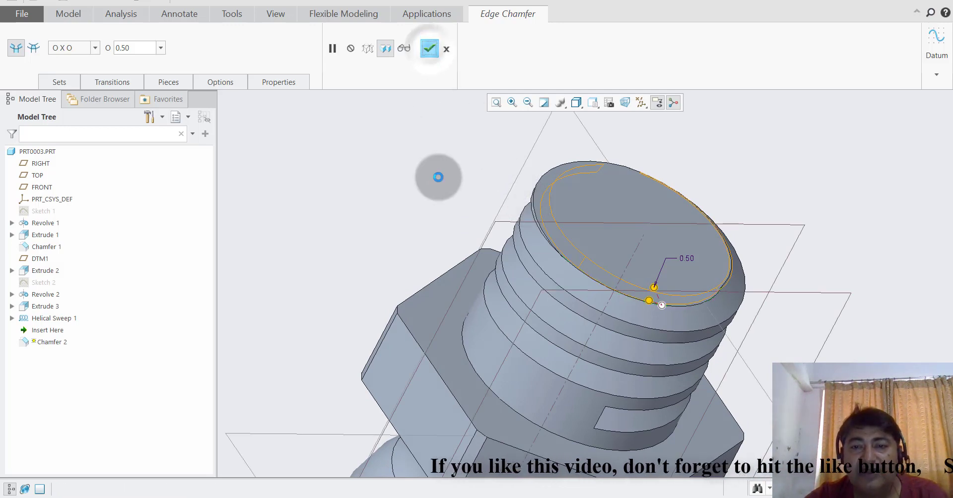
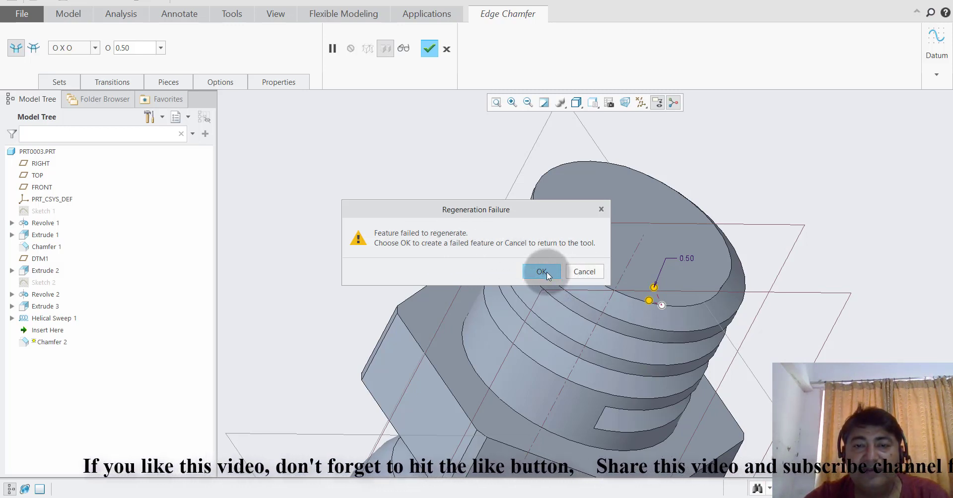
click(583, 273)
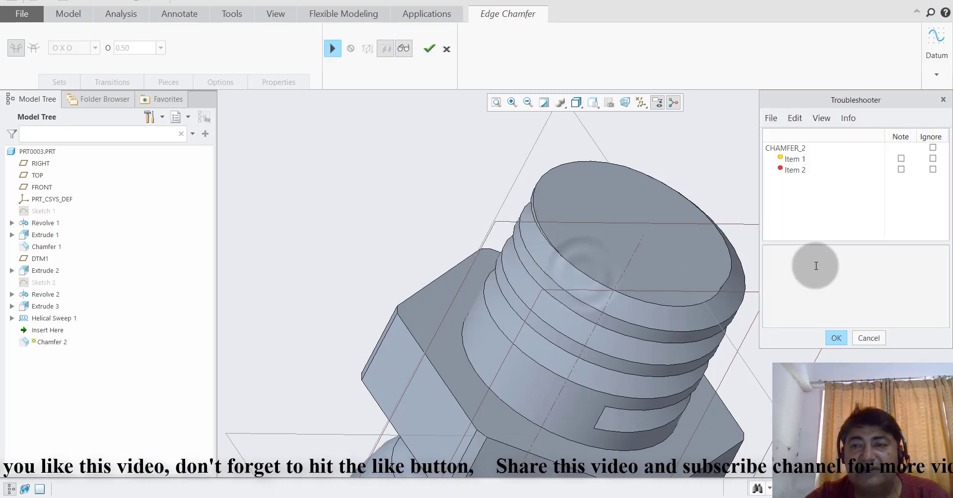
click(880, 343)
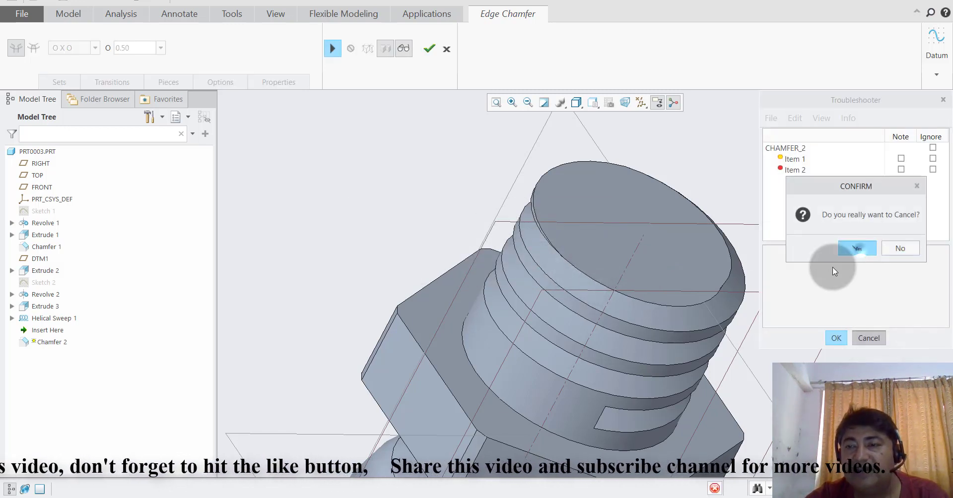
click(859, 249)
click(448, 56)
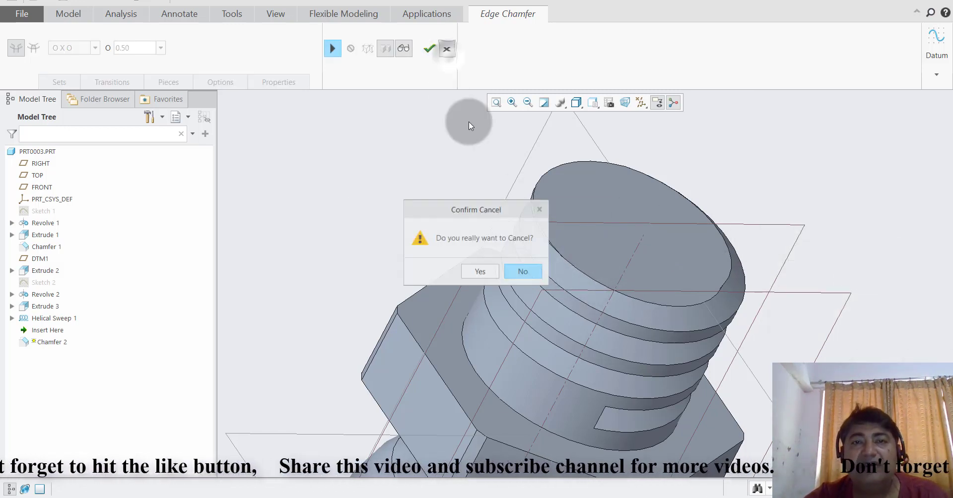
click(479, 271)
Round the edge where the threaded shank meets the underside of the hexagon flange with a radius of 1.
scroll(474, 195, up, 3)
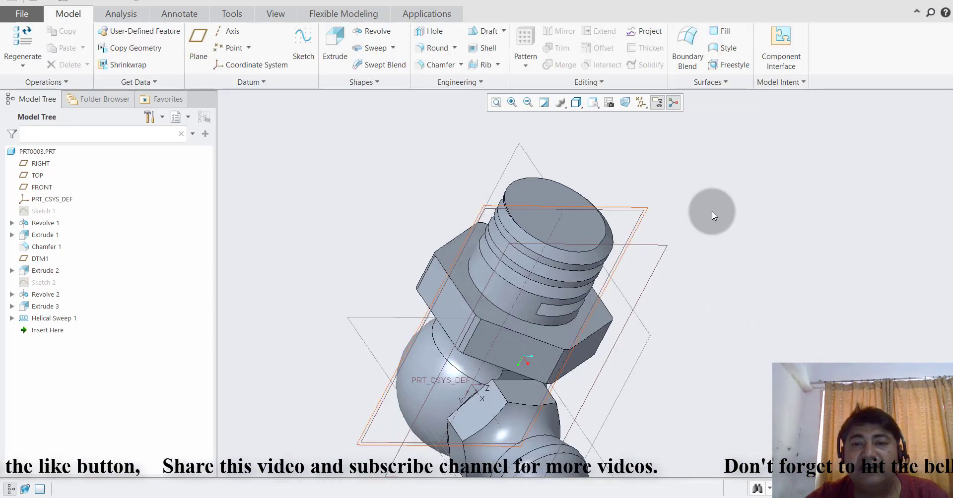
middle_drag(714, 222, 768, 276)
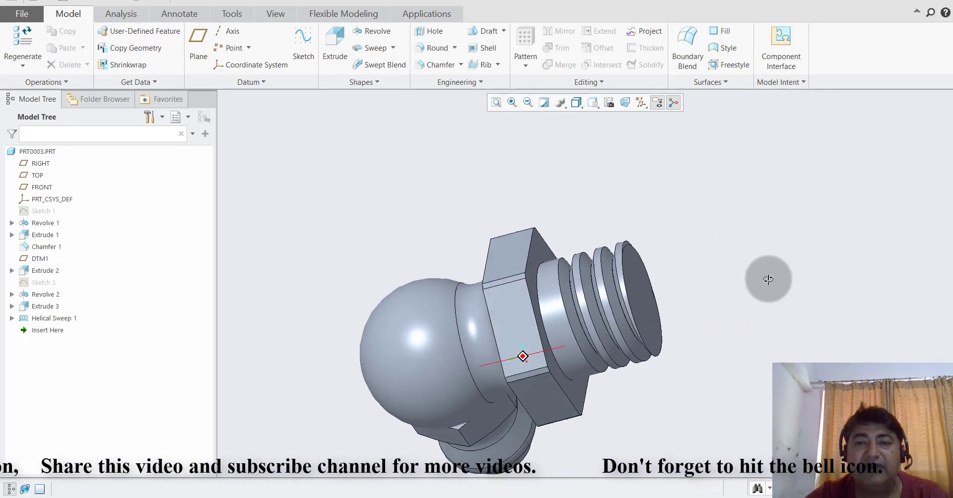
middle_drag(715, 236, 663, 315)
scroll(667, 336, up, 2)
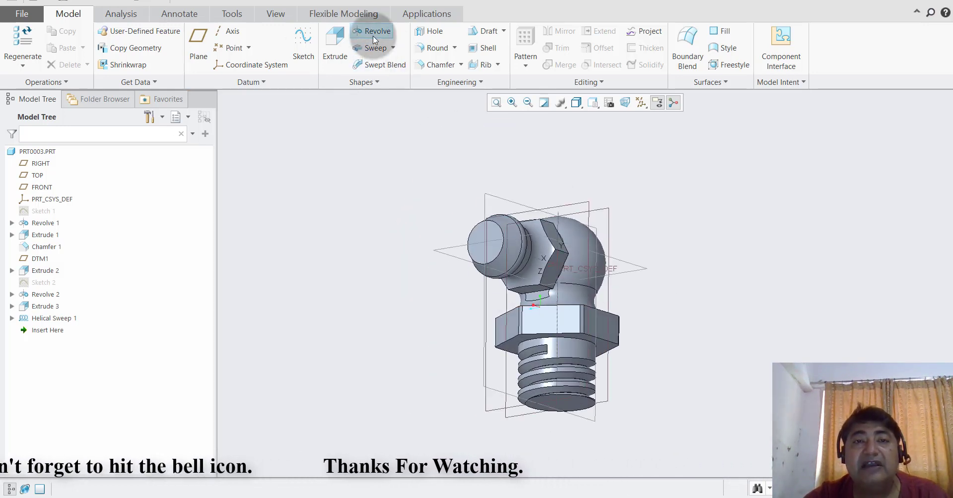
click(434, 48)
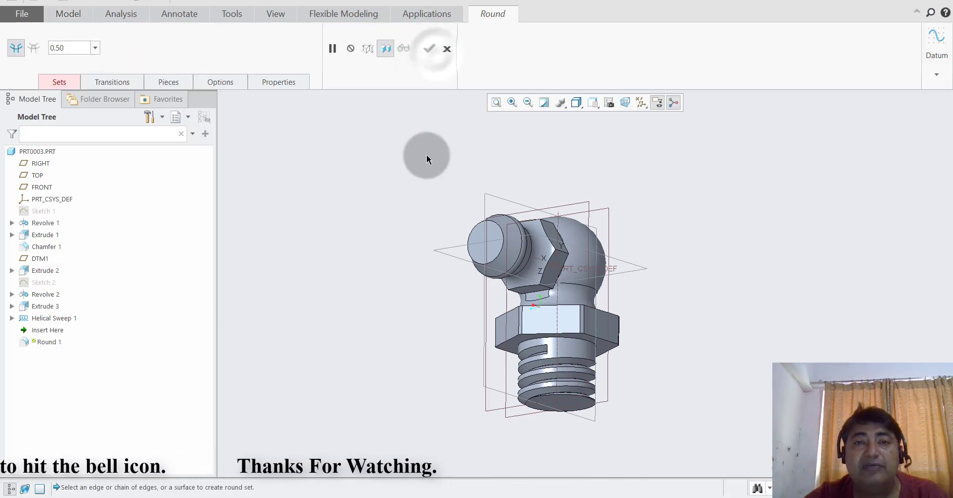
scroll(521, 335, down, 3)
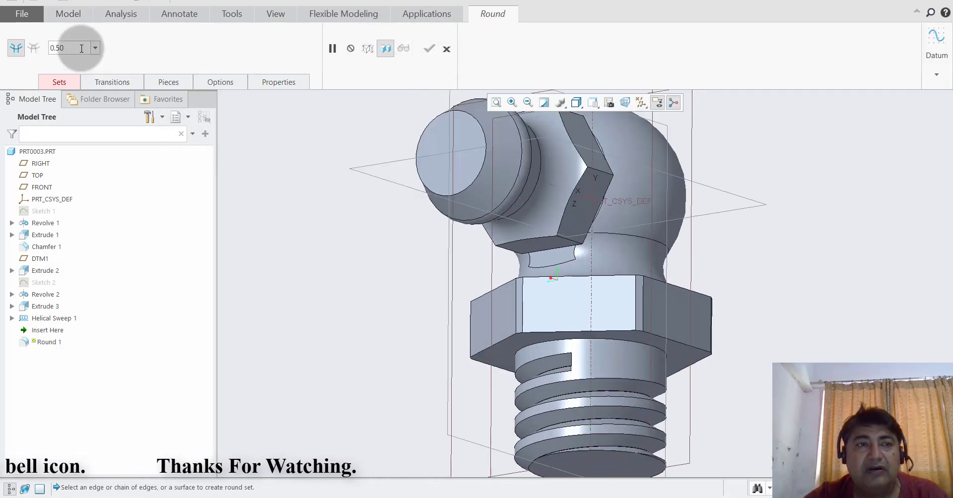
double_click(81, 48)
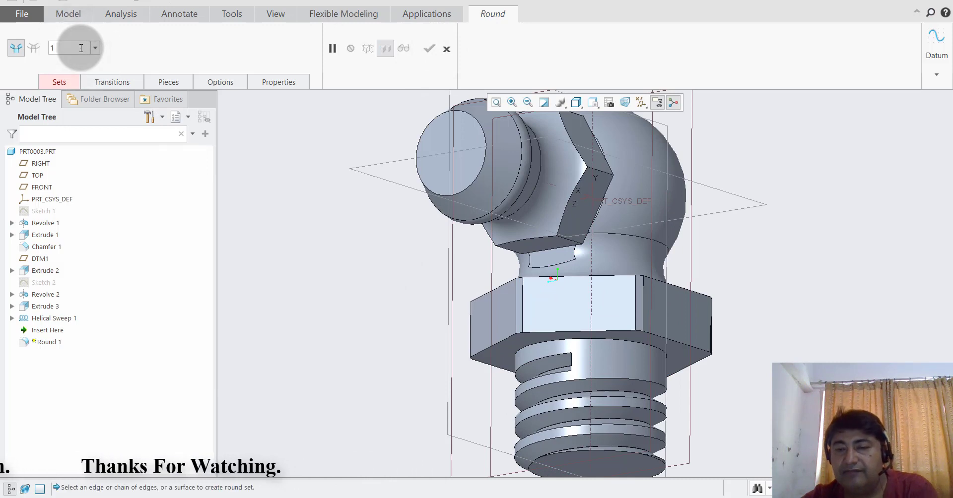
click(621, 340)
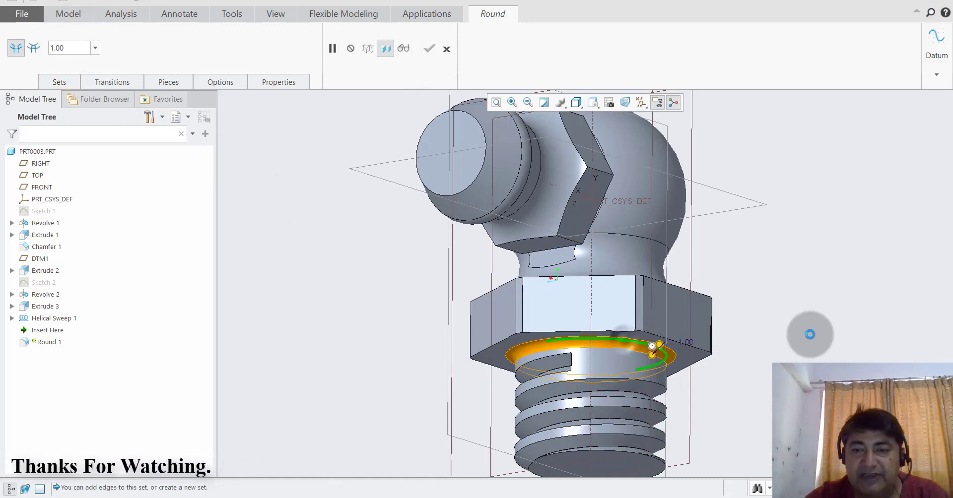
click(427, 48)
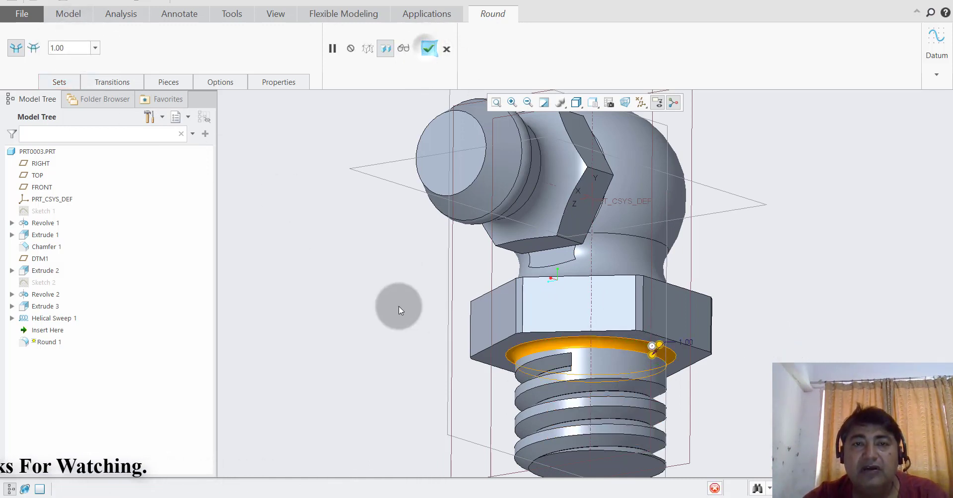
scroll(401, 310, down, 3)
middle_drag(401, 309, 510, 331)
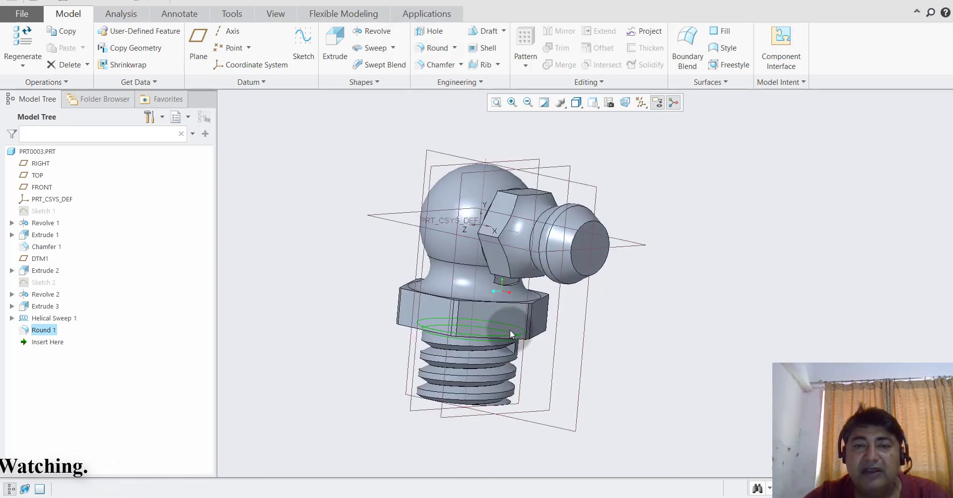
Start an extrusion on the flat end face of the threaded shank and sketch a centred circle with a diameter of 5.
click(668, 324)
middle_drag(668, 323, 674, 330)
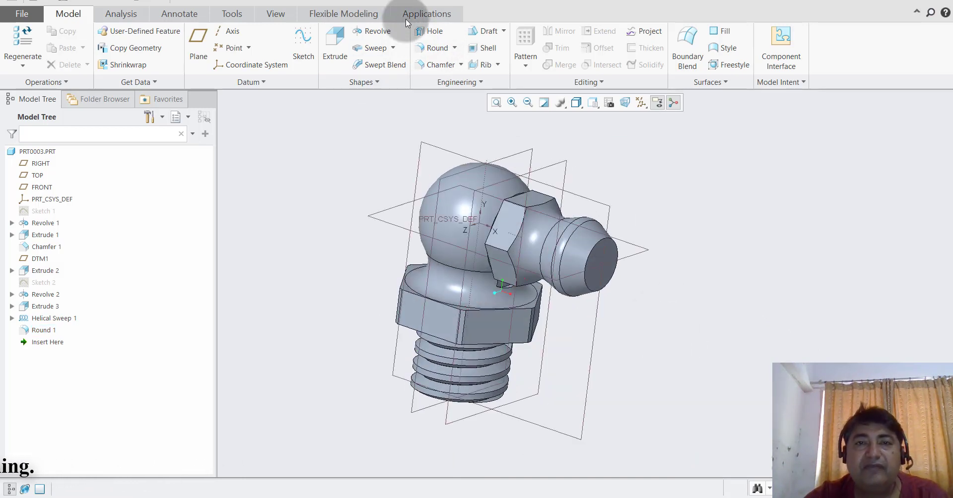
click(338, 55)
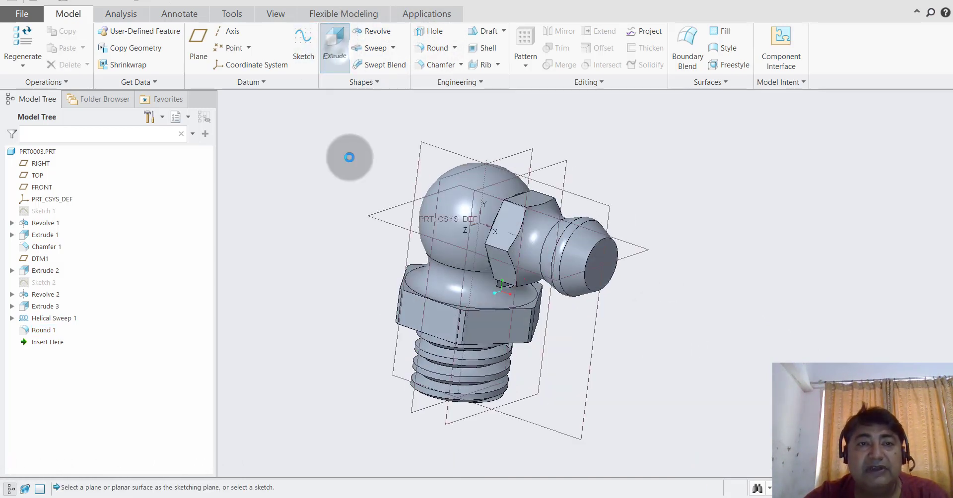
middle_drag(329, 343, 431, 394)
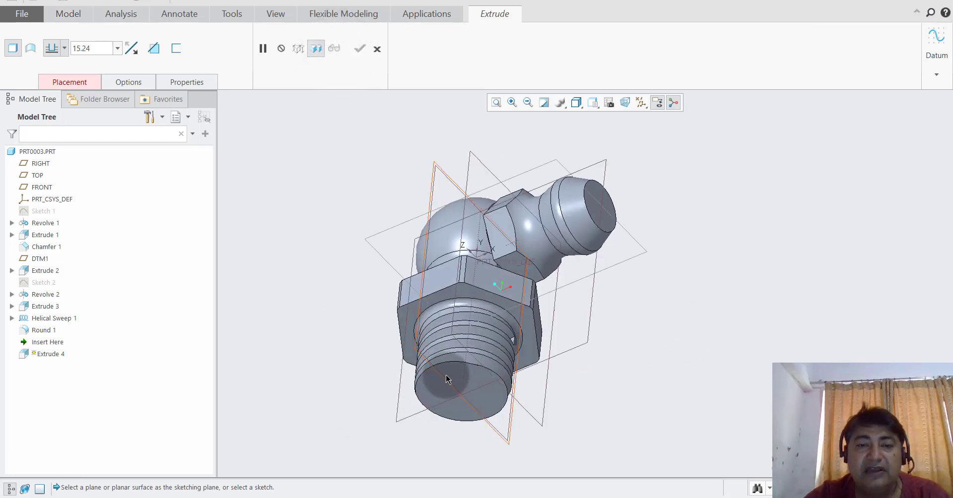
click(432, 391)
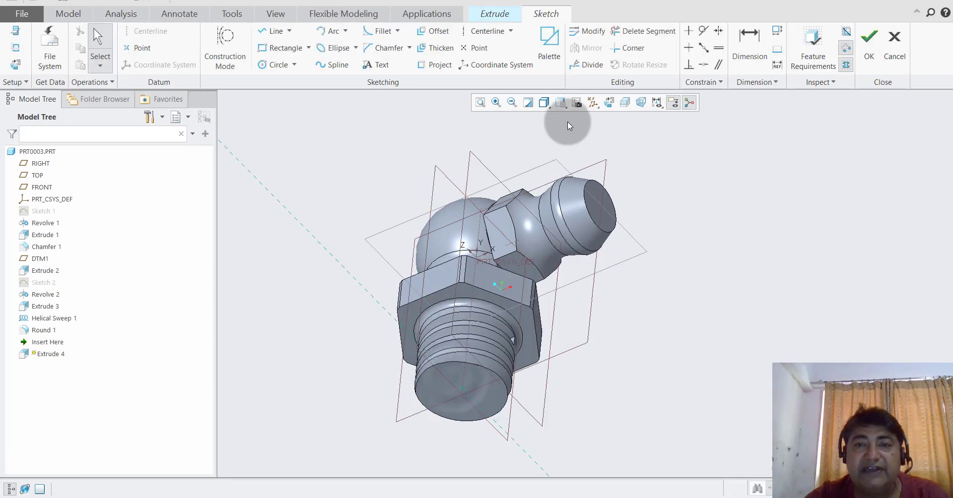
click(610, 102)
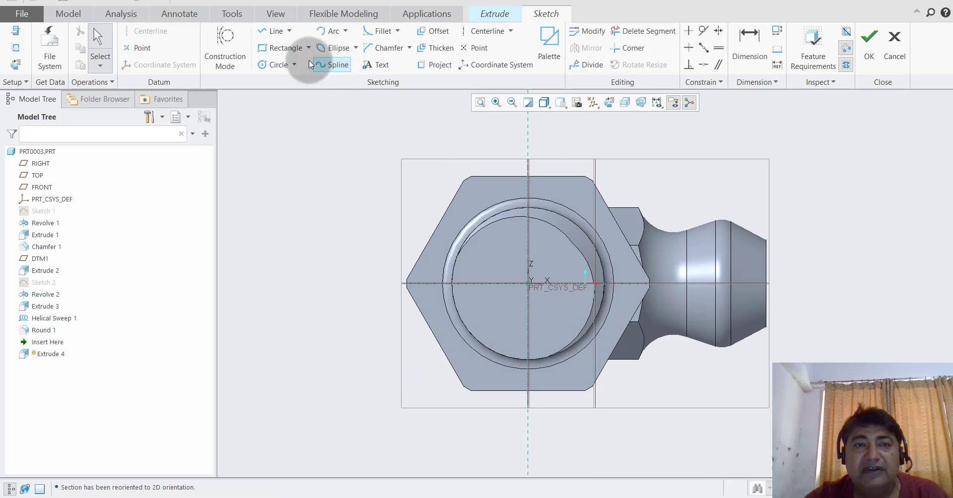
click(275, 65)
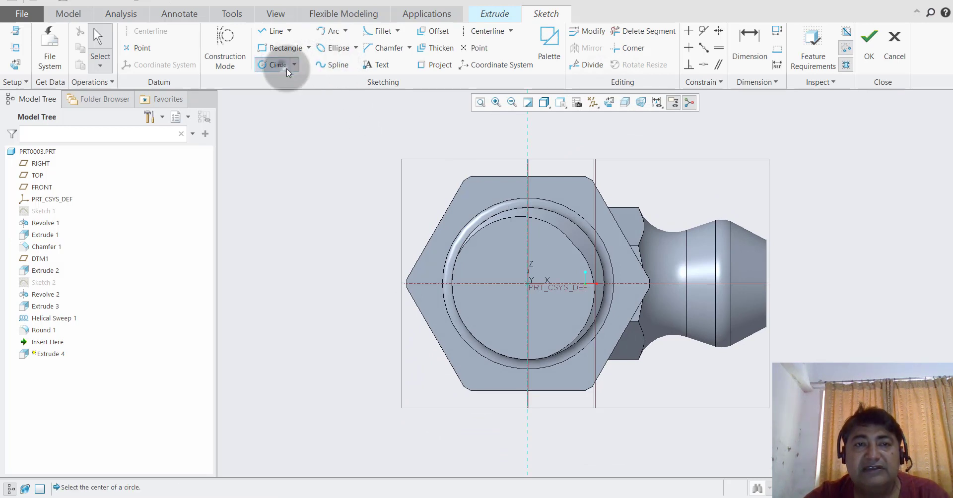
click(542, 274)
middle_click(564, 245)
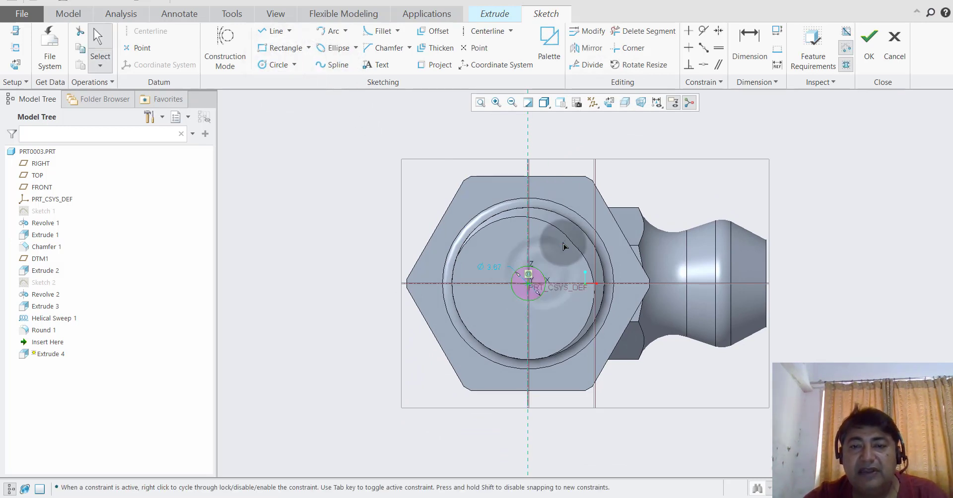
double_click(481, 269)
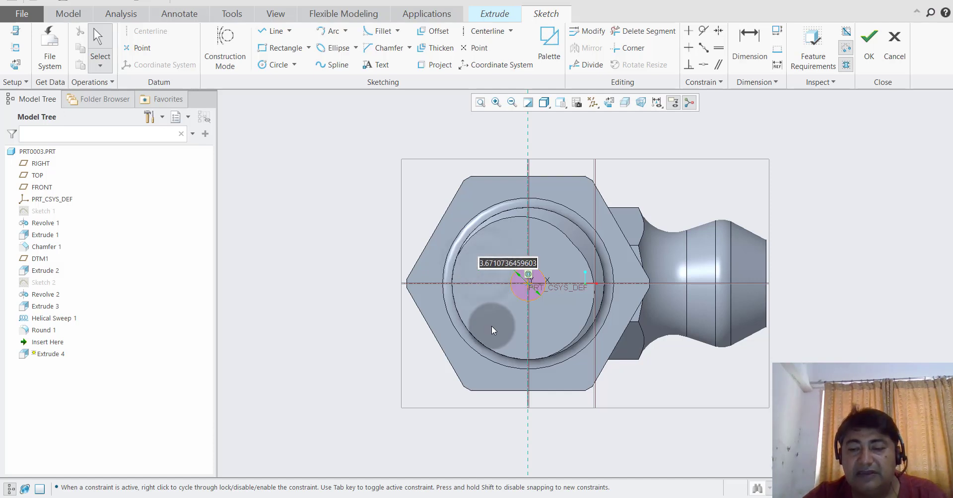
text(5)
key(Return)
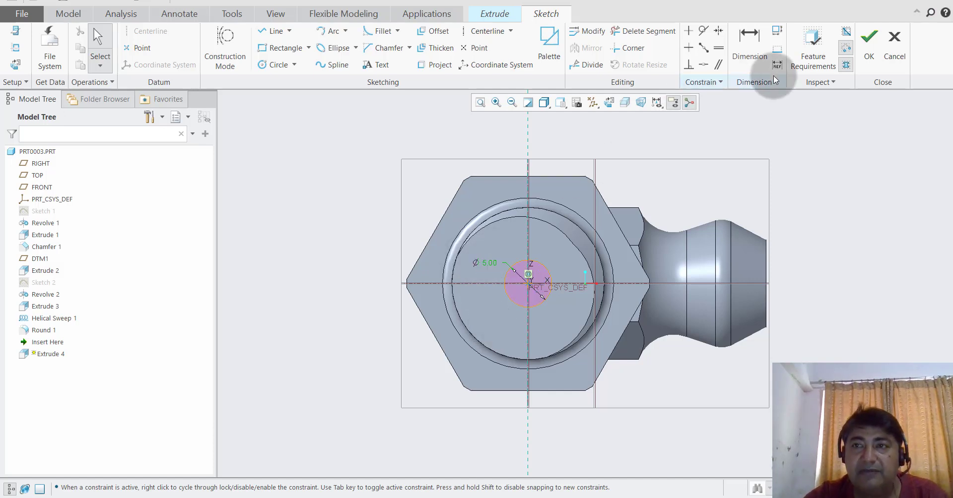
Finish the circle sketch and pull the extrusion up into the shank as a material-removing cut about 24.20 deep.
click(869, 42)
scroll(650, 182, up, 2)
middle_drag(650, 182, 649, 288)
drag(570, 452, 572, 215)
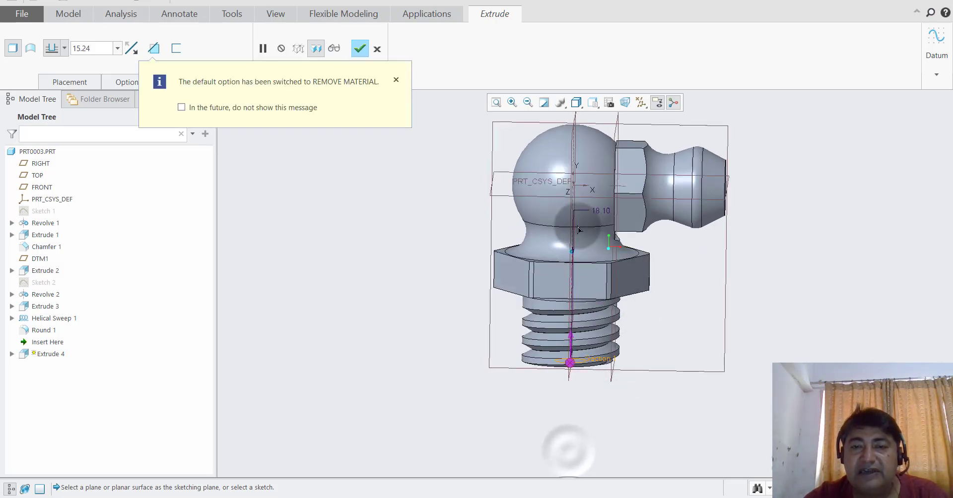
Display the model as wireframe and orient it to the FRONT view to check the depth of the bore.
click(608, 104)
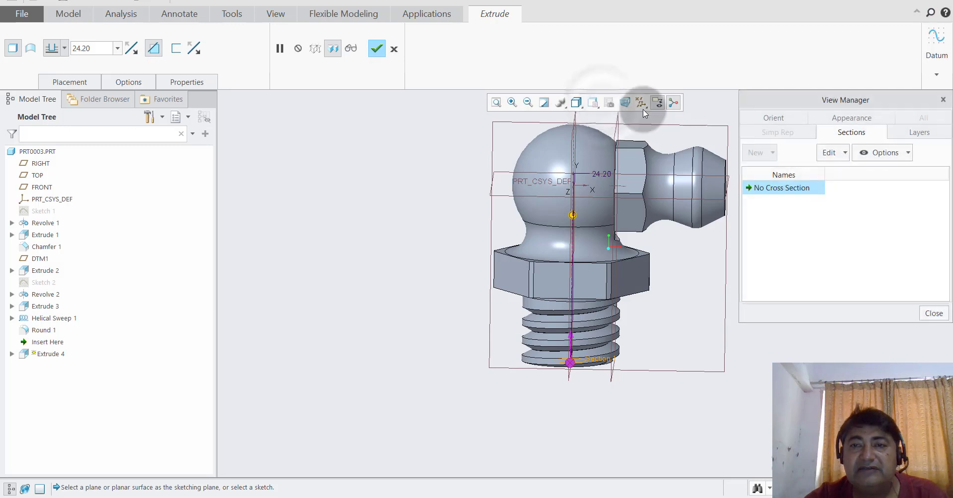
click(943, 100)
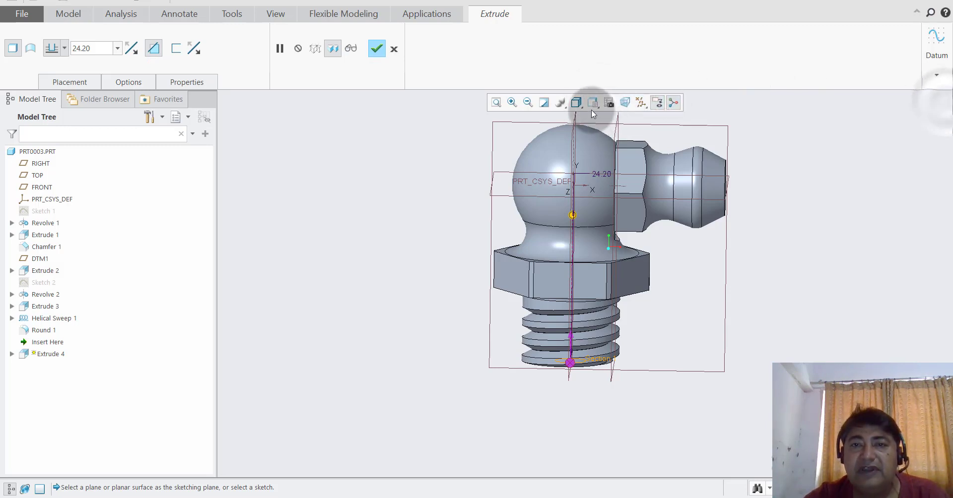
click(577, 102)
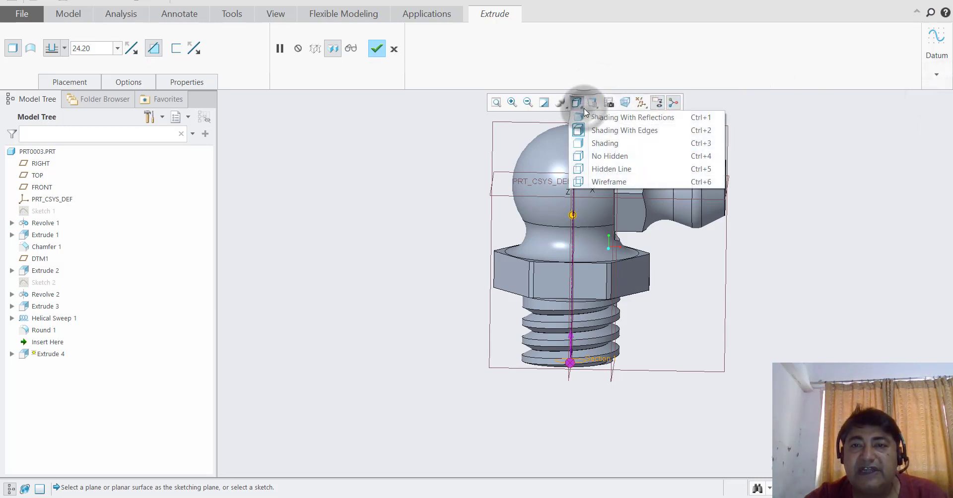
click(604, 182)
scroll(563, 195, up, 2)
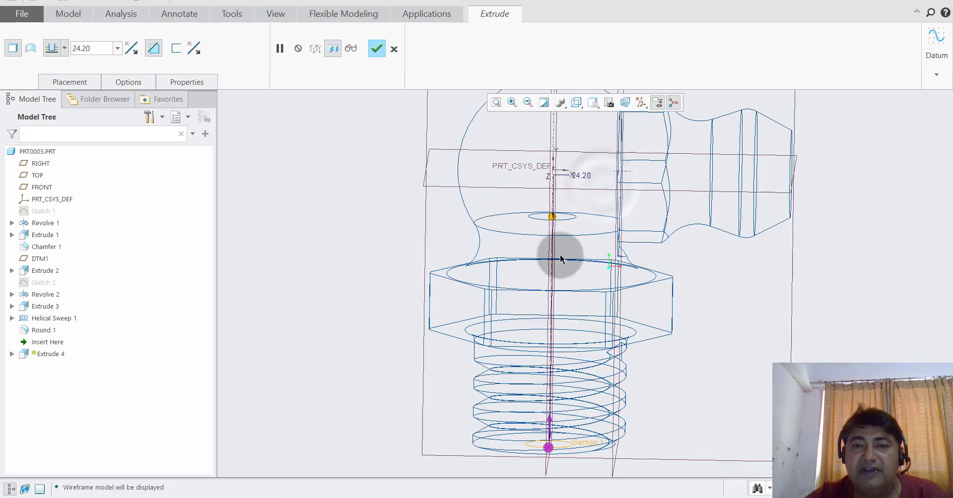
scroll(532, 212, down, 3)
click(593, 103)
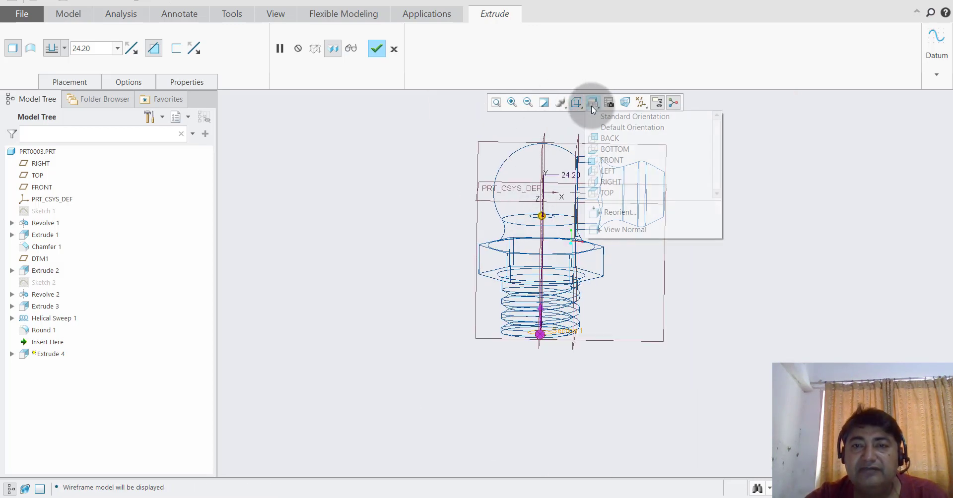
click(608, 160)
Extend the bore's depth to 34.80 so it reaches into the ball, complete the cut and restore shading with edges.
drag(544, 248, 550, 184)
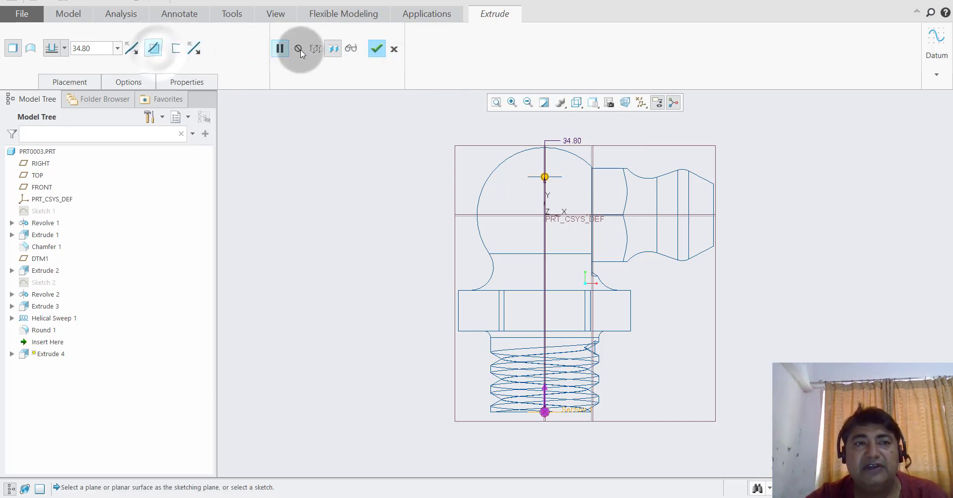
click(376, 51)
key(ctrl+d)
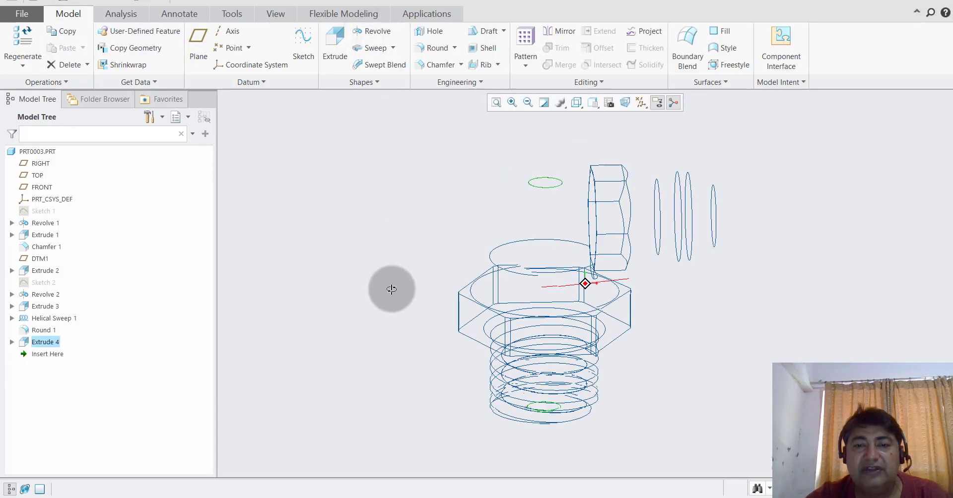
click(579, 106)
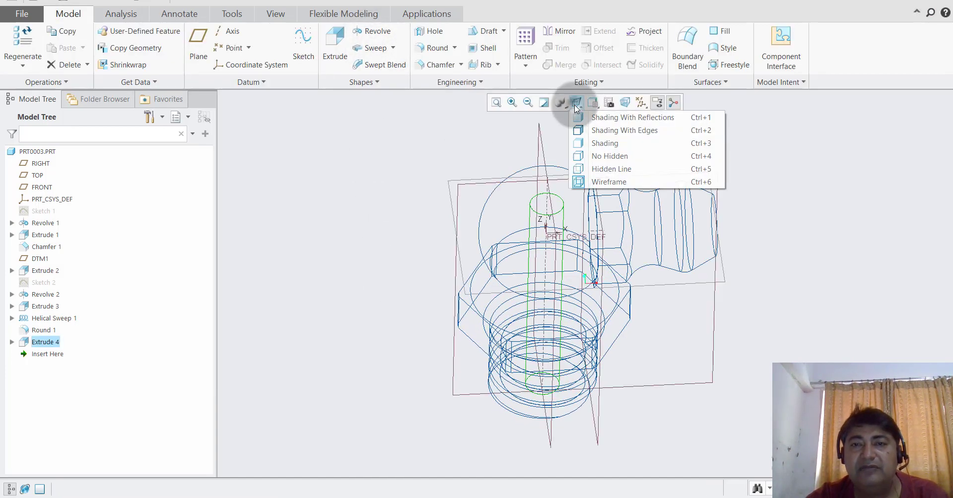
click(609, 130)
Start an extrusion on the flat end face of the side nipple and sketch a centred circle with a diameter of 2.5.
middle_drag(739, 232, 776, 229)
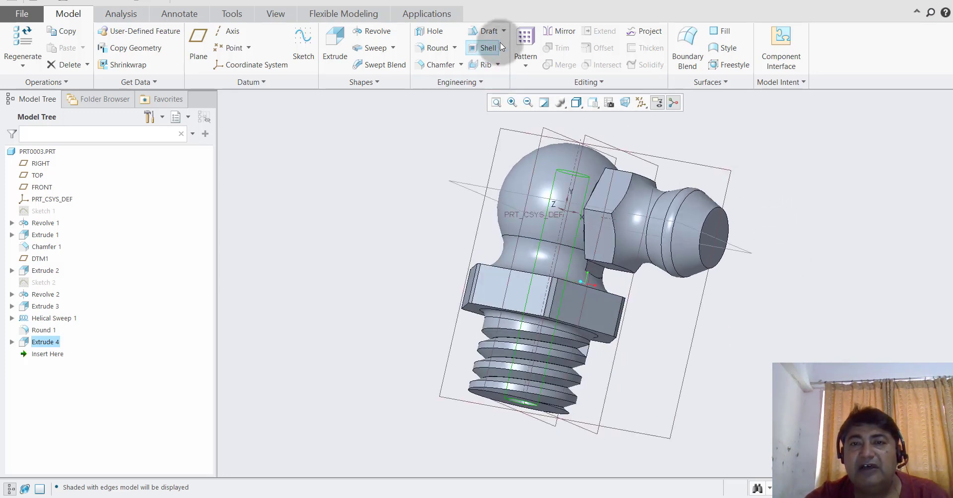
click(335, 42)
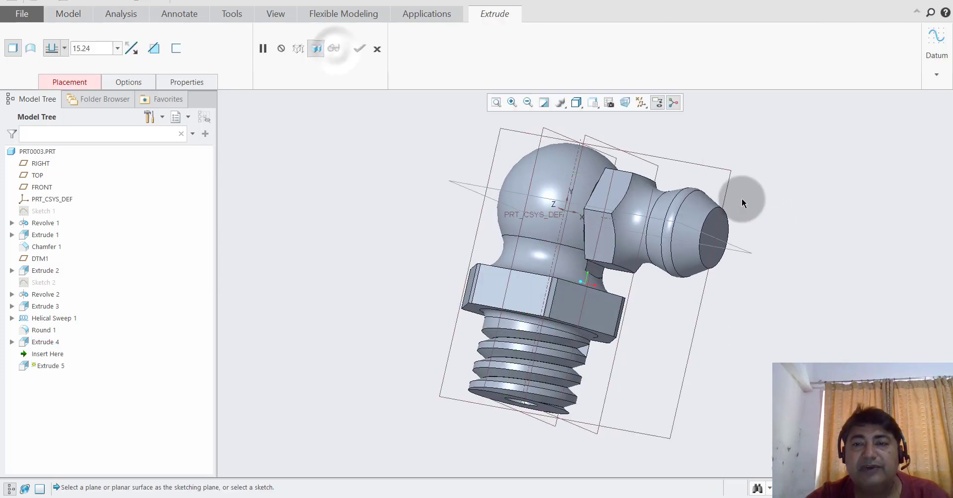
click(716, 227)
click(608, 104)
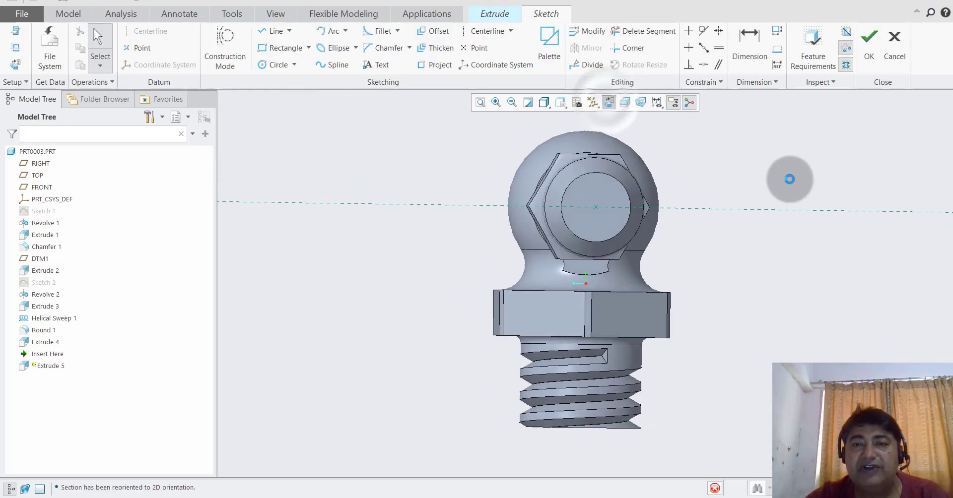
click(276, 64)
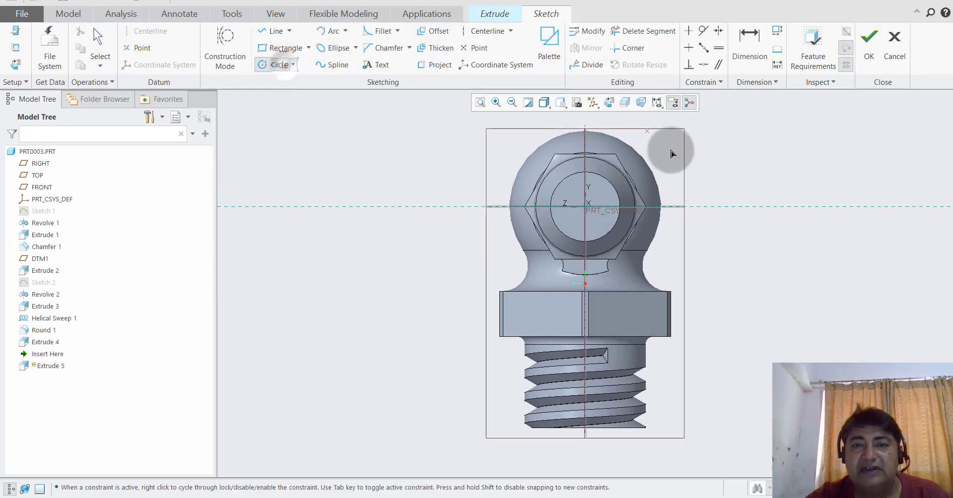
click(594, 197)
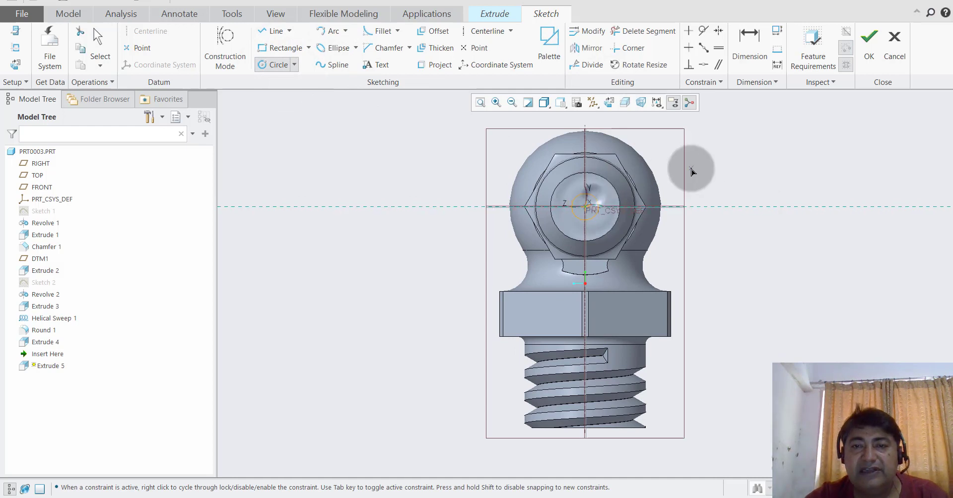
middle_click(691, 170)
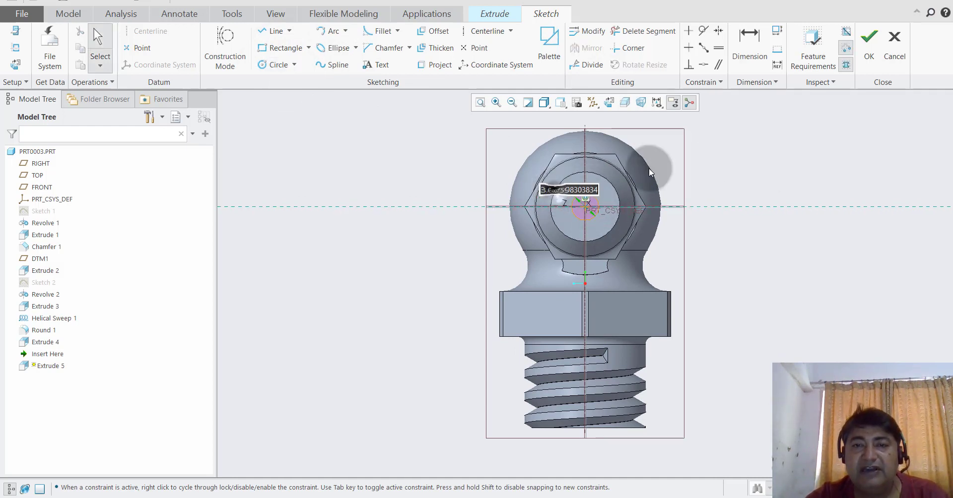
text(2.5)
key(Return)
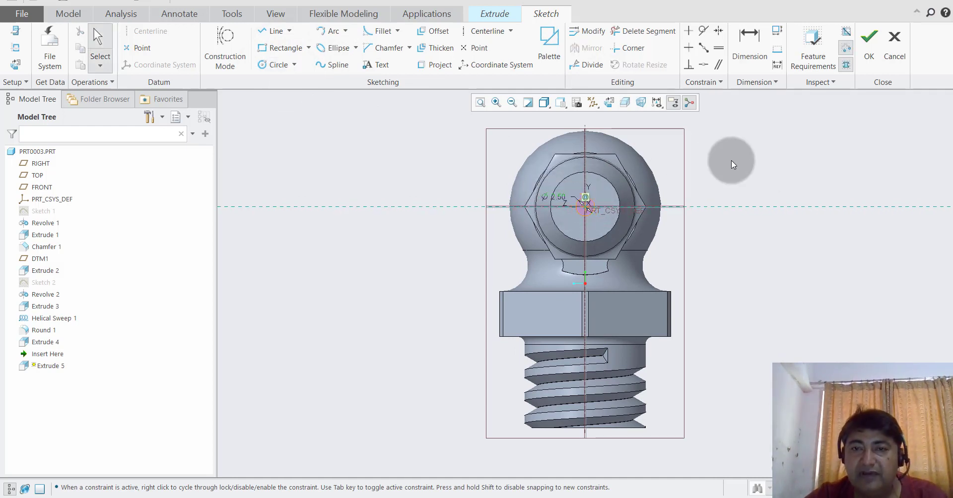
Finish the circle sketch and pull the extrusion into the nipple as a material-removing cut about 20.20 deep.
key(ctrl+d)
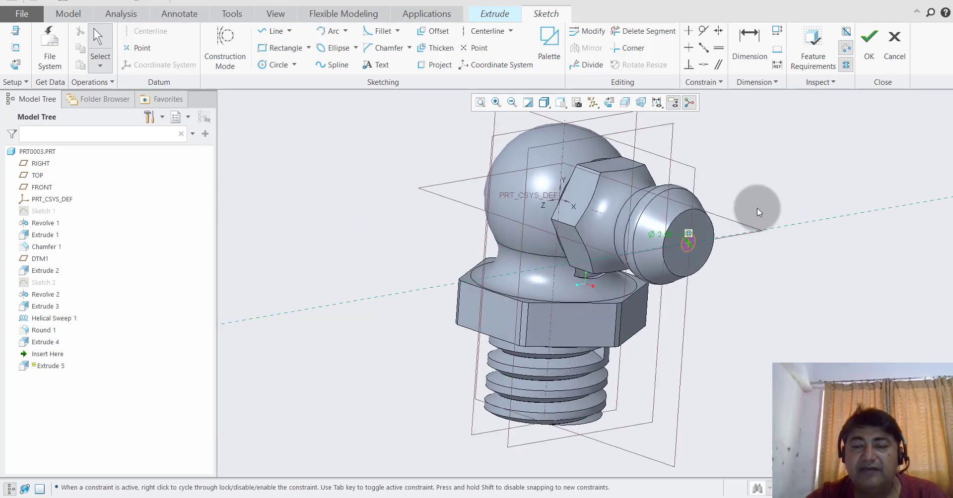
scroll(758, 213, up, 2)
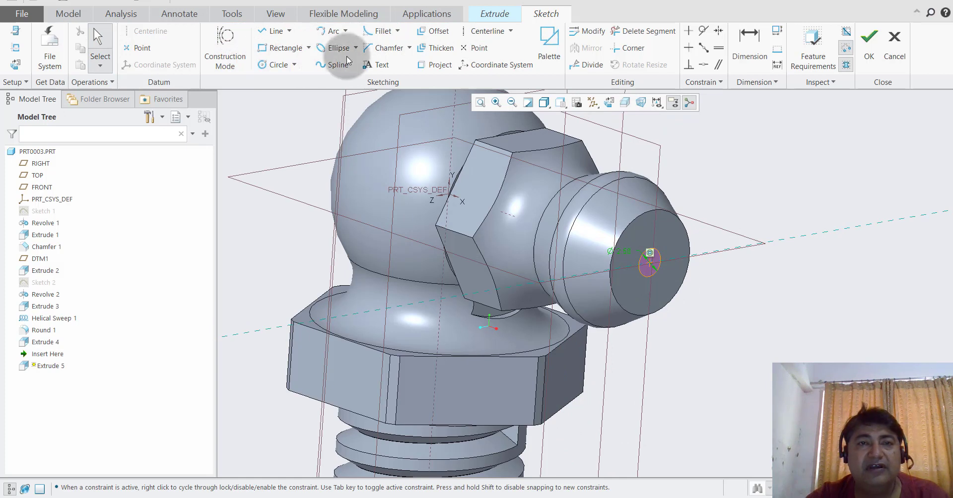
click(869, 37)
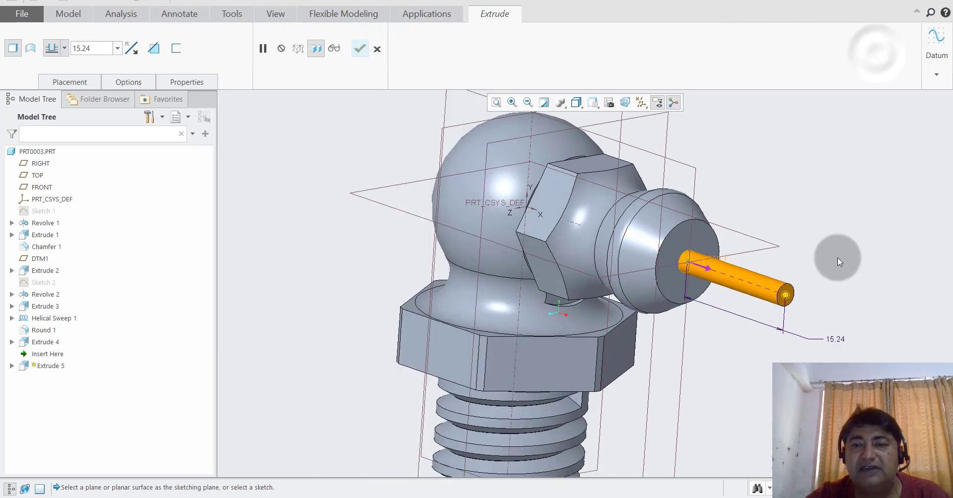
drag(786, 297, 557, 219)
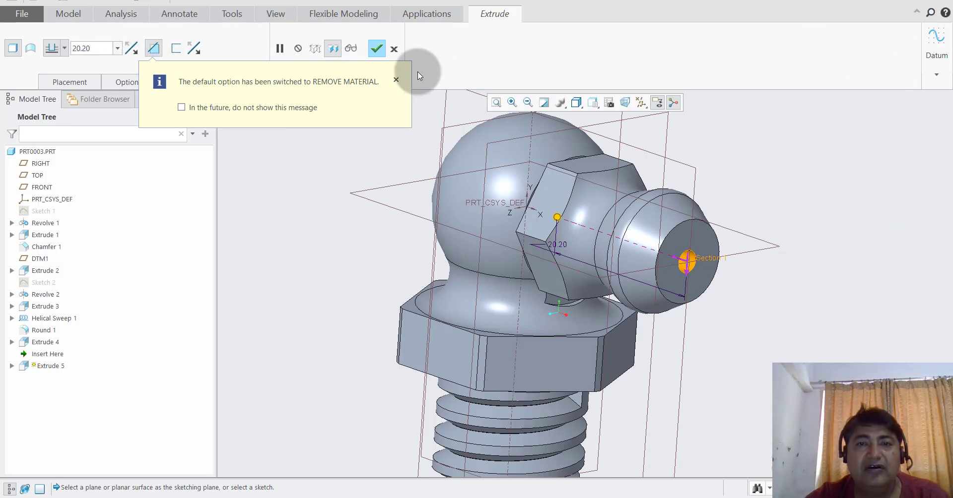
Switch the display to wireframe and view the model from the FRONT to compare the nipple cut with the vertical bore.
click(576, 103)
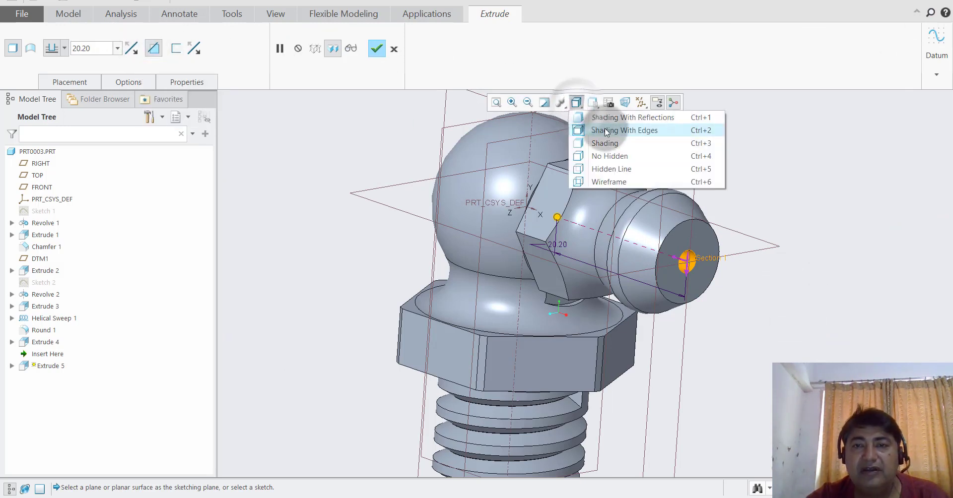
click(606, 180)
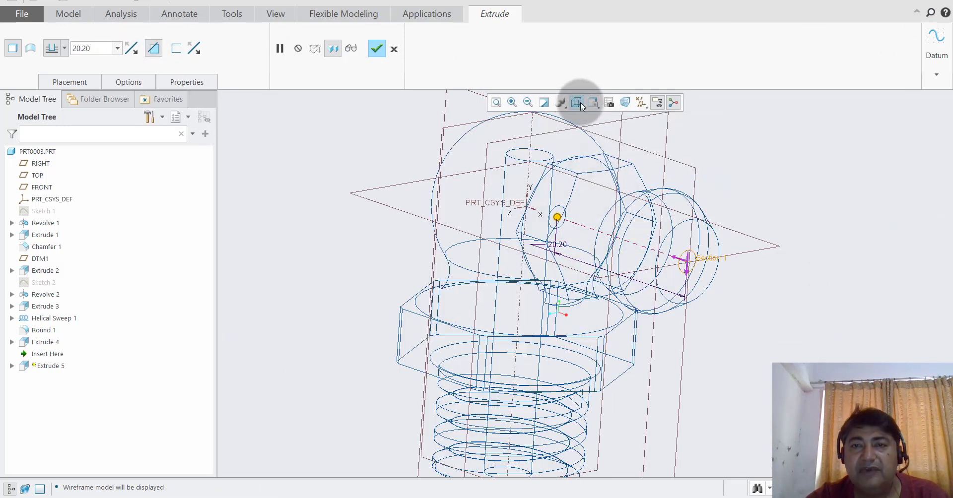
click(592, 104)
click(596, 104)
click(595, 102)
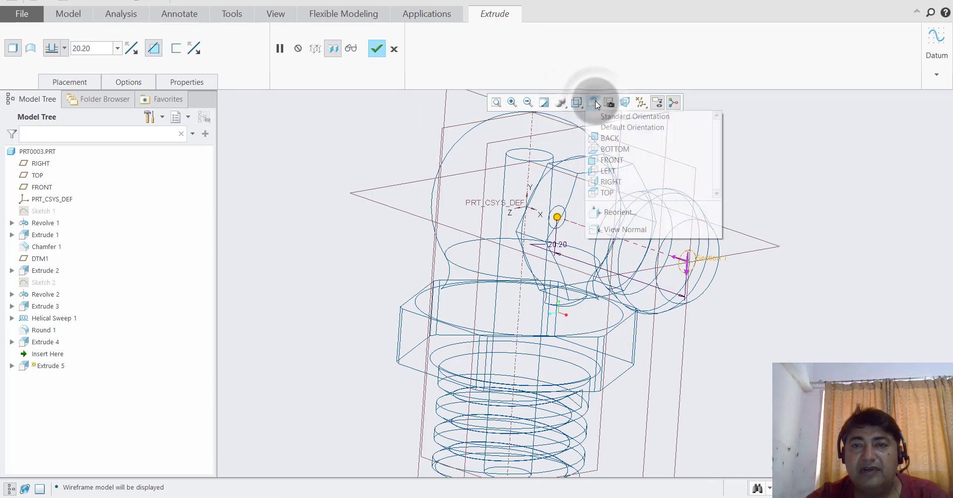
click(621, 168)
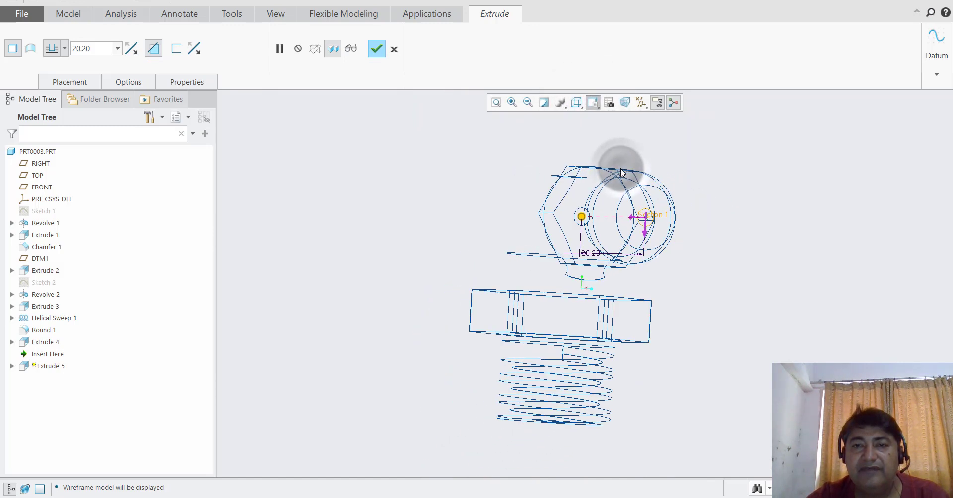
click(600, 104)
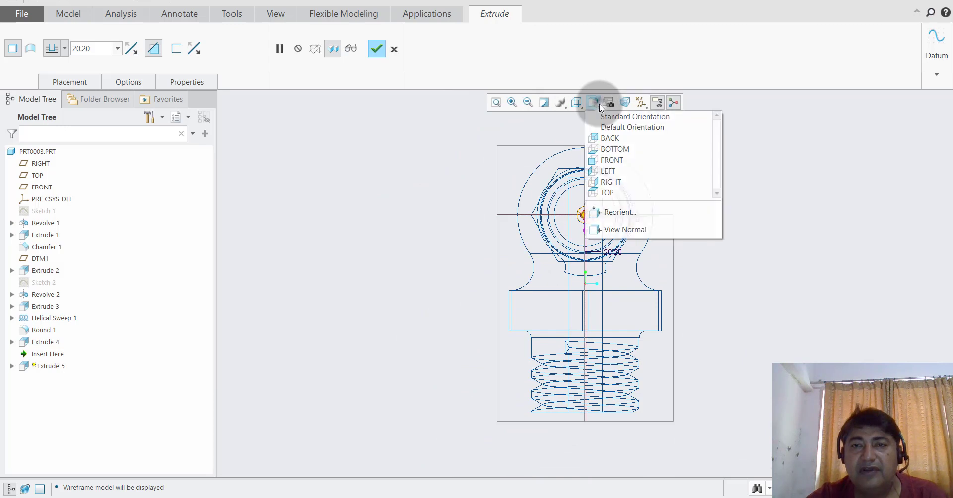
click(614, 161)
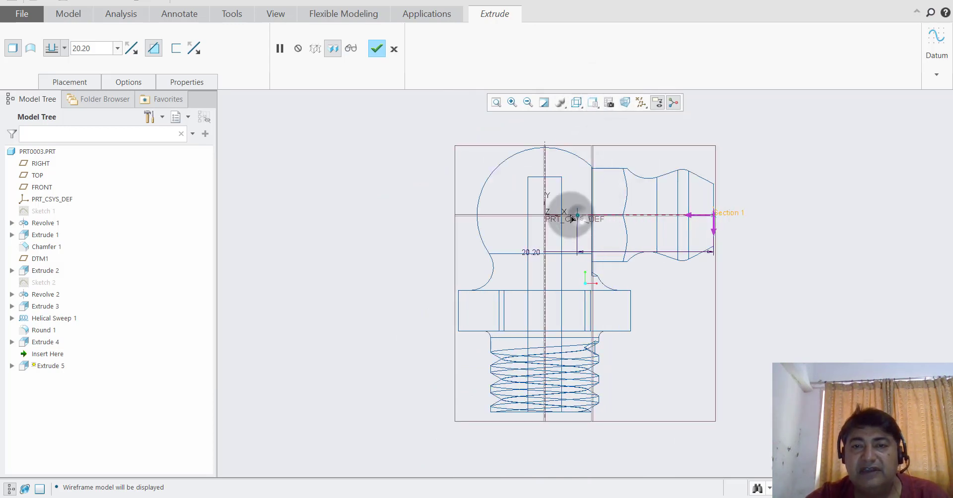
Extend the side nipple's cut to a depth of 28.60 past the vertical bore, complete it and restore shading with edges.
drag(571, 218, 527, 216)
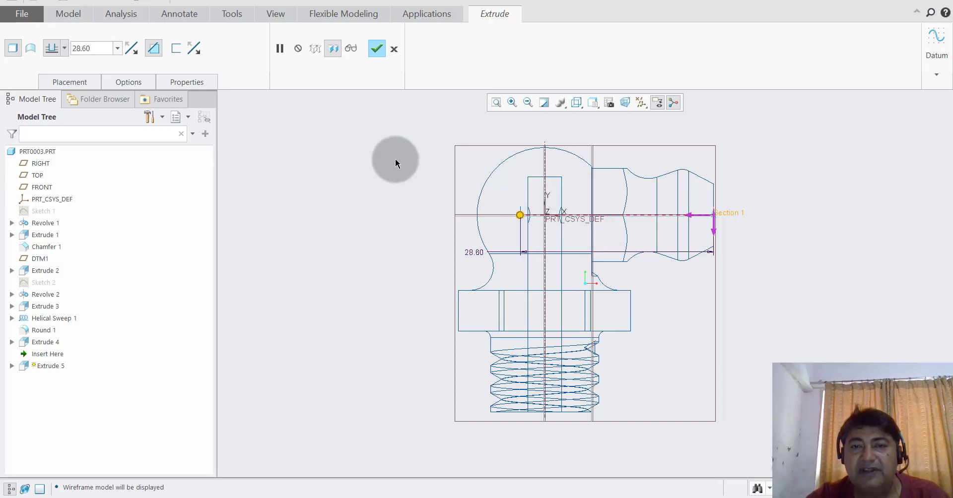
click(374, 49)
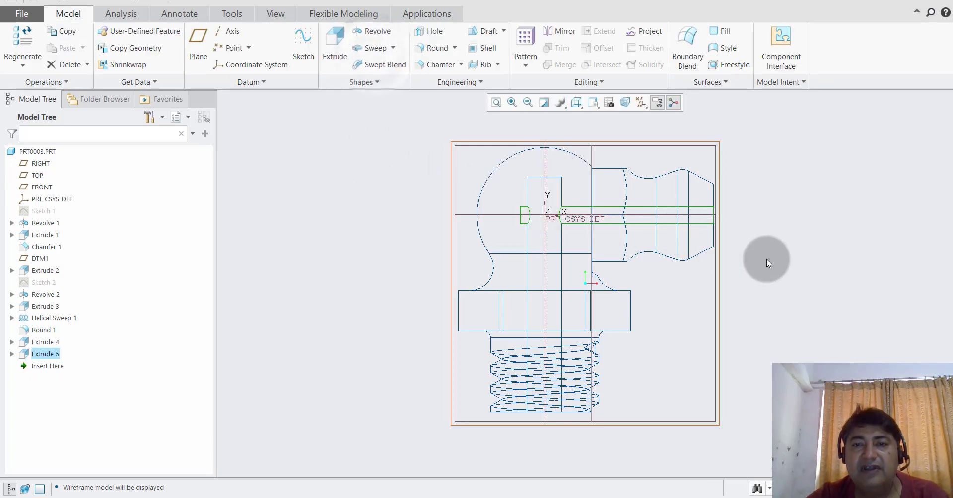
middle_drag(767, 259, 701, 183)
click(576, 102)
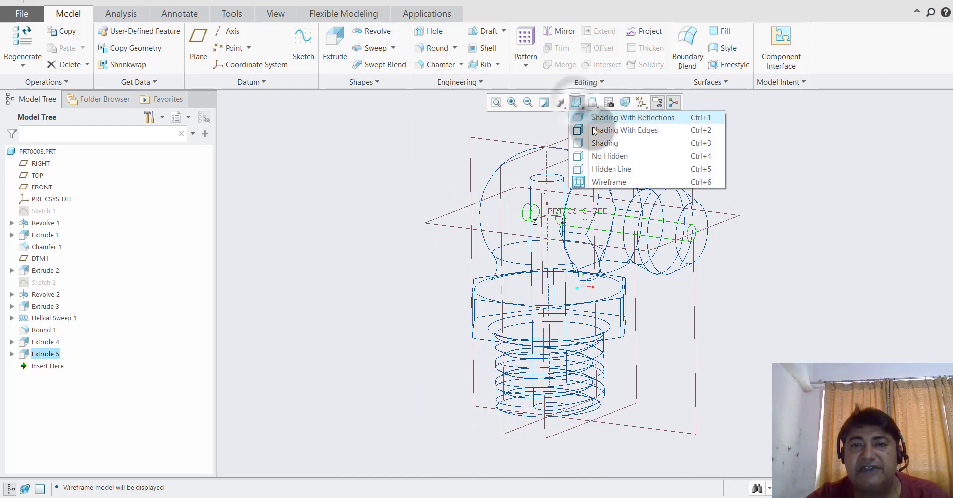
click(610, 130)
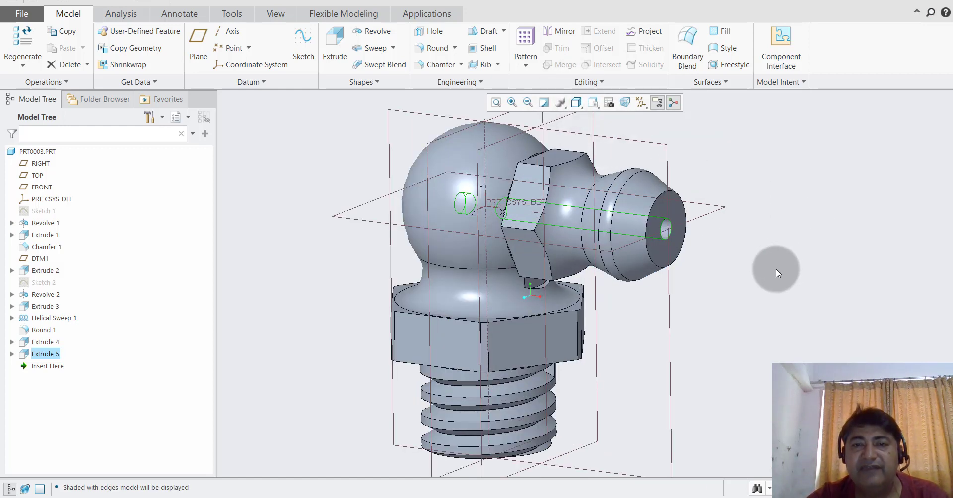
click(775, 269)
middle_drag(756, 286, 694, 268)
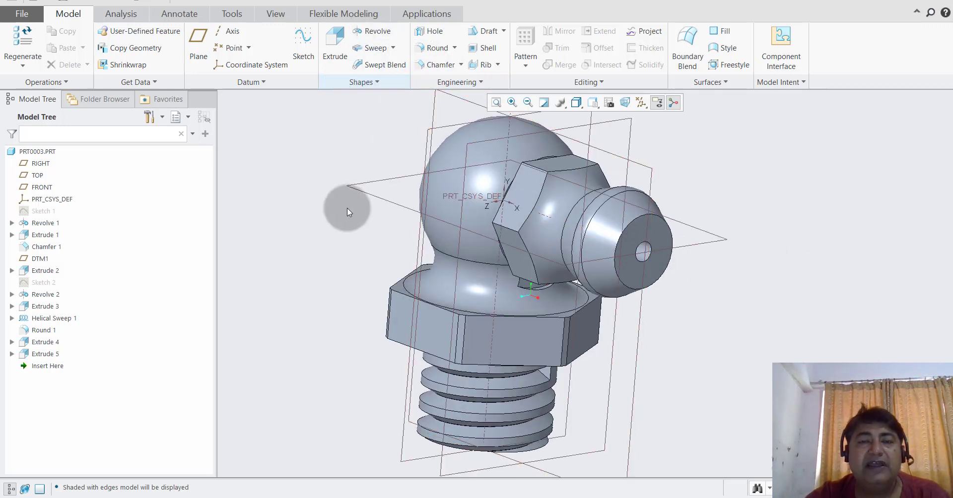
Start a sketch on the FRONT plane with RIGHT as the orientation reference and align the view to the sketch plane.
scroll(713, 233, up, 2)
middle_drag(738, 198, 761, 176)
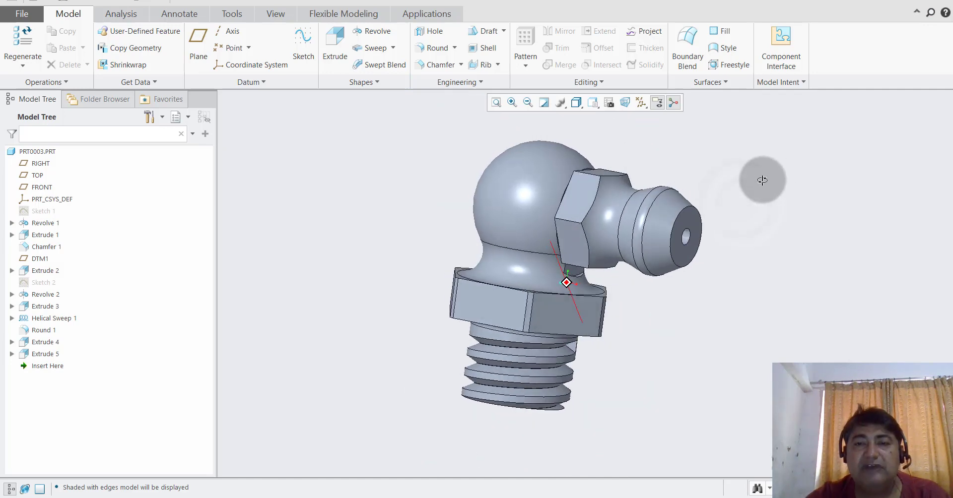
click(294, 47)
click(681, 164)
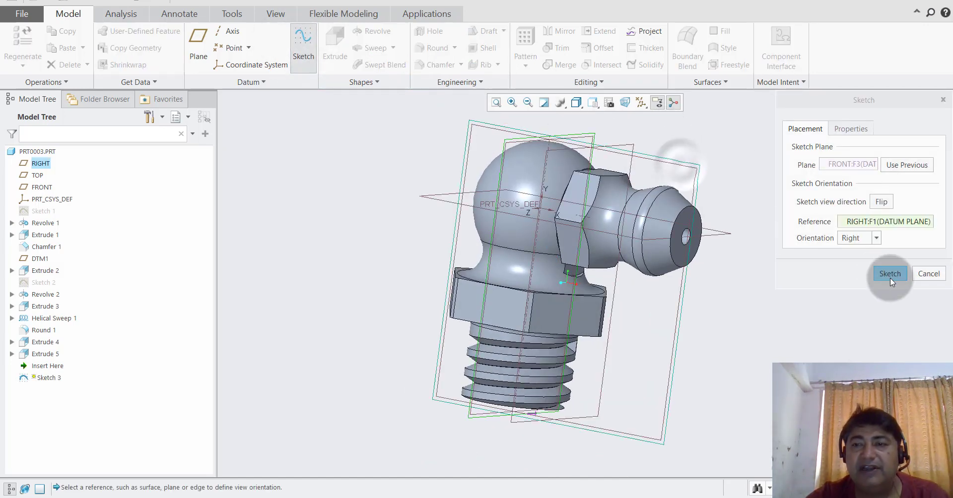
click(890, 277)
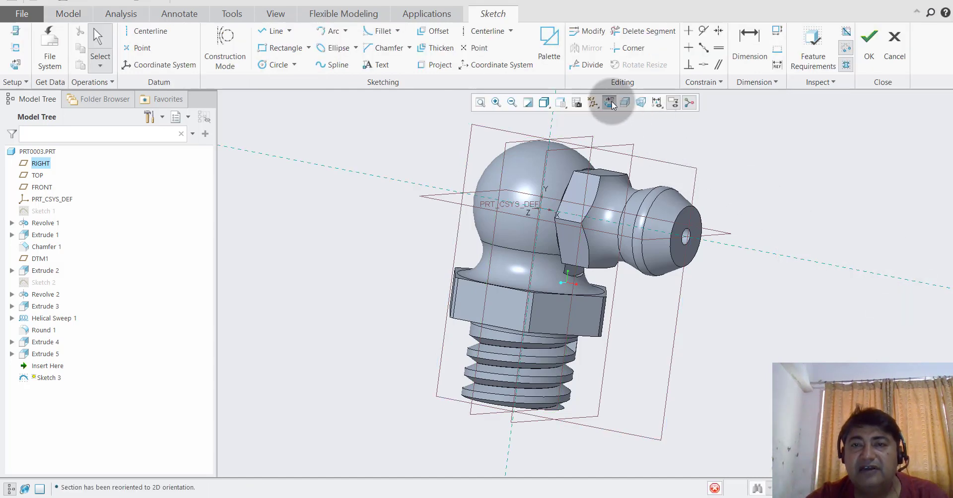
click(609, 102)
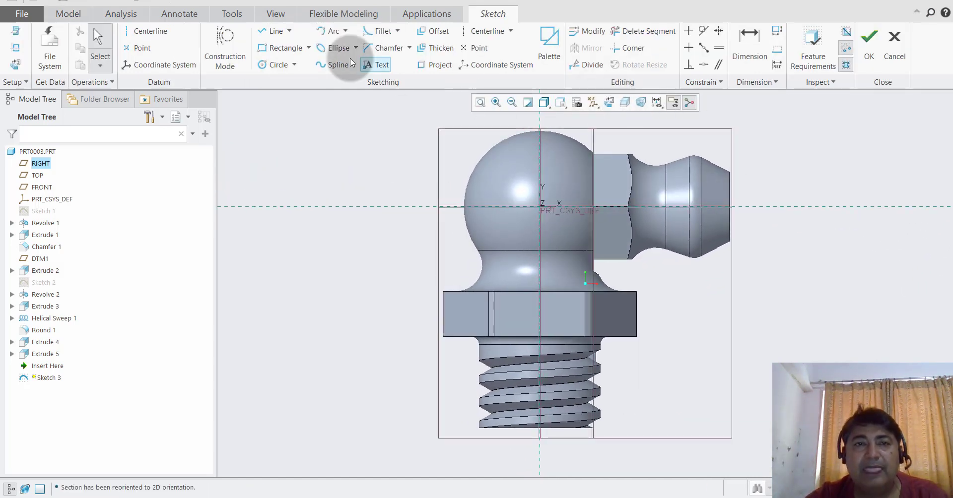
click(276, 64)
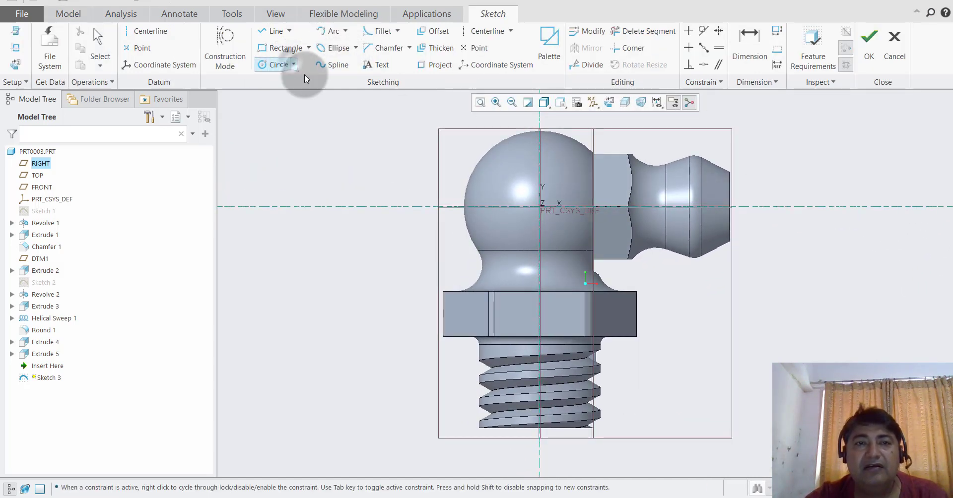
click(685, 199)
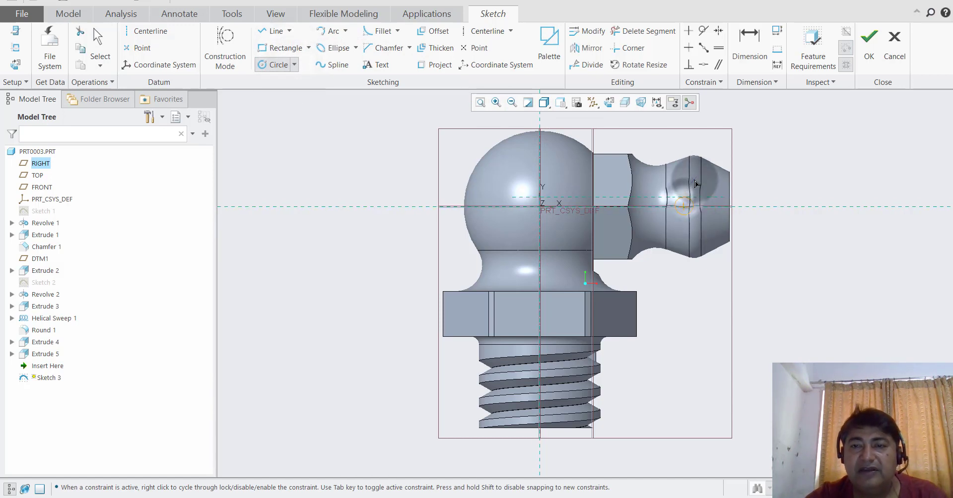
key(Escape)
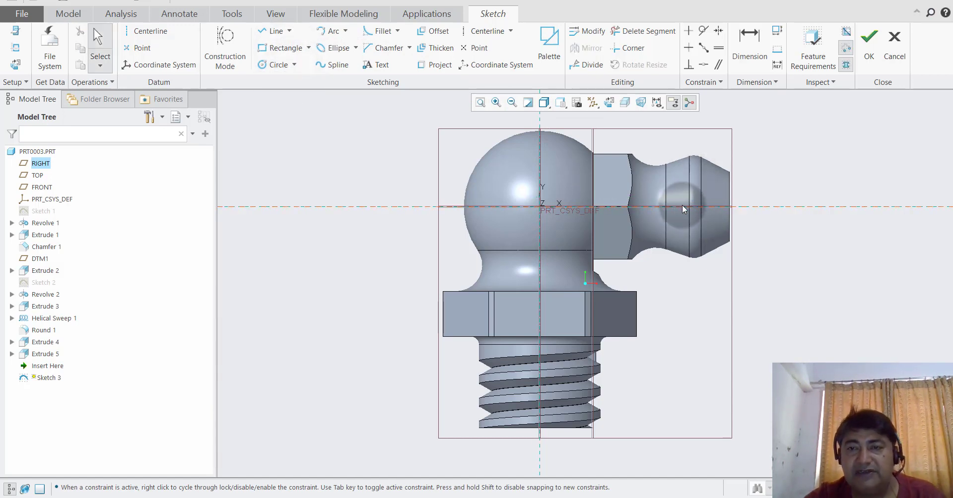
Sketch a circle on the side nipple's axis, 21 from the vertical reference, with a diameter of 5.
click(276, 65)
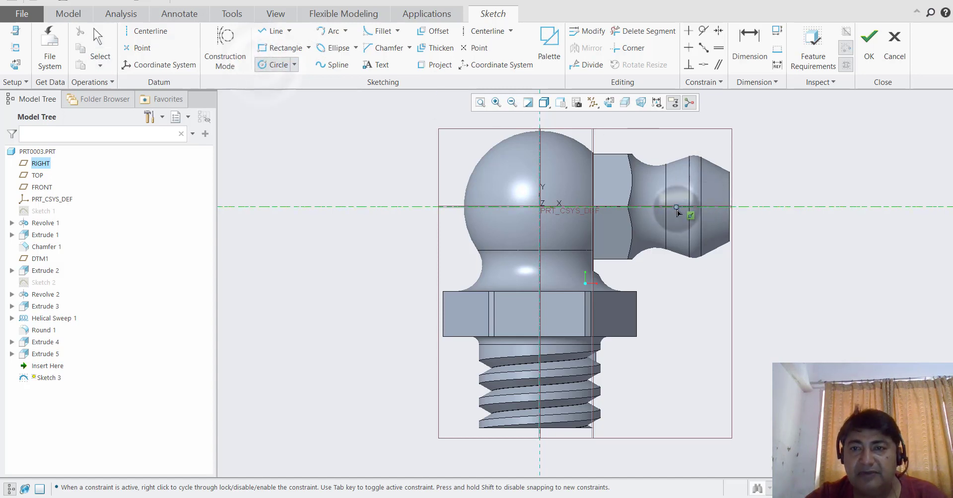
click(685, 198)
middle_click(700, 196)
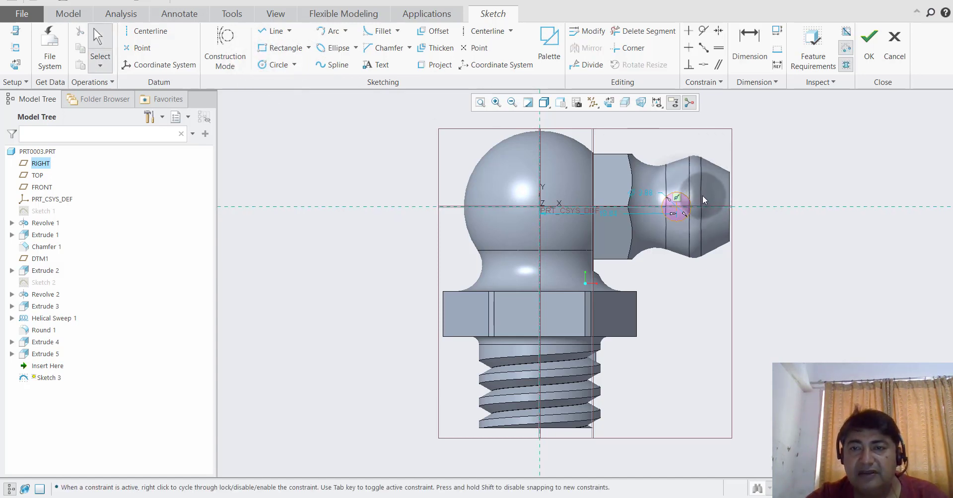
scroll(702, 195, up, 2)
double_click(554, 220)
text(21)
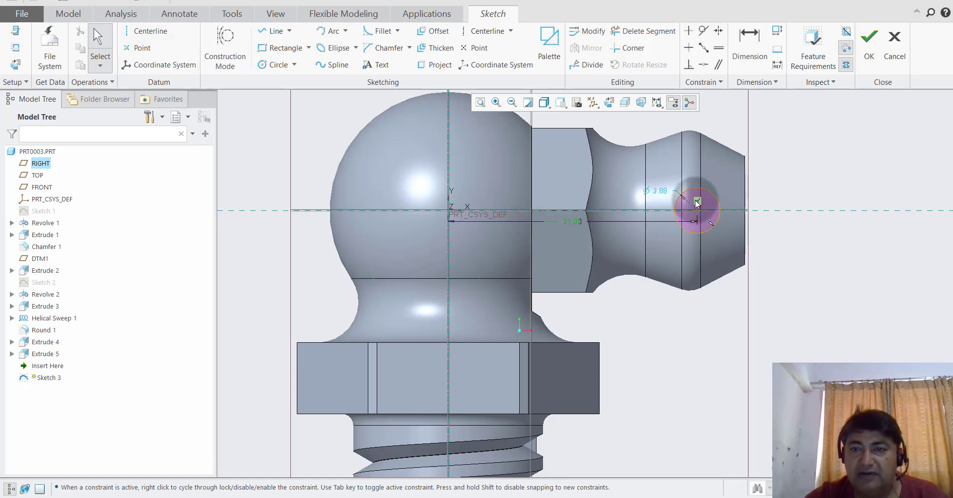
double_click(657, 190)
text(5)
key(Return)
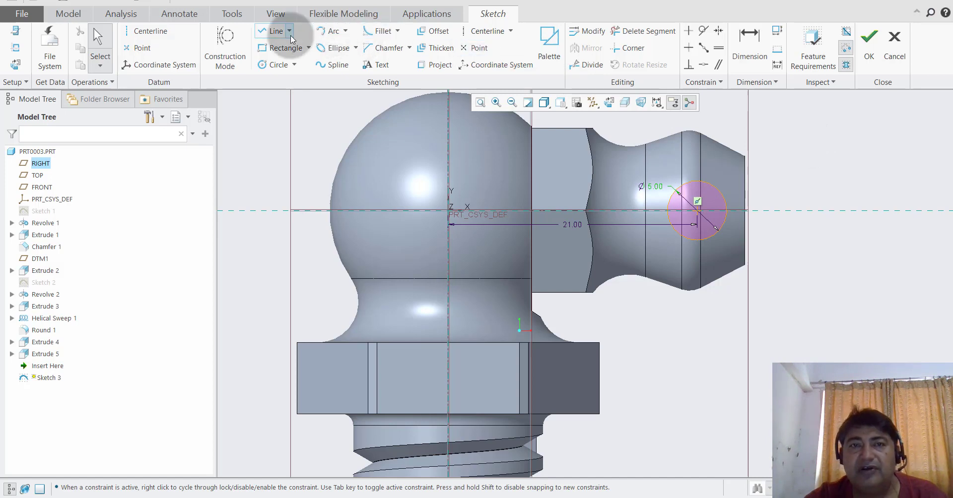
Draw a horizontal line across the circle's diameter and trim away the lower half of the circle.
click(277, 36)
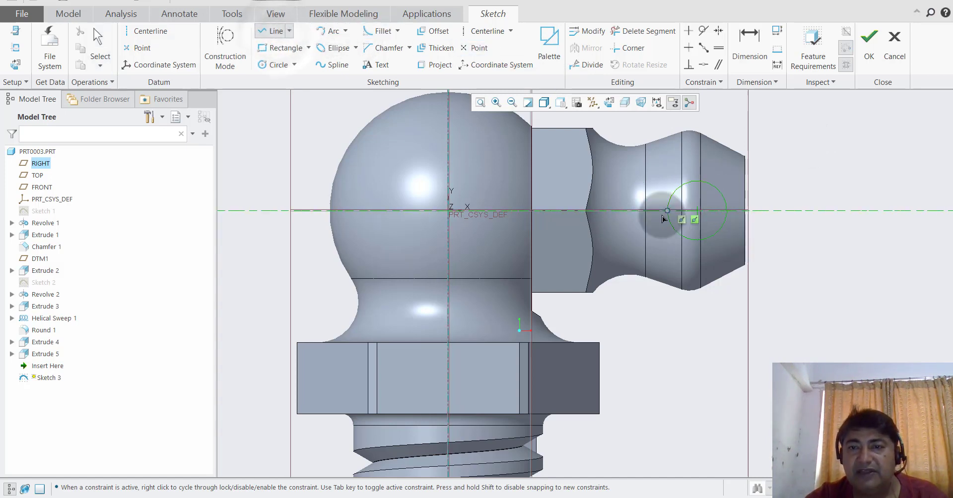
click(725, 216)
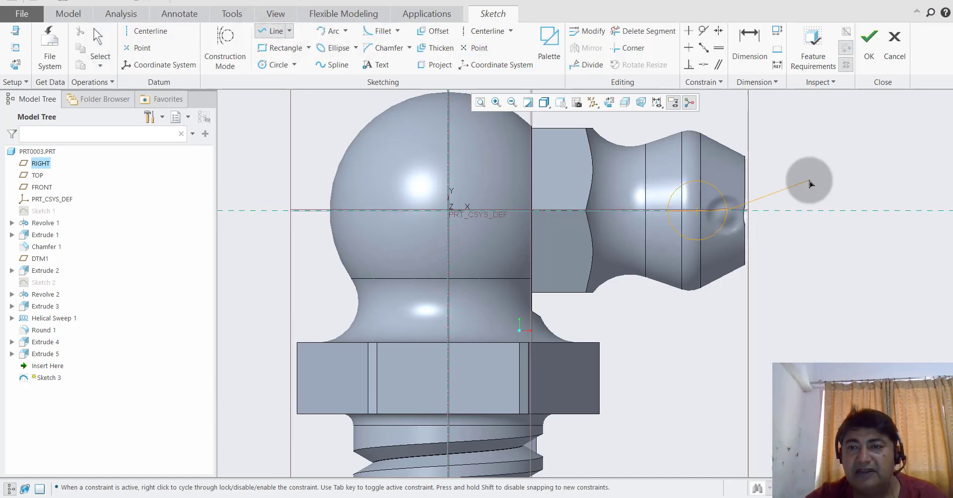
middle_click(809, 182)
middle_click(809, 182)
click(627, 33)
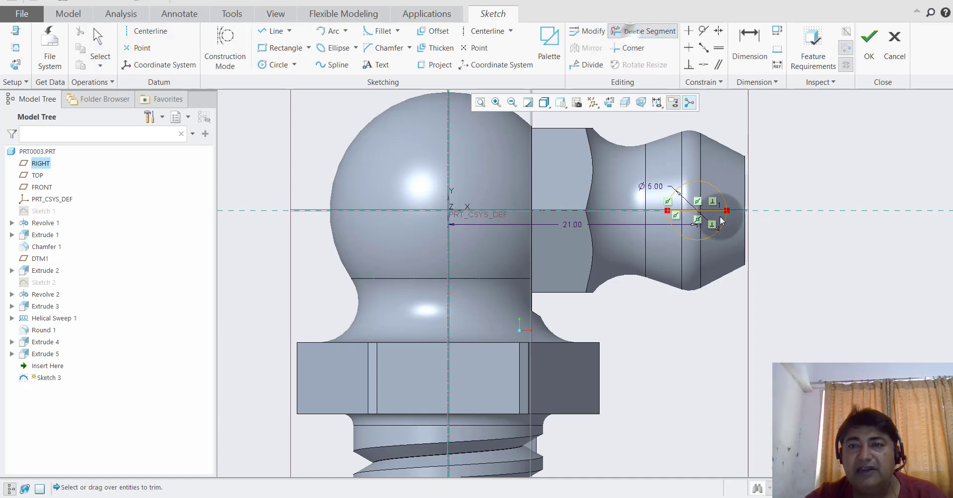
click(718, 232)
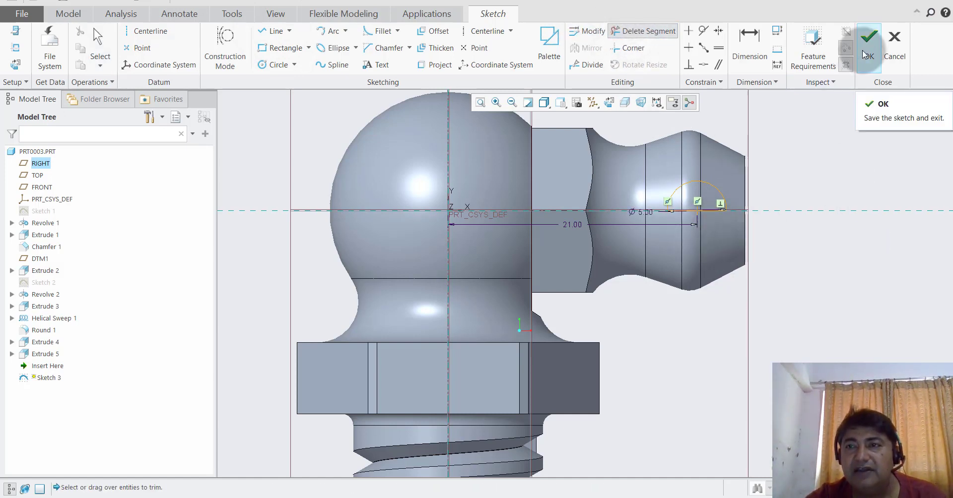
Add a horizontal datum centerline along the half circle's straight edge and finish the sketch.
click(149, 30)
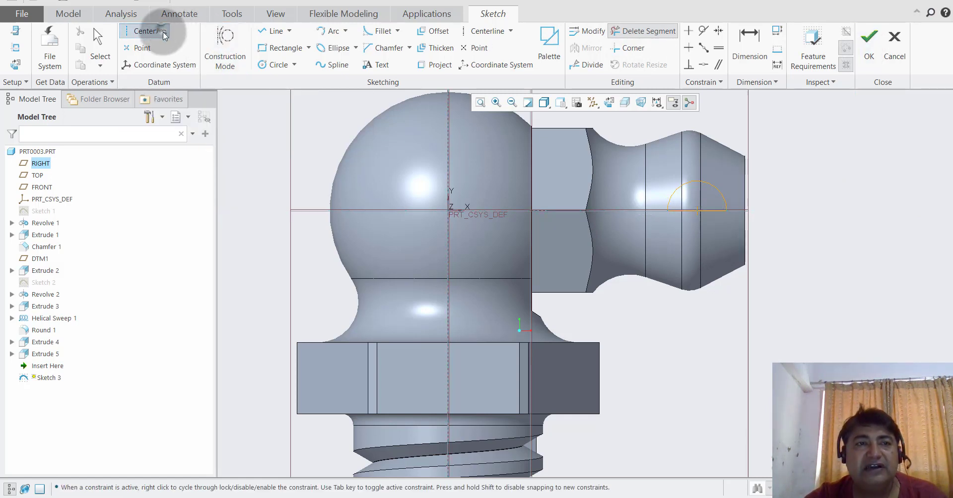
click(359, 210)
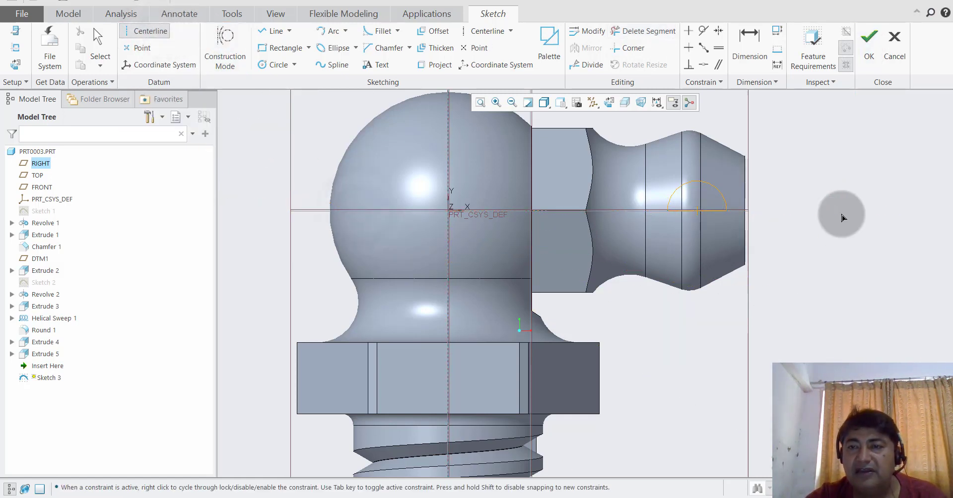
click(836, 210)
click(868, 42)
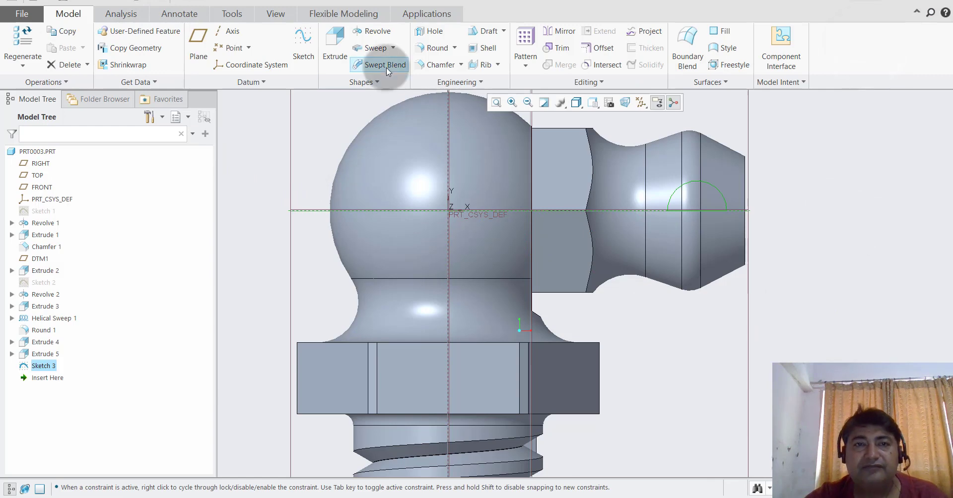
Revolve the half-circle sketch 360 degrees about its centerline to form a solid ball inside the nipple bore.
click(378, 31)
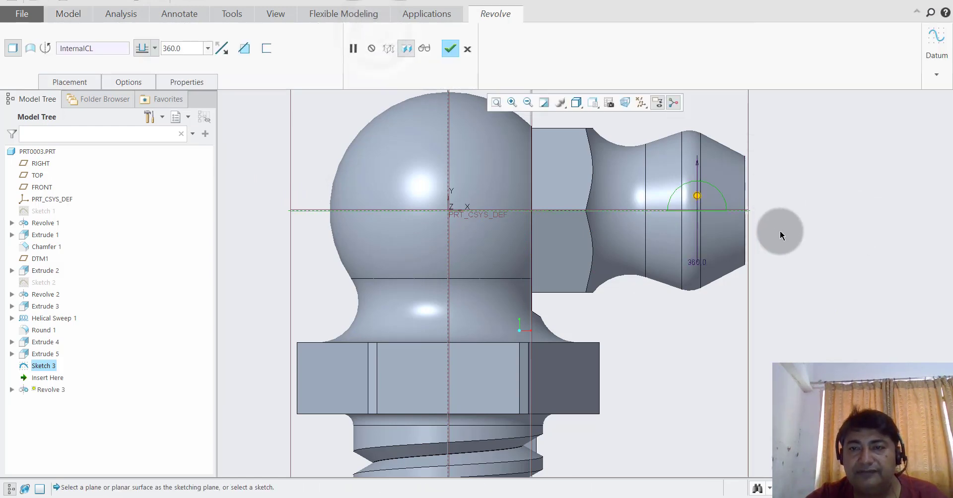
middle_drag(779, 230, 726, 242)
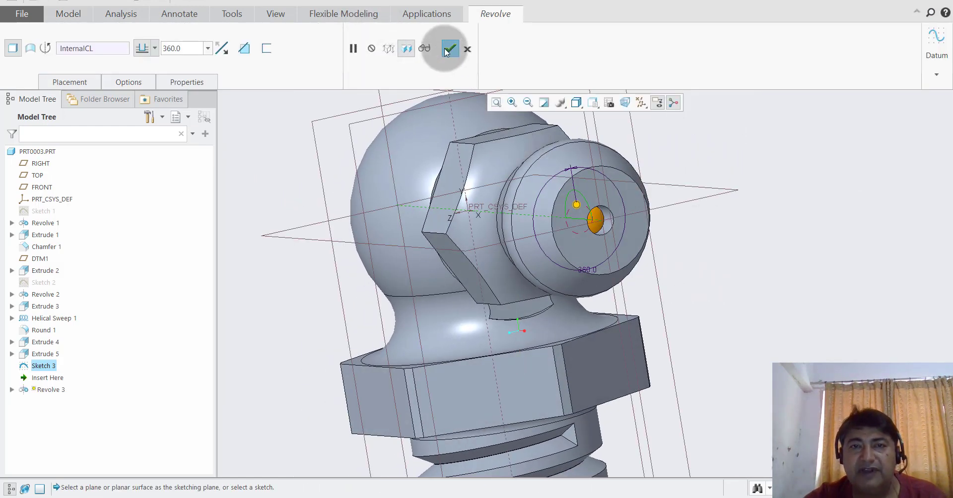
click(446, 52)
mouse_move(757, 200)
middle_down()
mouse_move(748, 251)
mouse_move(738, 232)
mouse_move(717, 240)
mouse_move(764, 251)
mouse_move(767, 343)
mouse_move(755, 349)
mouse_move(765, 362)
mouse_move(777, 312)
mouse_move(794, 387)
mouse_move(705, 369)
mouse_move(710, 335)
mouse_move(769, 383)
mouse_move(789, 377)
mouse_move(796, 338)
mouse_move(653, 368)
middle_up()
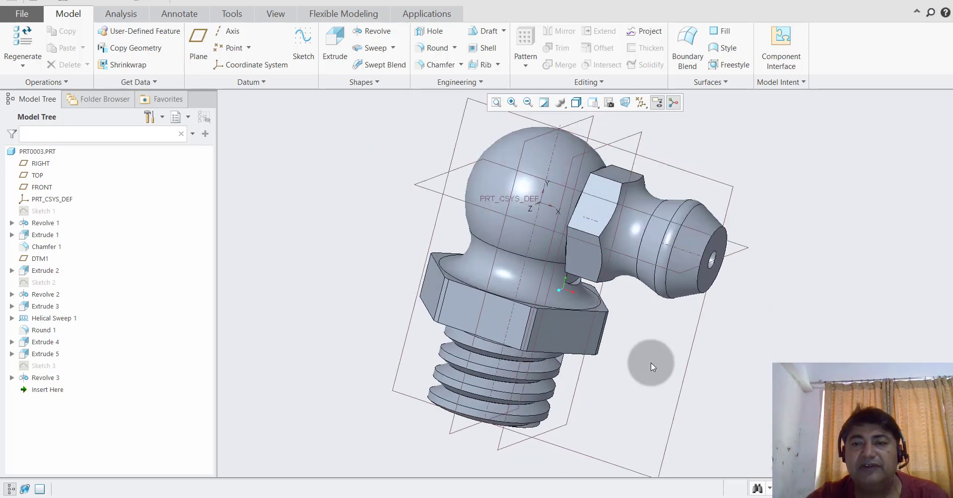
Apply the ptc-std-brass appearance from the metals library to the whole part.
scroll(653, 367, up, 2)
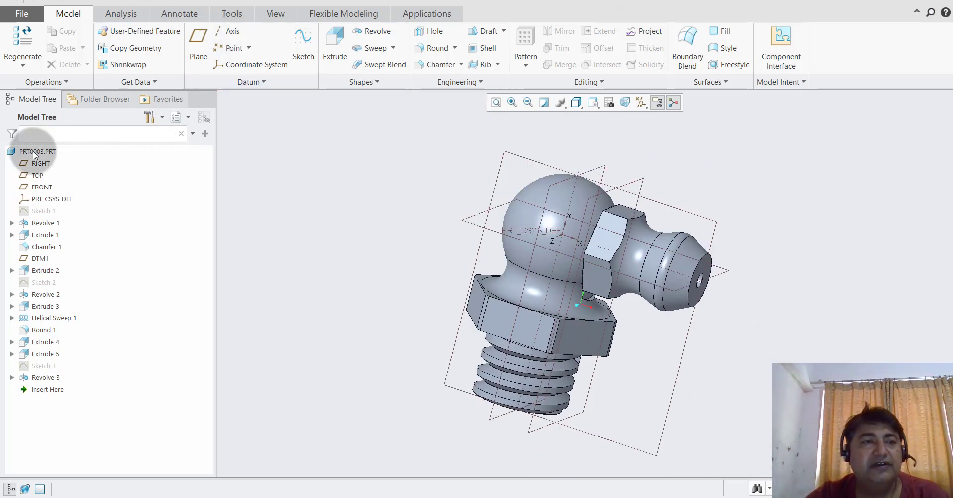
click(35, 152)
click(276, 13)
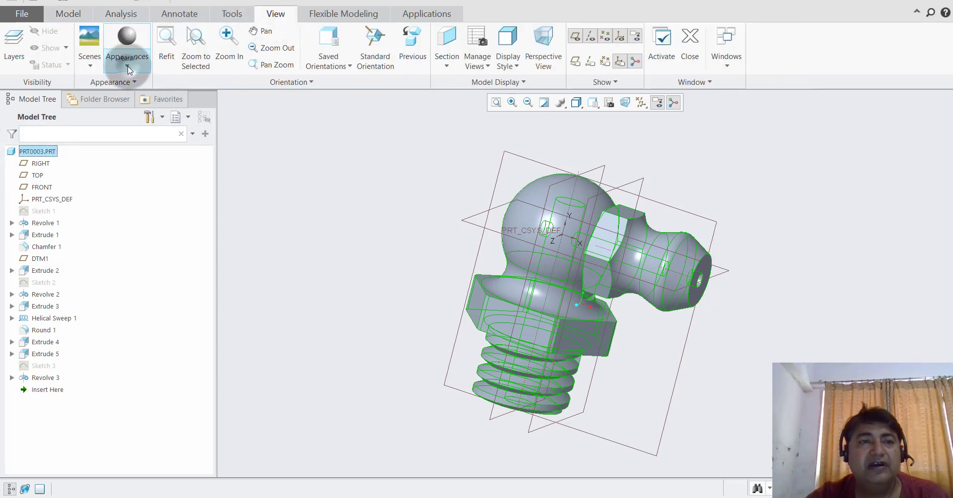
click(128, 67)
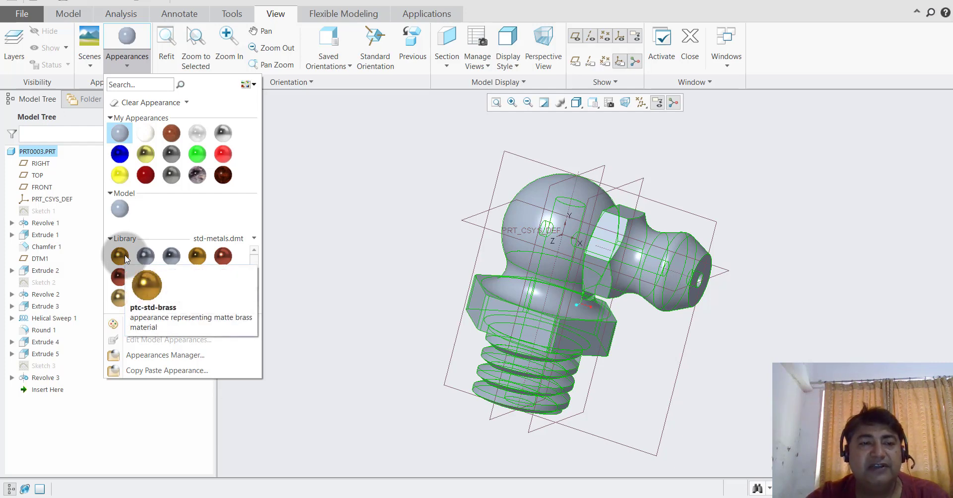
click(125, 258)
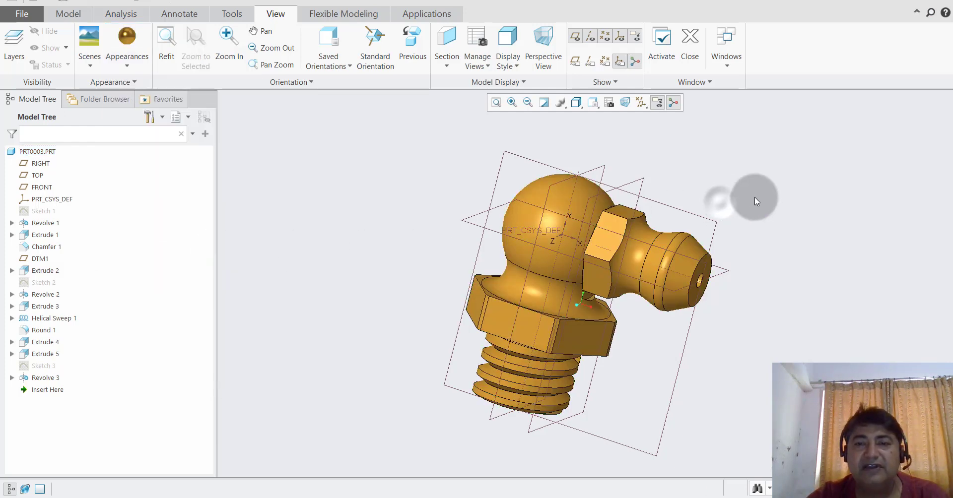
Hide all datum planes, axes, points and coordinate systems, and turn off the spin center.
middle_drag(754, 198, 725, 199)
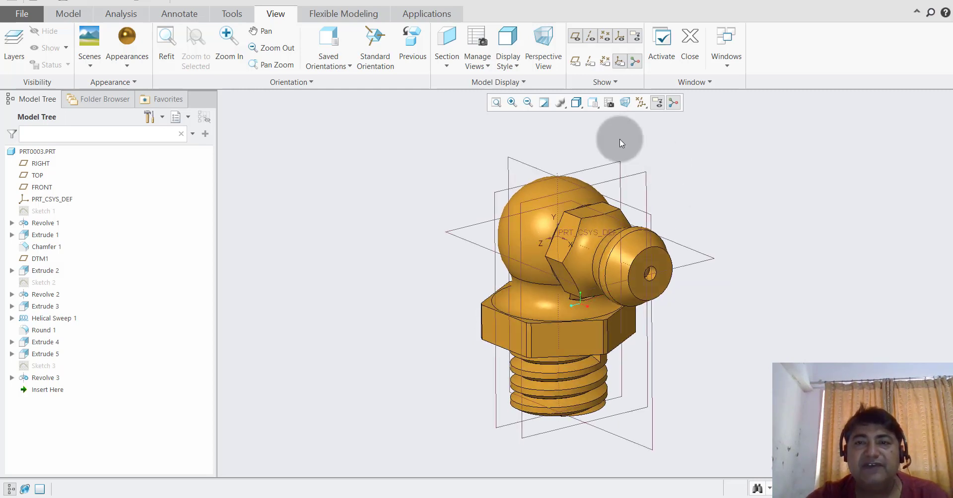
click(639, 103)
click(660, 117)
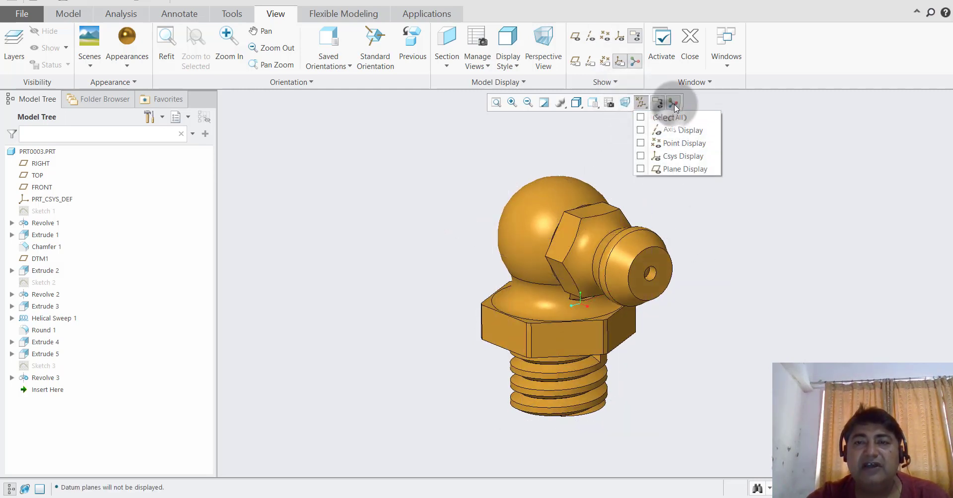
scroll(705, 252, up, 2)
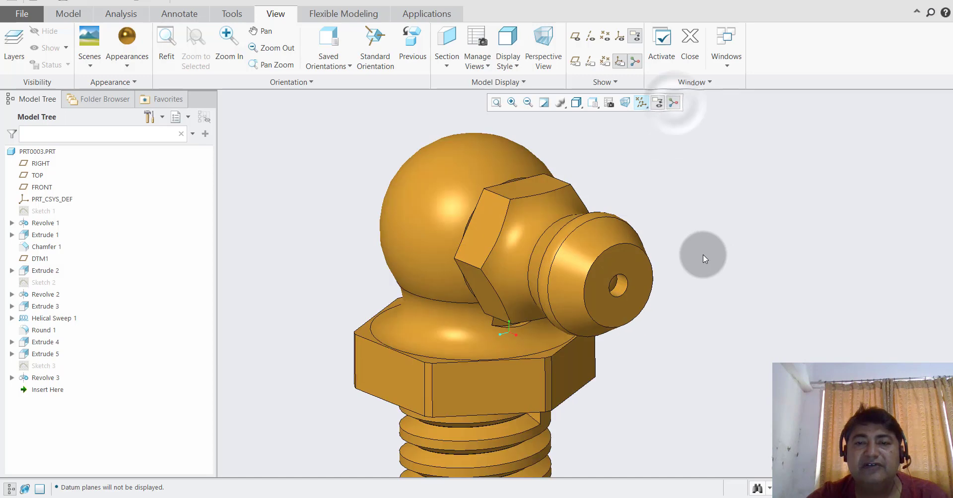
click(673, 104)
Examine the finished brass grease nipple from several angles and at different magnifications.
scroll(616, 189, down, 3)
middle_drag(633, 207, 639, 203)
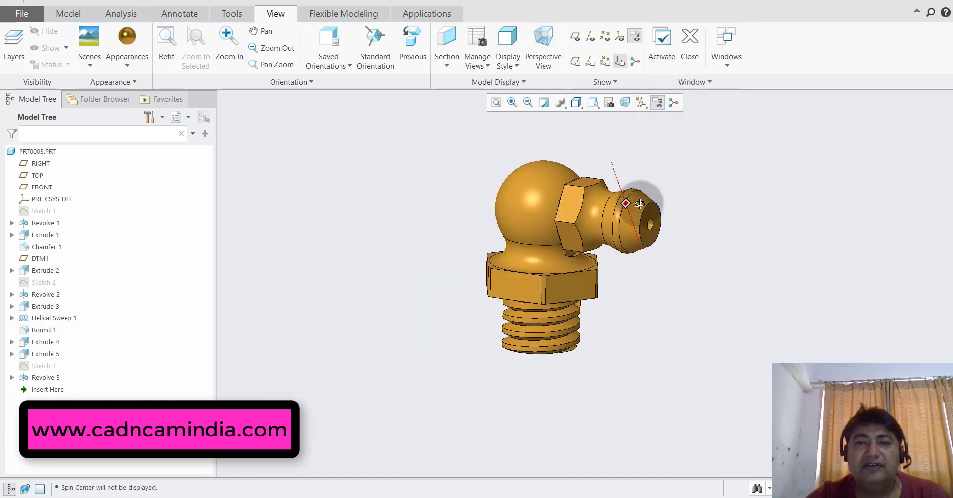
scroll(654, 210, up, 2)
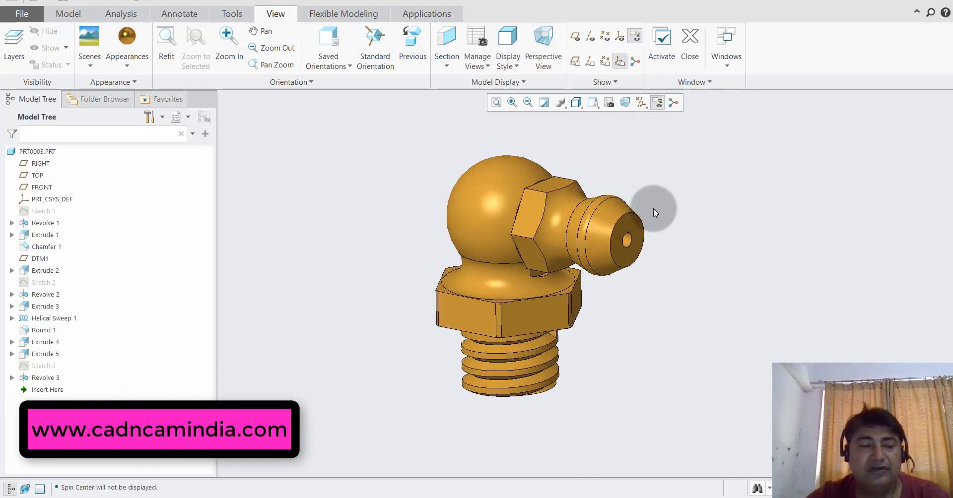
mouse_move(648, 246)
middle_down()
mouse_move(634, 196)
mouse_move(638, 291)
mouse_move(647, 244)
middle_up()
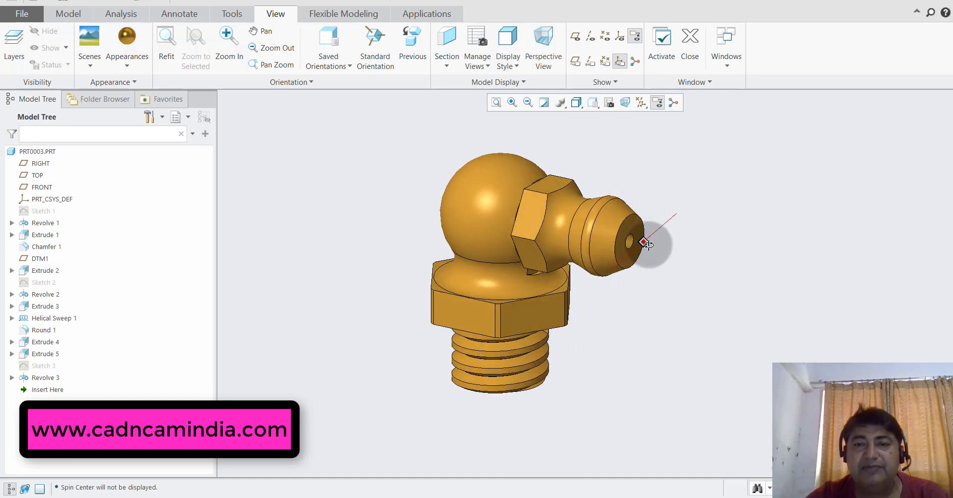
scroll(635, 288, up, 2)
scroll(645, 314, down, 2)
scroll(598, 191, up, 2)
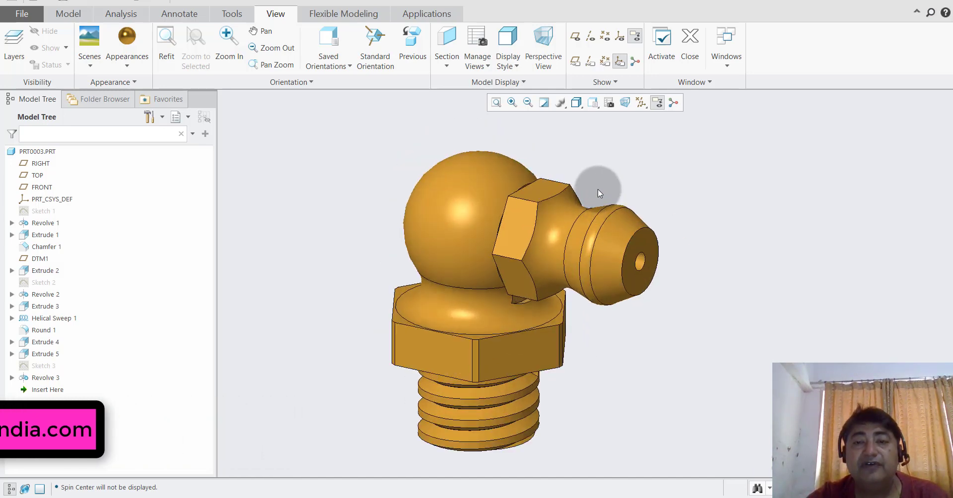
scroll(598, 189, down, 2)
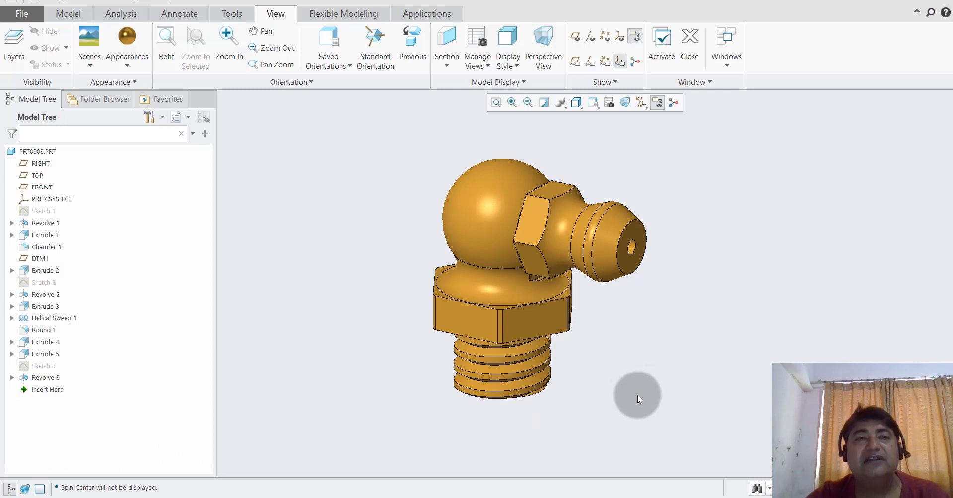
click(79, 14)
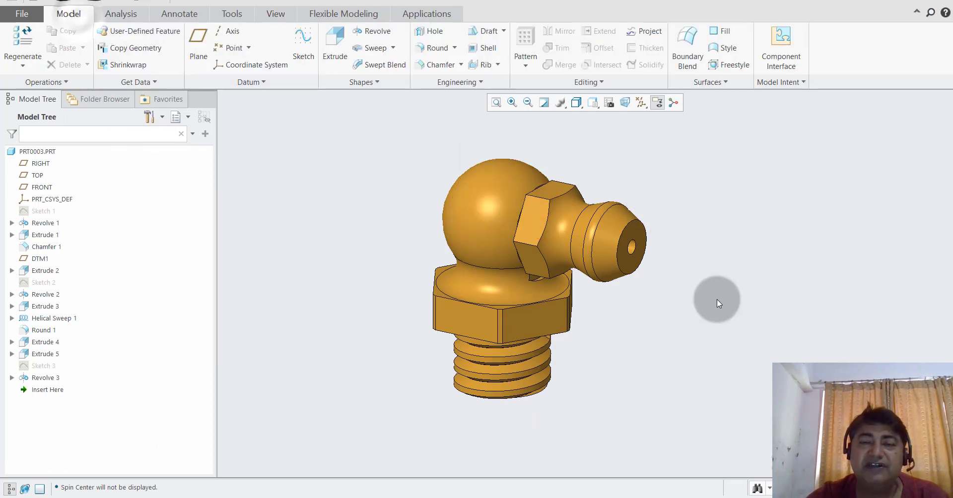
middle_drag(719, 298, 652, 323)
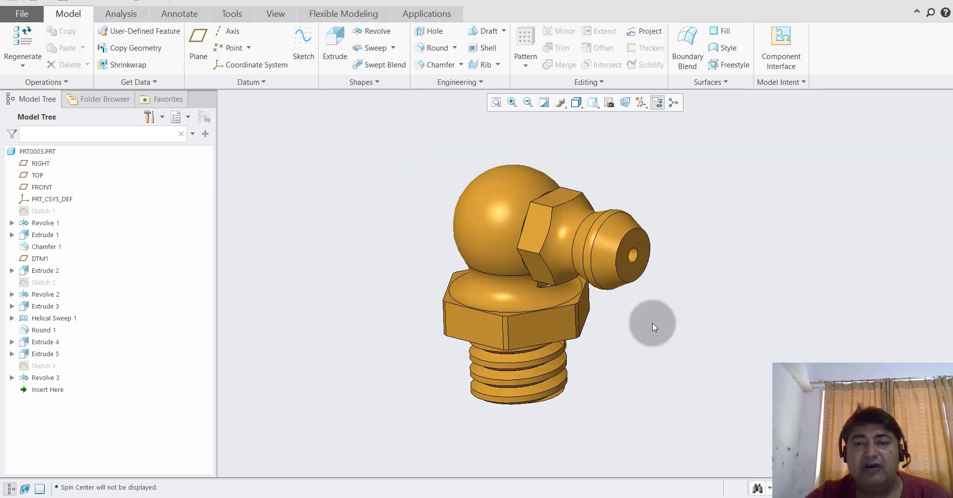